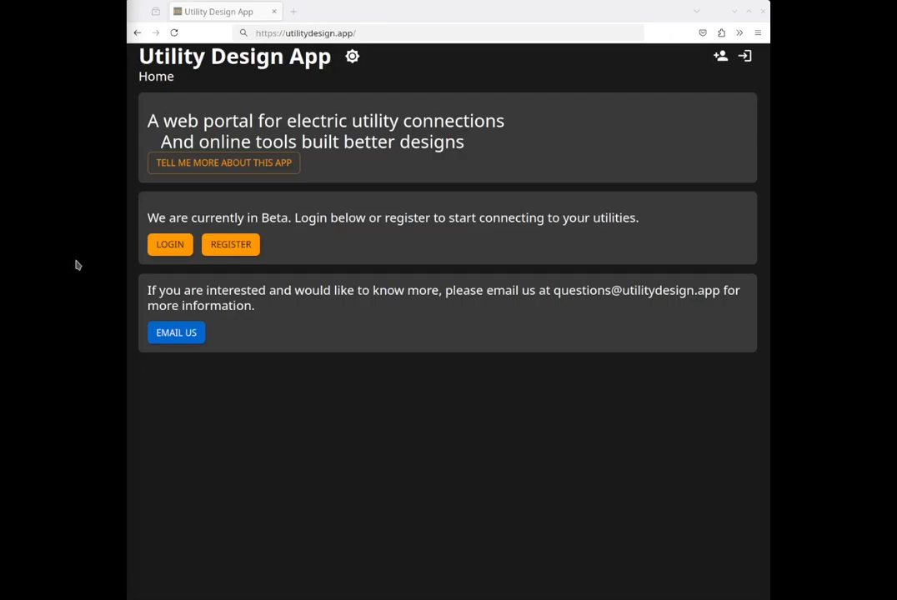
- Start a new account registration with the username and e-mail address, and request the verification e-mail
left_click(219, 246)
left_click(367, 110)
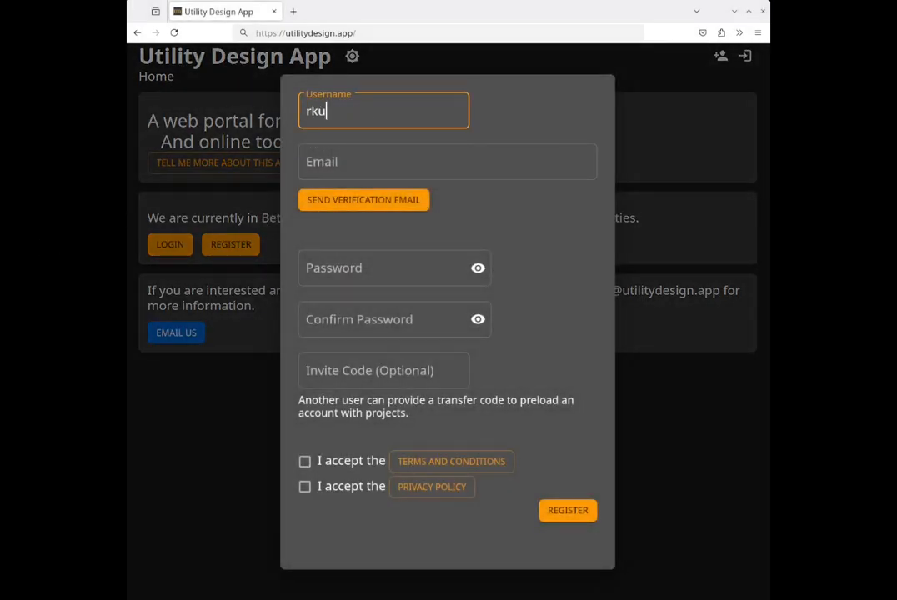
key("Tab")
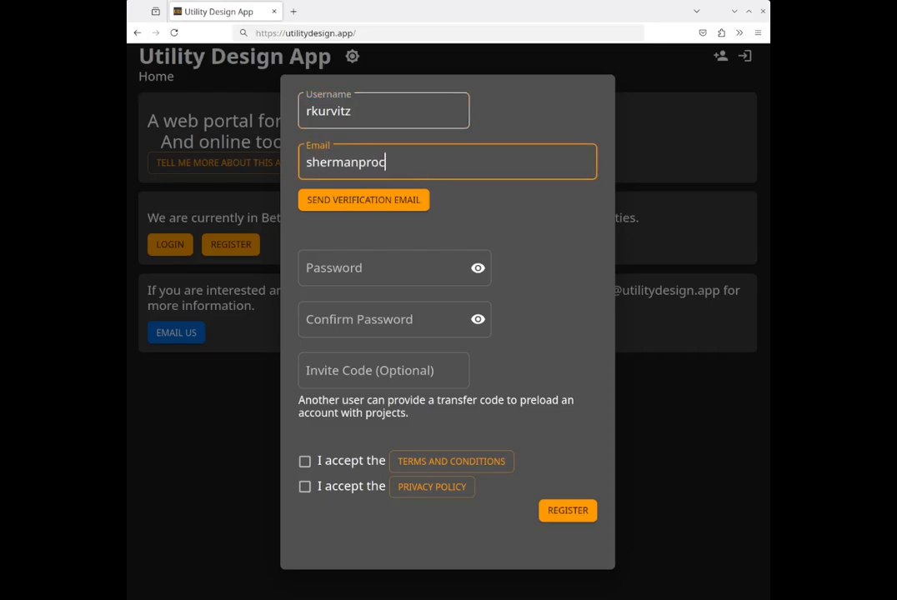
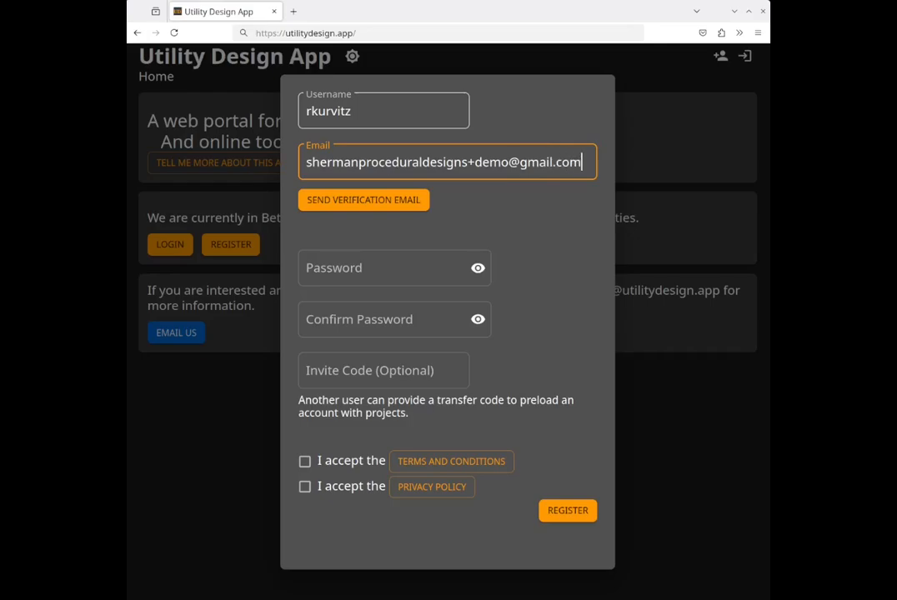
left_click(350, 200)
- Enter and confirm the account password, then verify the e-mail with the received verification code
left_click(367, 321)
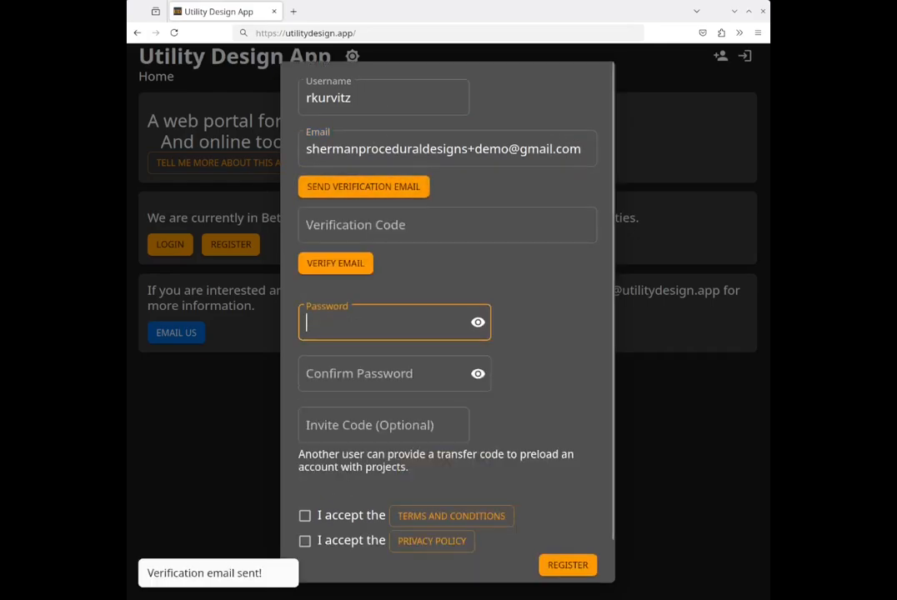
type("***********")
key("Tab")
type("***********")
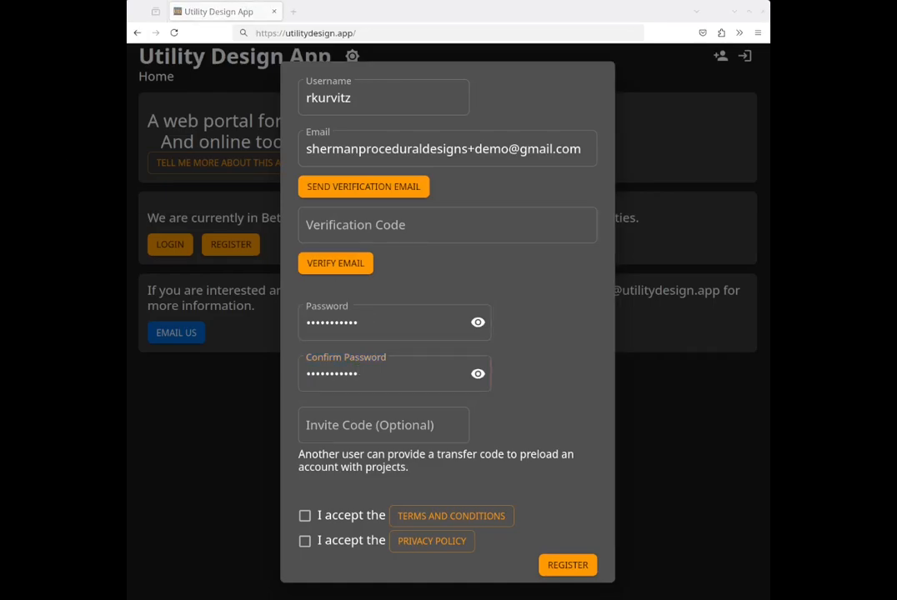
left_click(380, 232)
left_click(354, 269)
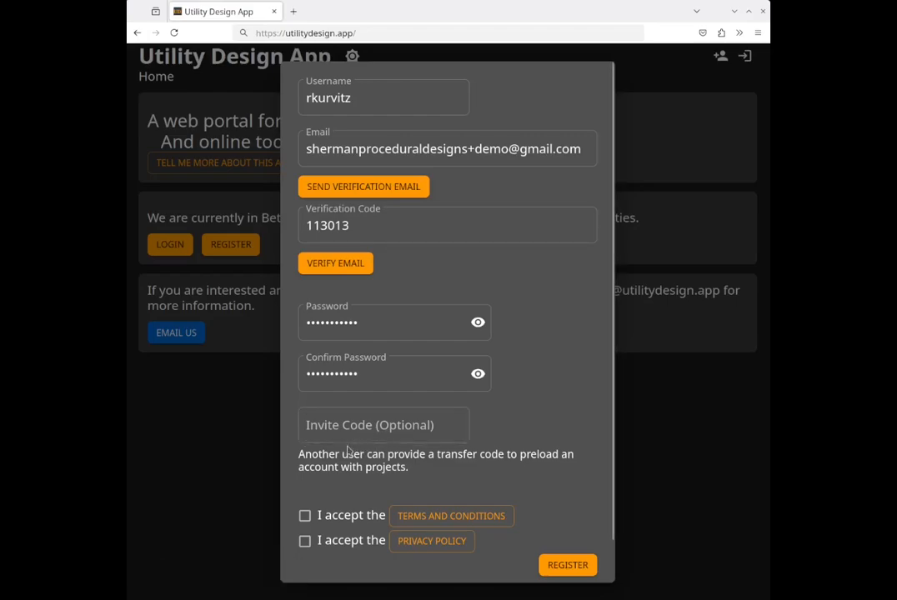
- Accept the terms and conditions and the privacy policy, submit the registration, and acknowledge the beta warning
left_click(305, 517)
scroll(574, 527, "down", 1)
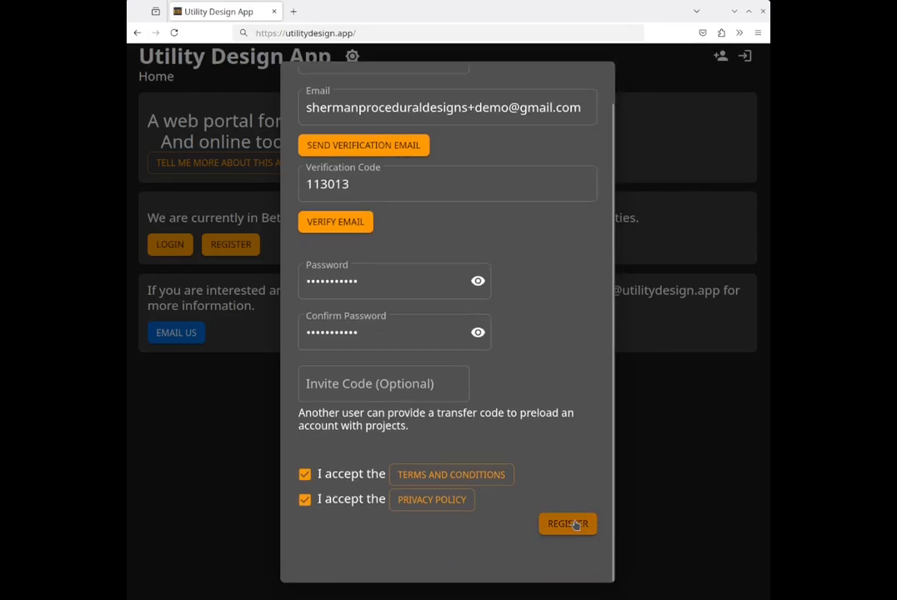
scroll(570, 478, "up", 1)
left_click(568, 571)
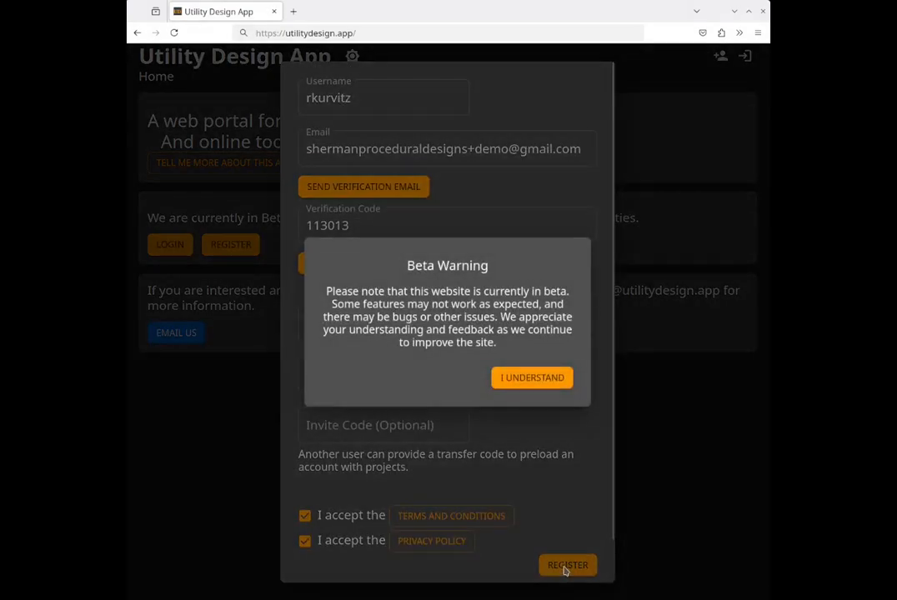
left_click(531, 380)
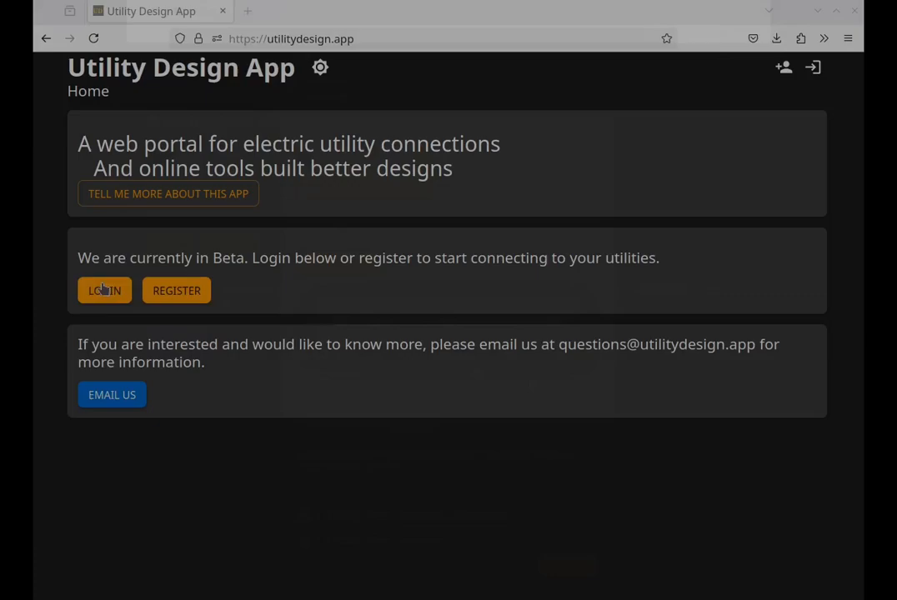
- Log in to the new account with its username and password
left_click(170, 244)
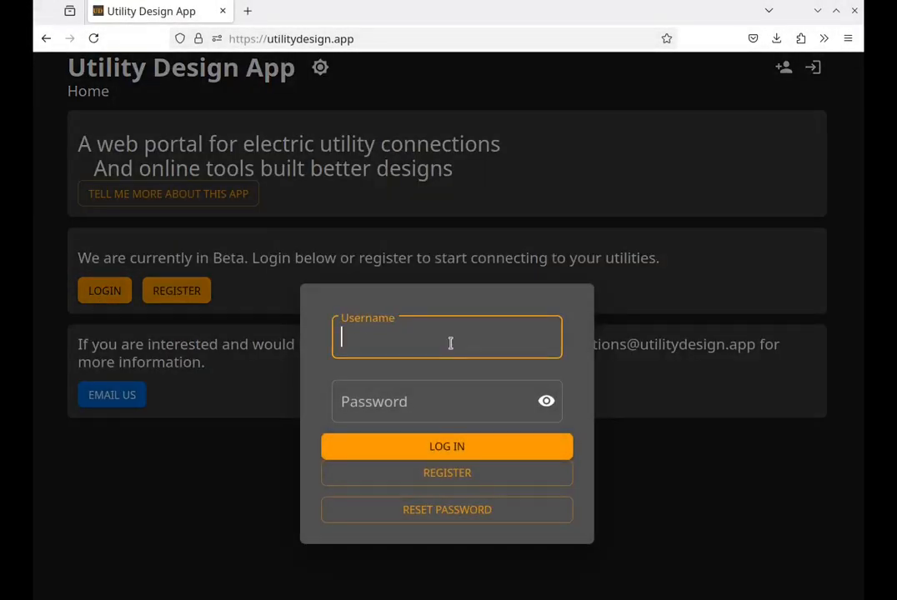
key("Tab")
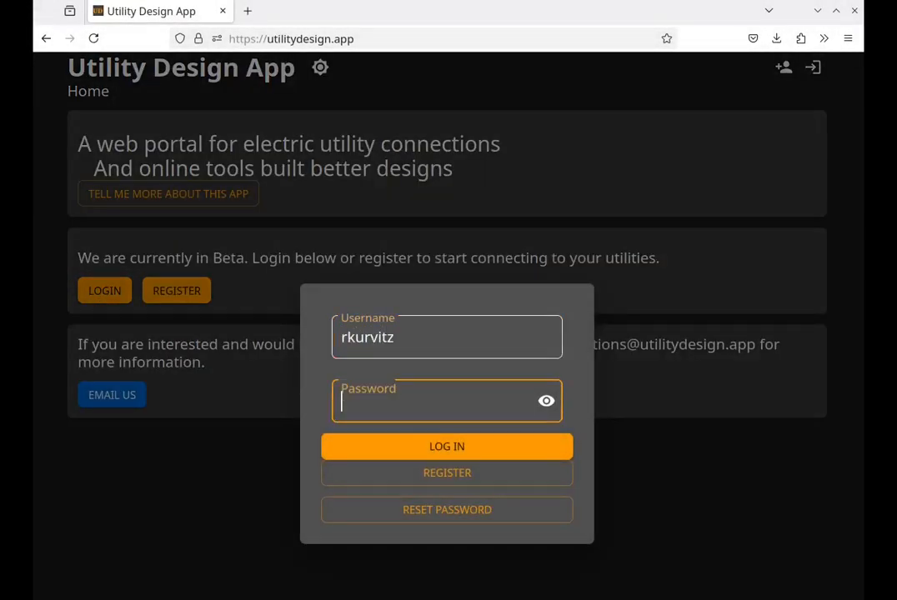
type("********")
key("Return")
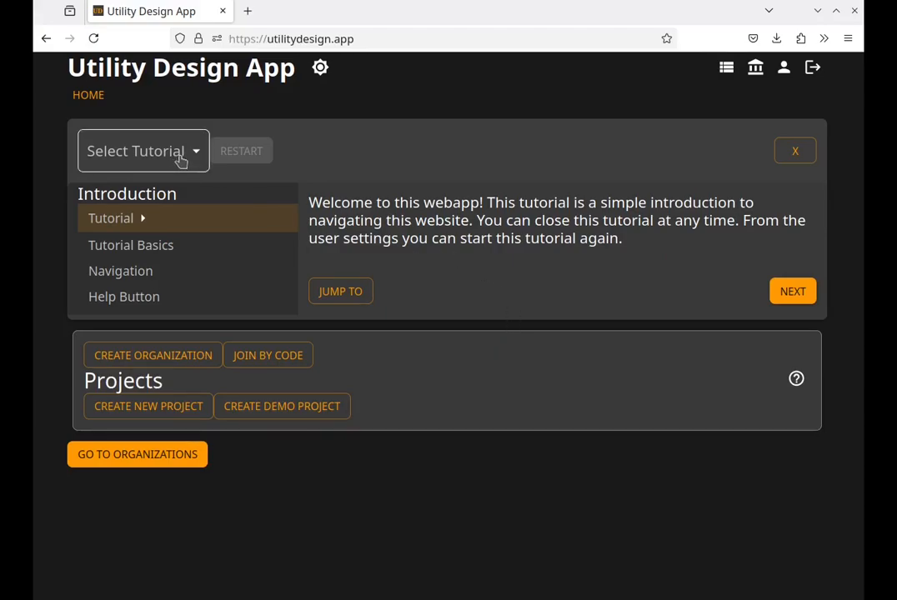
- Select the Comprehensive Tutorial, look through its list of topics, and close the tutorial panel
left_click(183, 159)
left_click(176, 214)
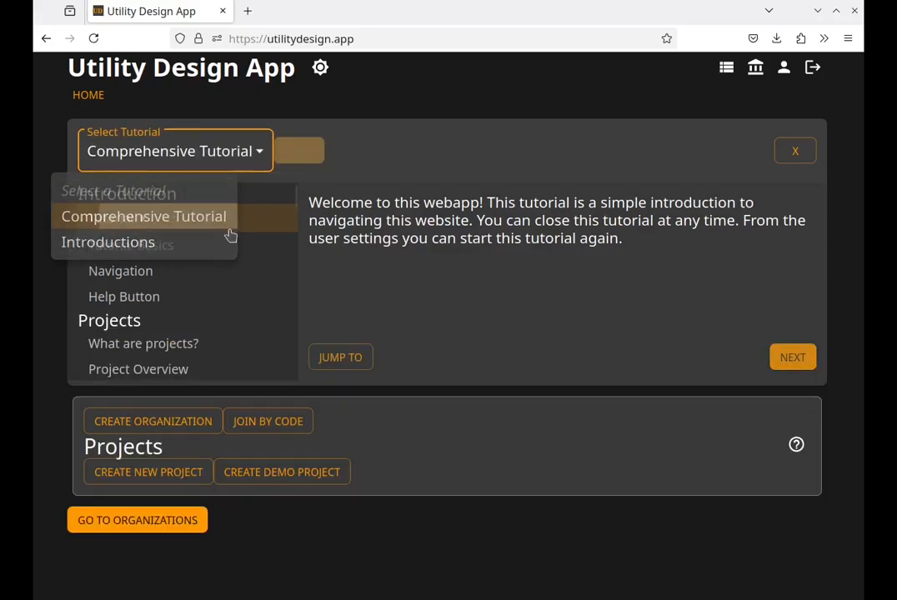
left_click_drag(294, 194, 304, 260)
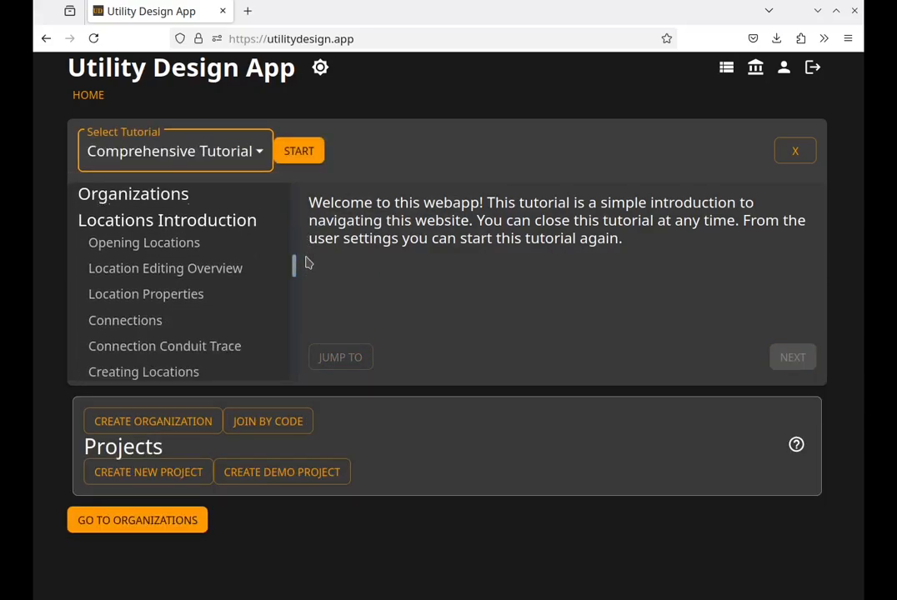
left_click(796, 151)
- Review the settings available on the user profile page and return to the home page
left_click(785, 73)
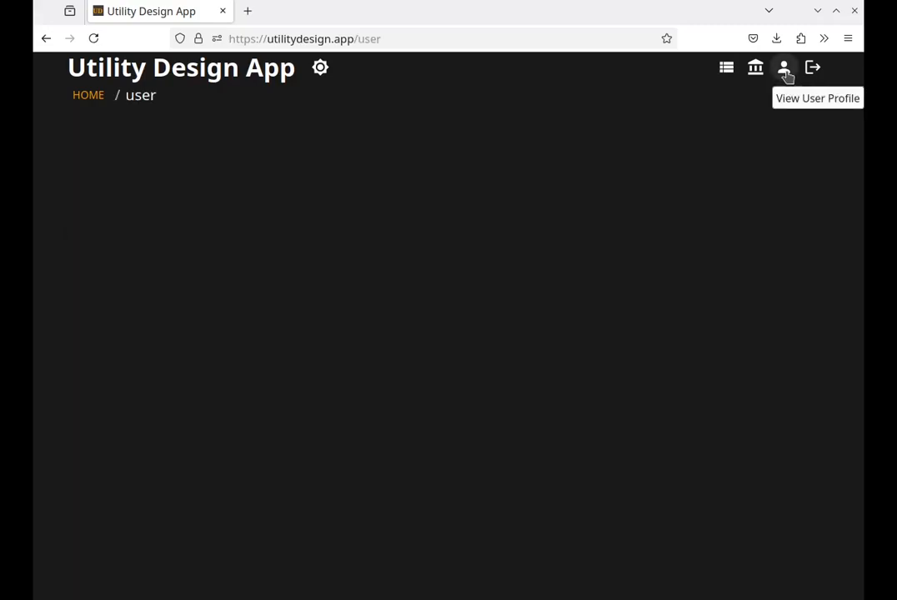
scroll(853, 160, "down", 5)
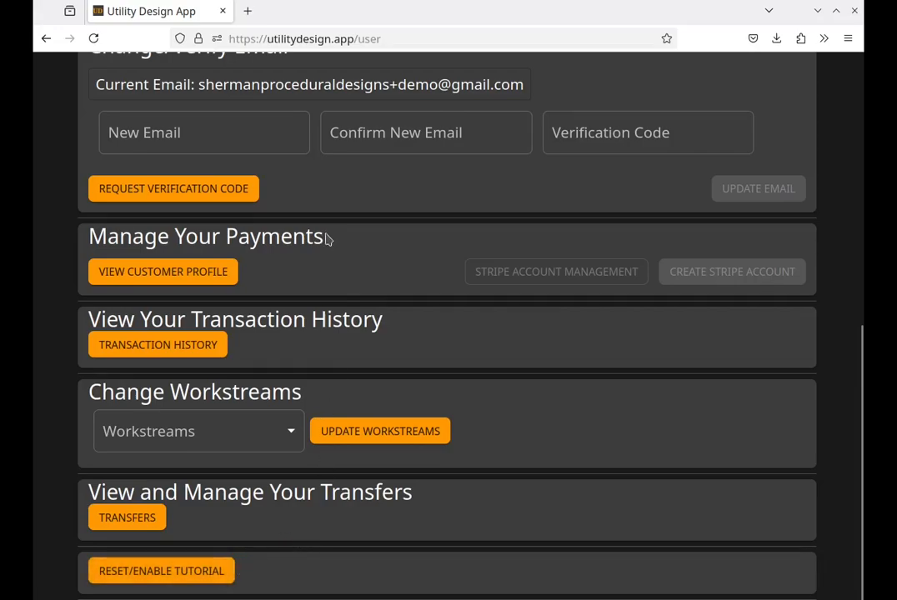
left_click_drag(864, 360, 842, 84)
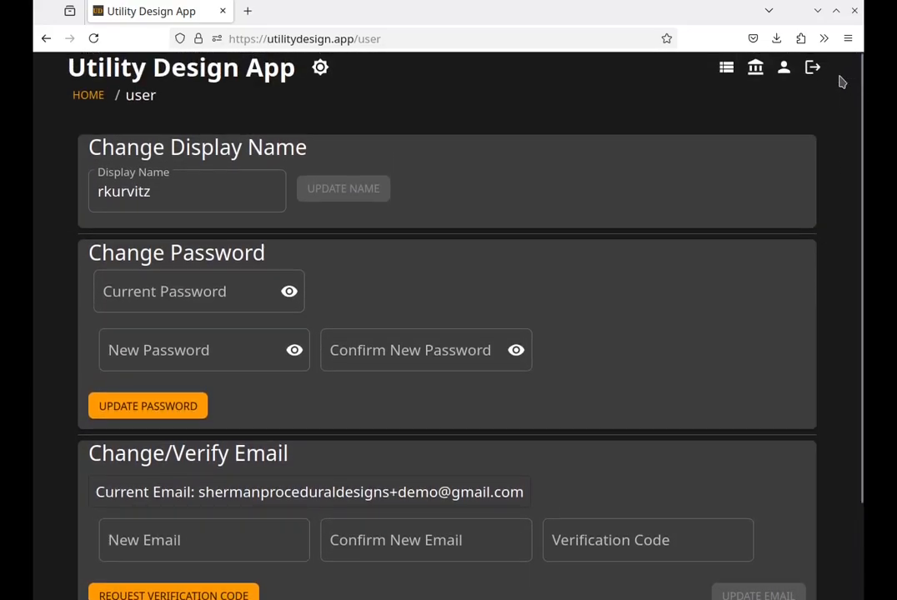
left_click(83, 95)
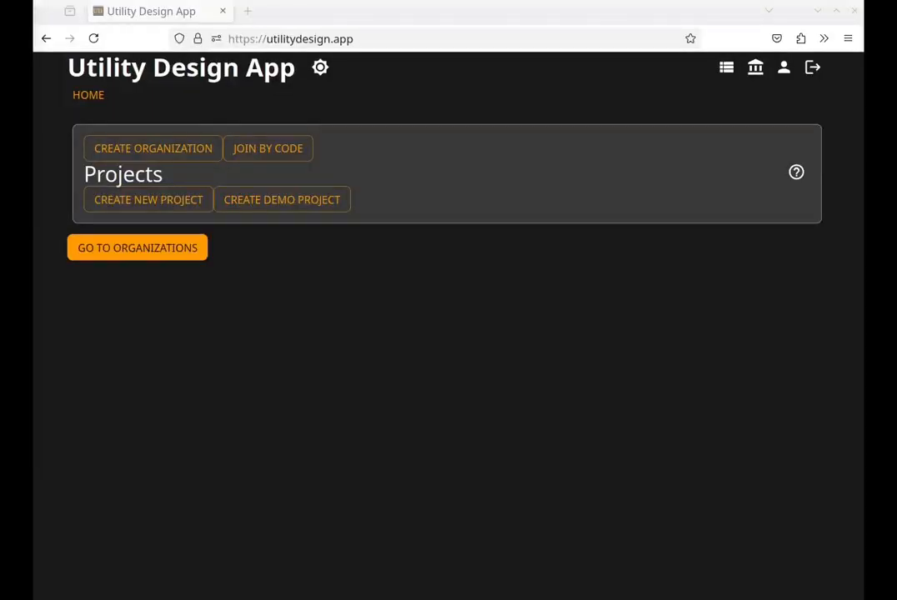
- Create an organization named Sherman Procedural Designs with the description "Build Better Together"
left_click(152, 148)
type("Sh")
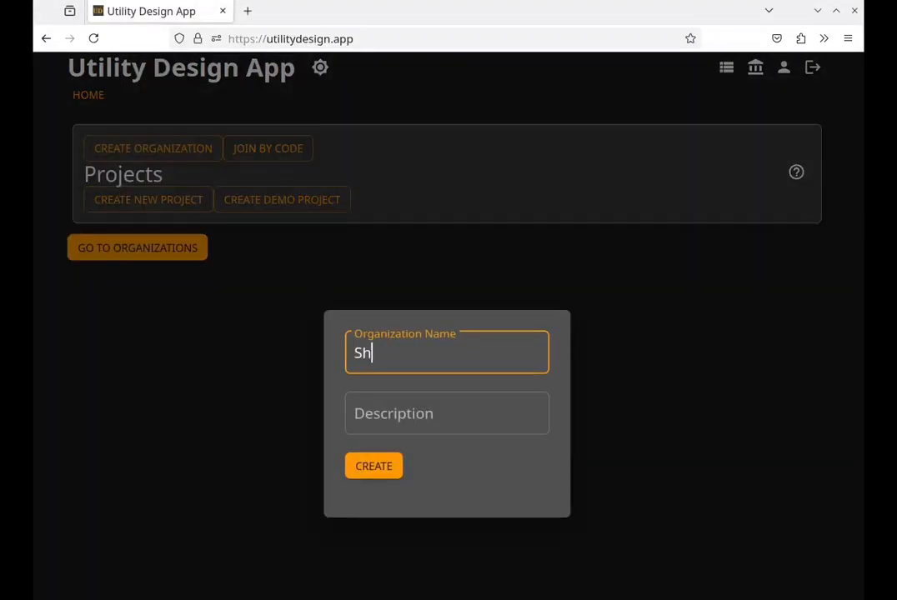
type("erman Procedural Designs")
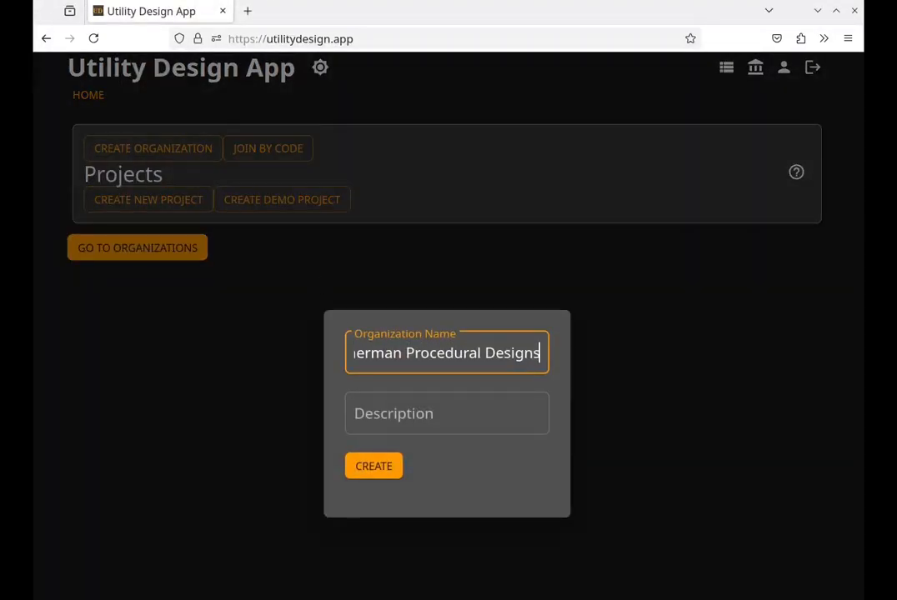
key("Tab")
type("Build Better Together")
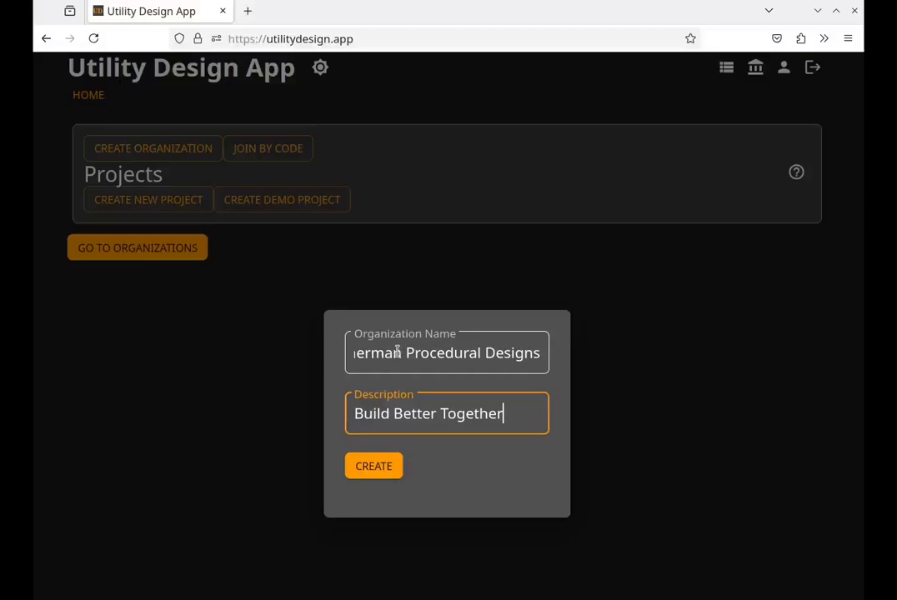
left_click(382, 473)
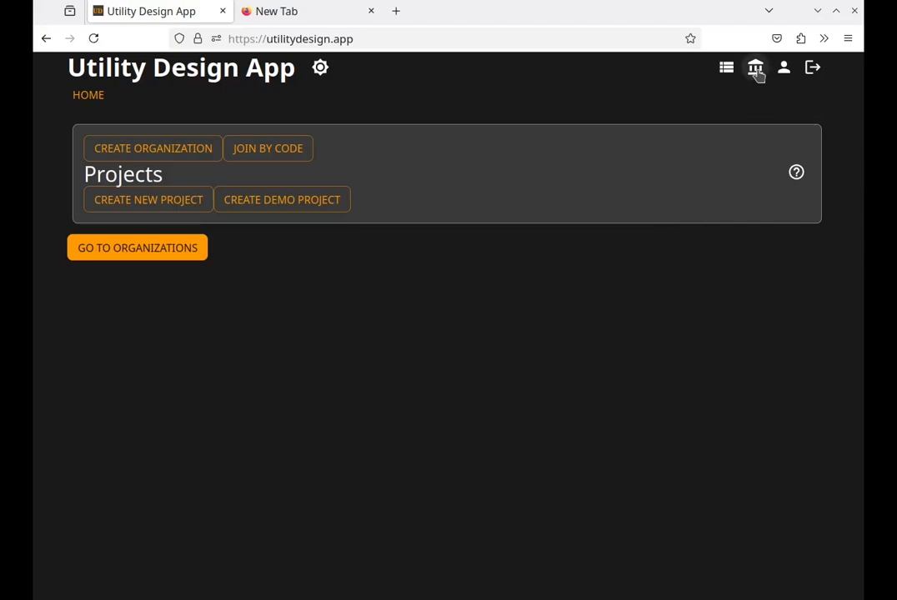
- Start an invite from the organization's management section and set it to invite recipients to Sherman Procedural Designs
left_click(683, 93)
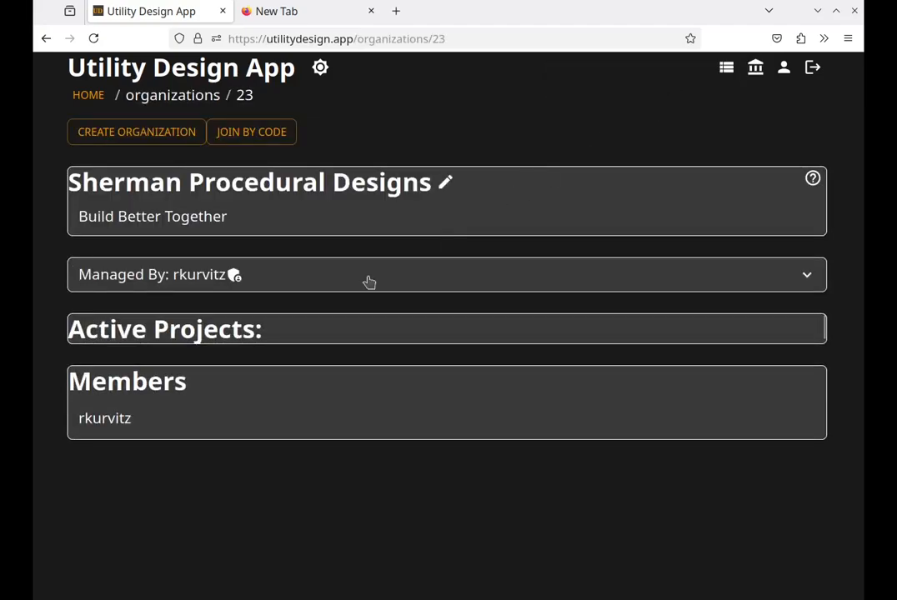
left_click(369, 283)
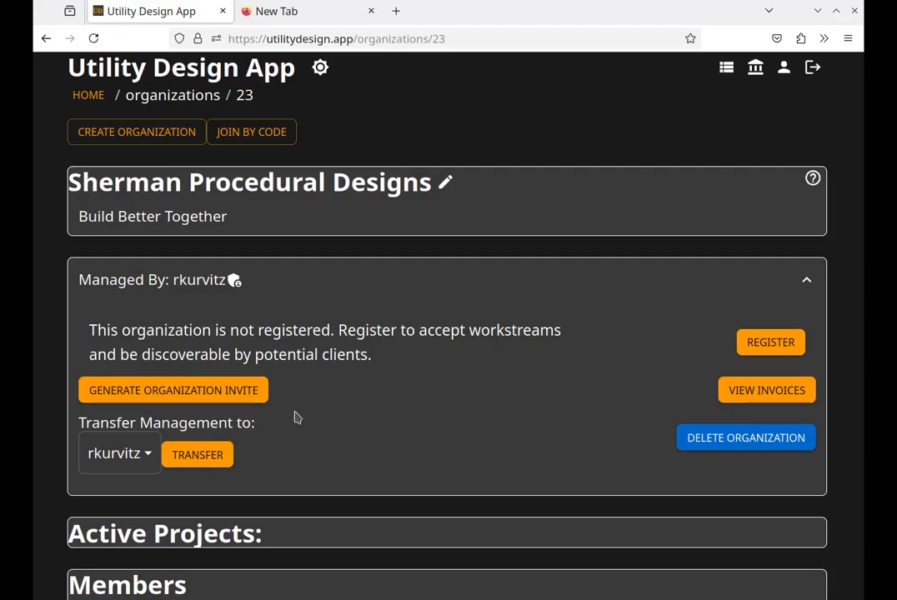
left_click(228, 393)
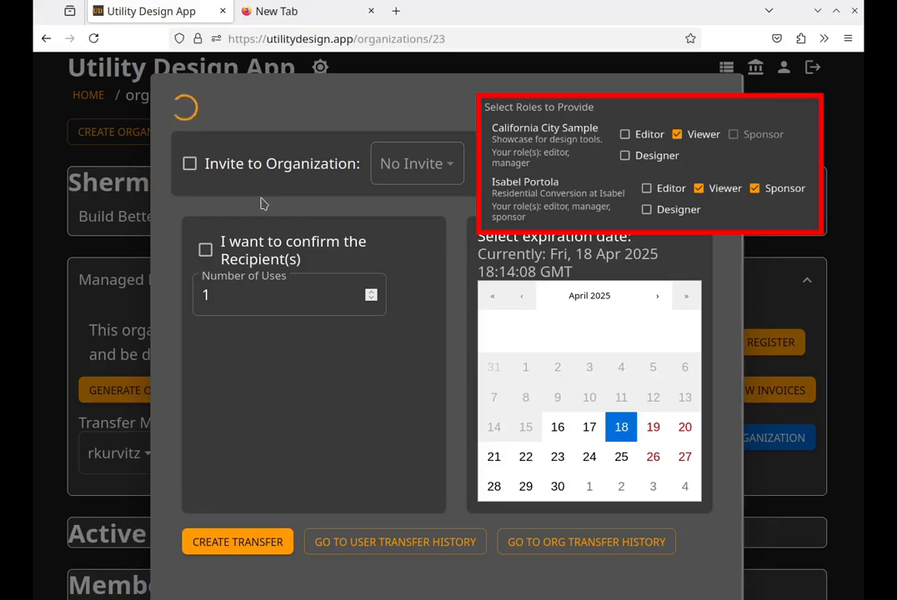
left_click(190, 167)
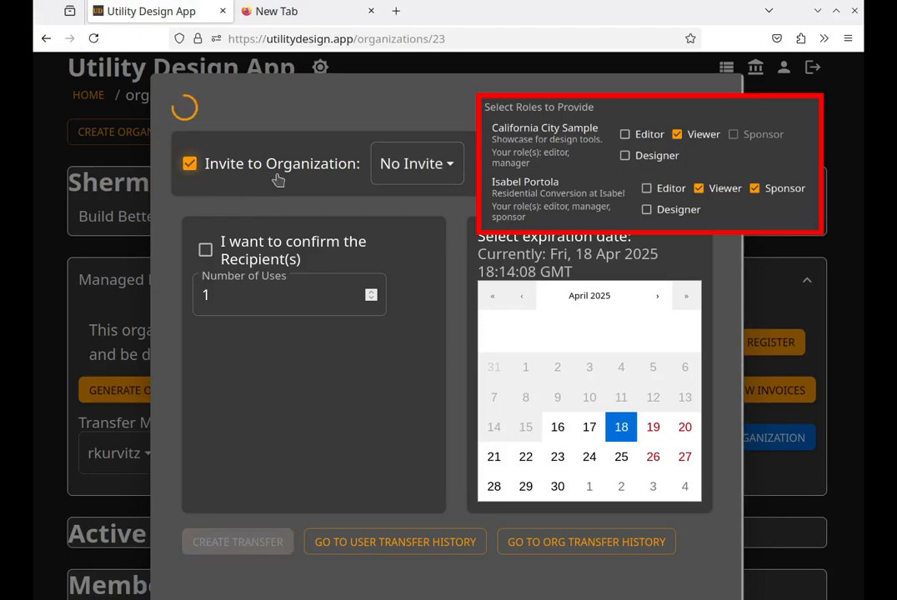
left_click(408, 177)
left_click(396, 230)
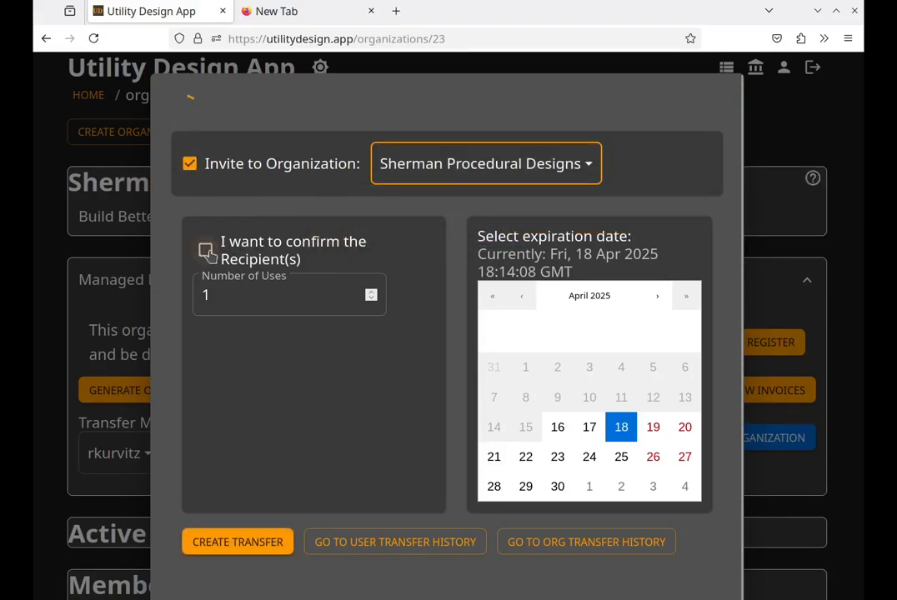
- Require recipient confirmation, set the number of uses to 2, and generate the organization invite code
left_click(206, 250)
key("Tab")
type("2")
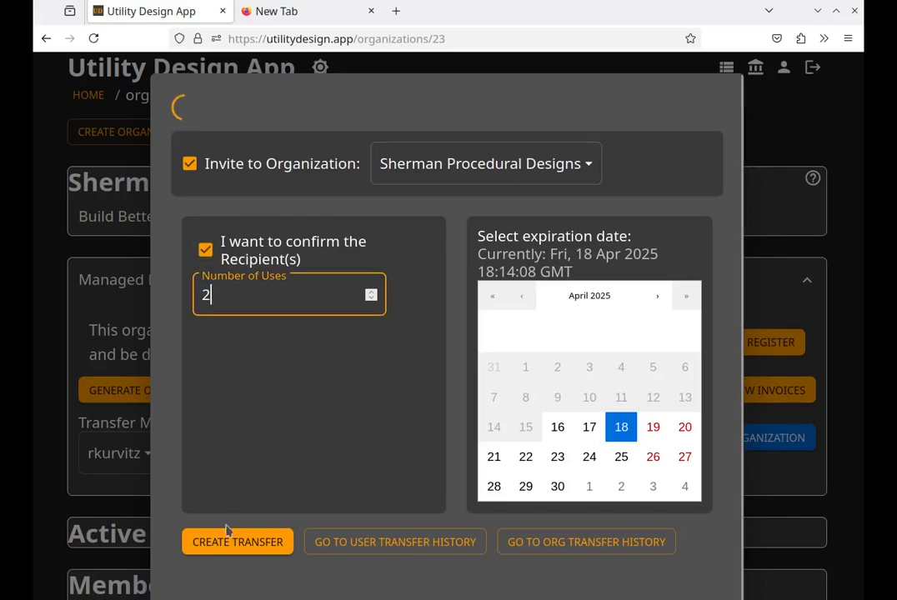
left_click(236, 546)
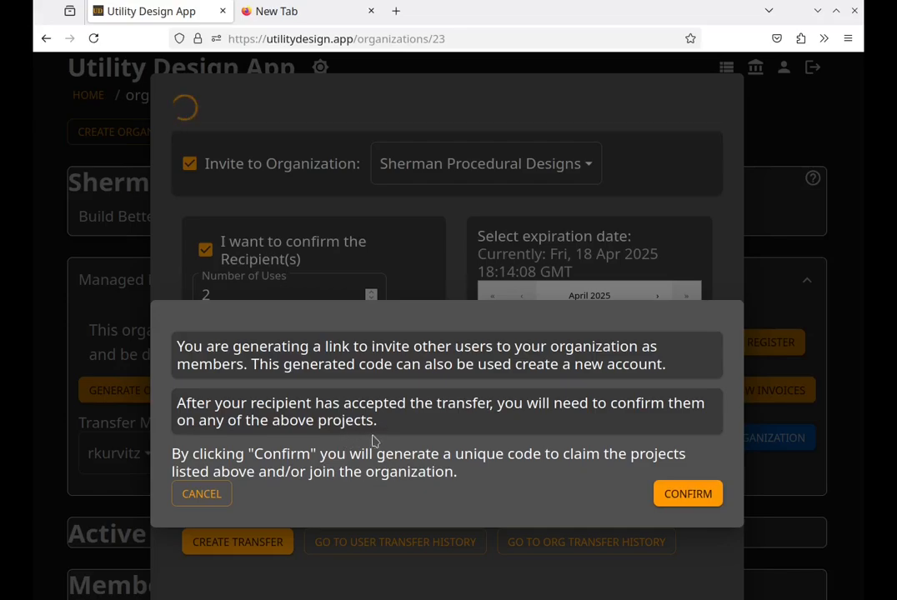
left_click(680, 495)
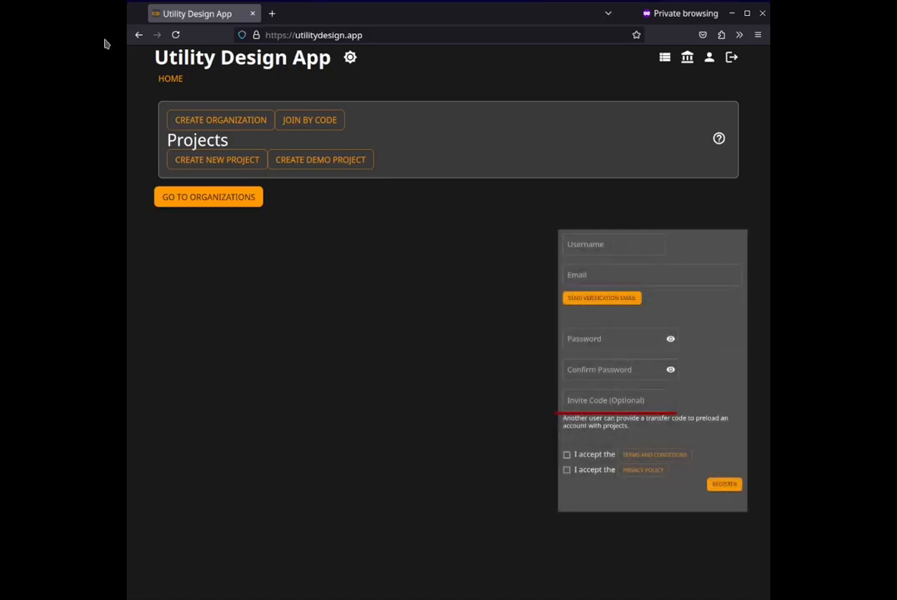
- In the invited user's private browsing window, load the transfer code through Join By Code and accept the transfer
left_click(297, 123)
left_click(374, 333)
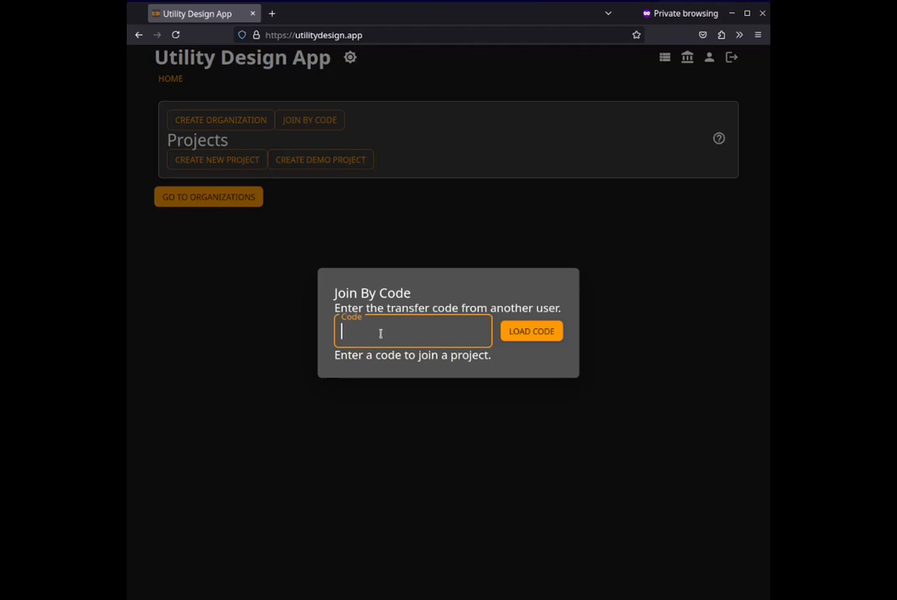
left_click(514, 333)
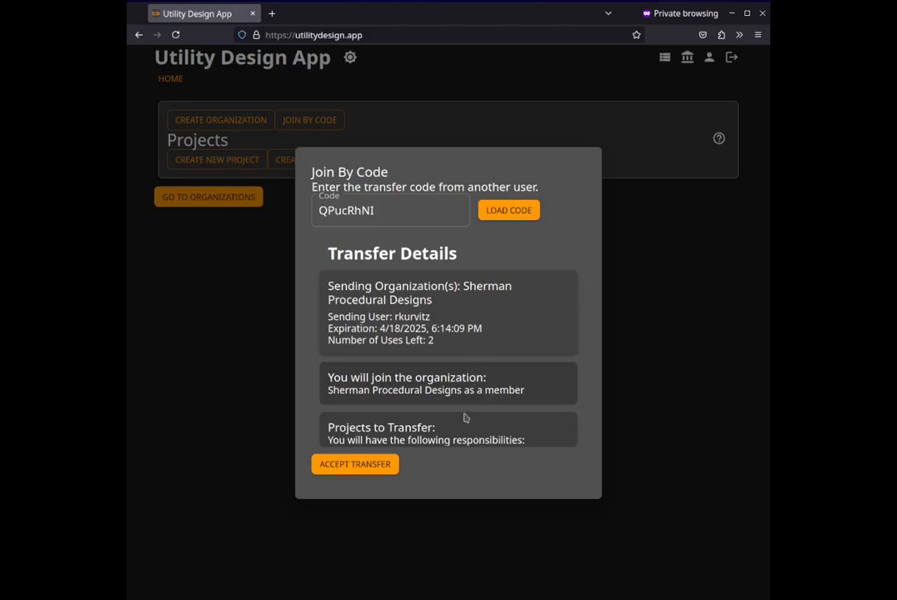
left_click(355, 463)
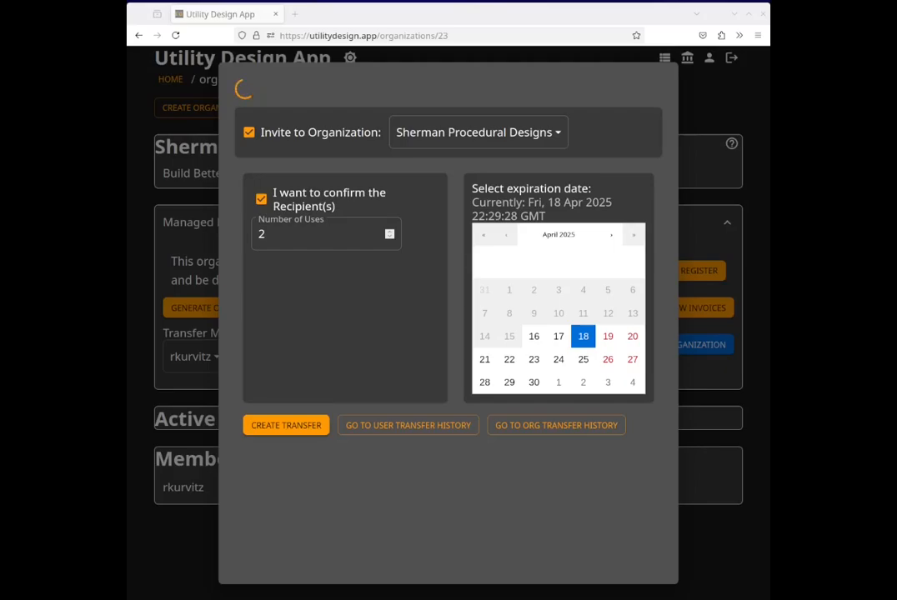
- Open the organization's transfer history and approve both pending requests on the transfer code
left_click(565, 427)
left_click(184, 341)
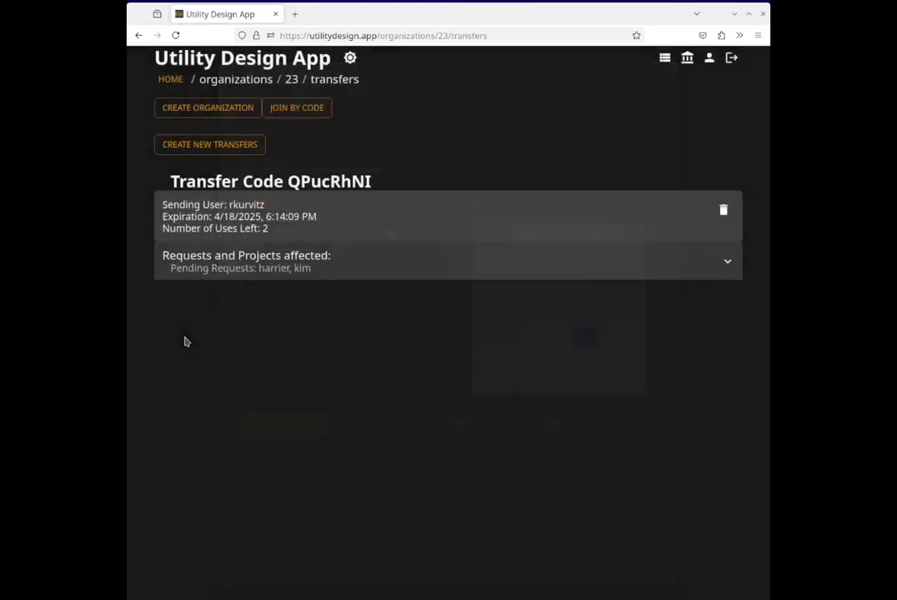
left_click(323, 267)
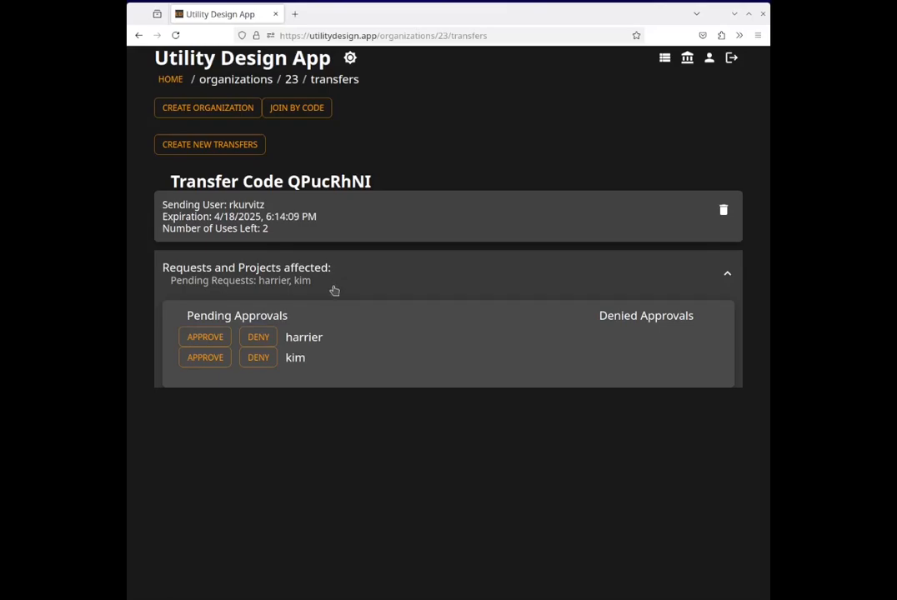
left_click(218, 339)
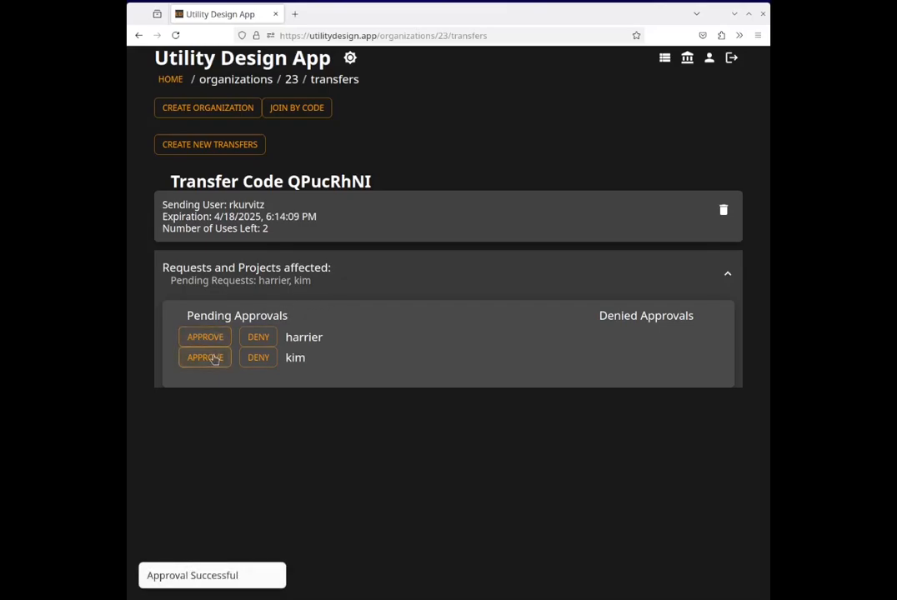
left_click(214, 359)
left_click(175, 35)
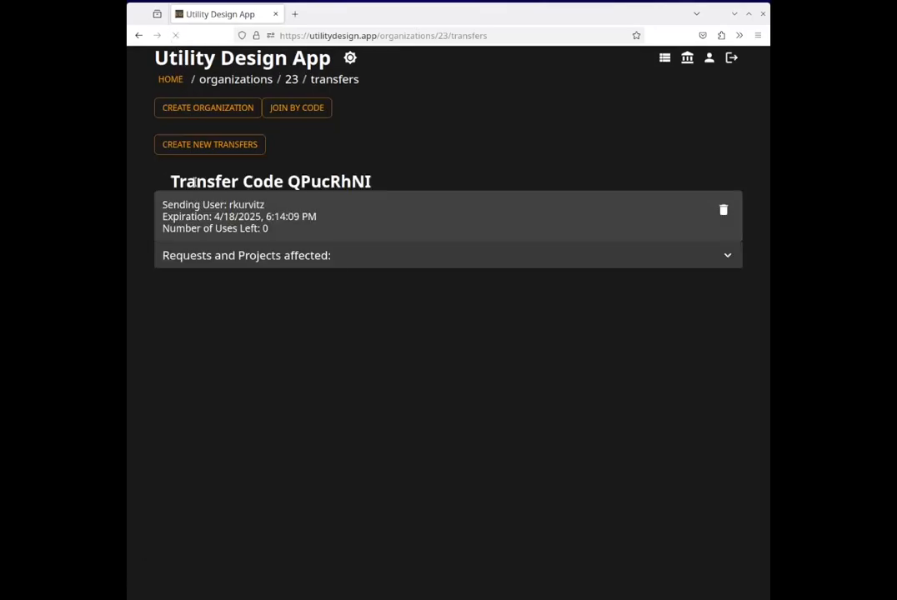
left_click(230, 258)
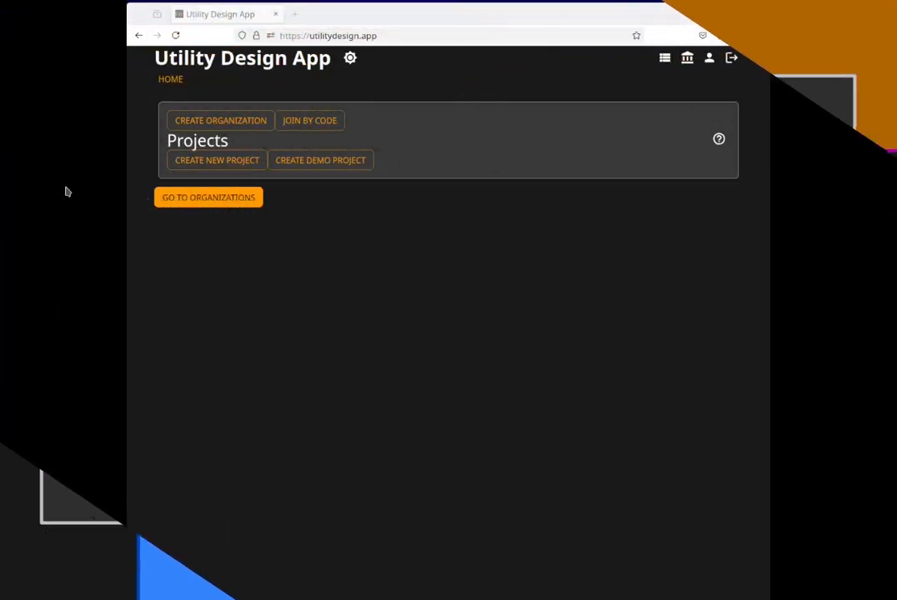
- Start a new project named California City Sample with the description "Showcase for design tools."
left_click(206, 160)
left_click(212, 129)
type("C")
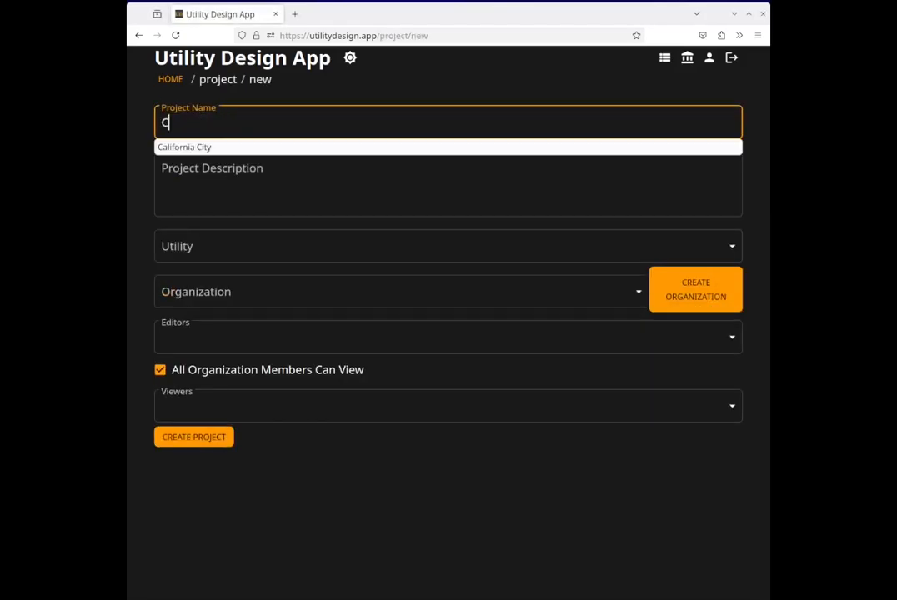
type("alifornia City Sample")
key("Tab")
type("S")
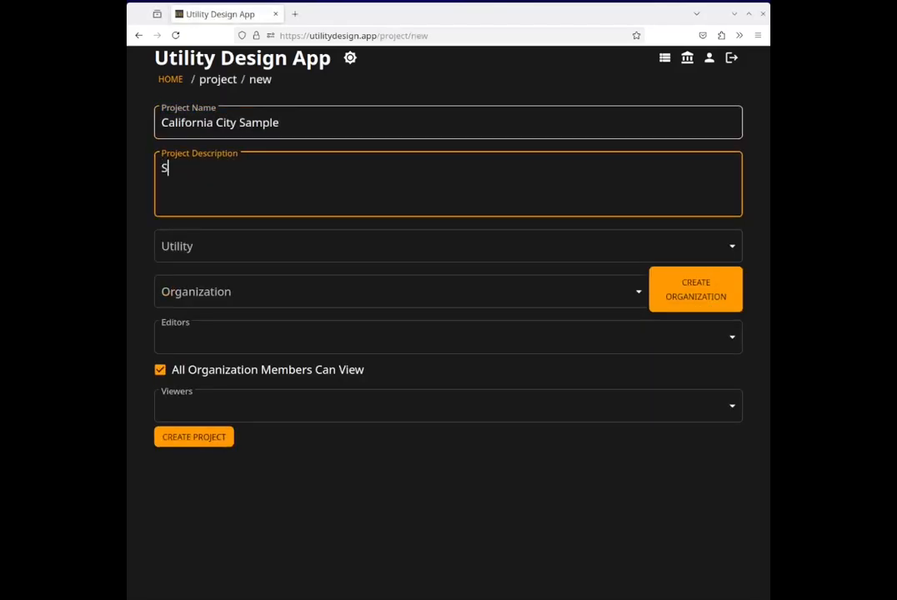
type("howcase for design tools.")
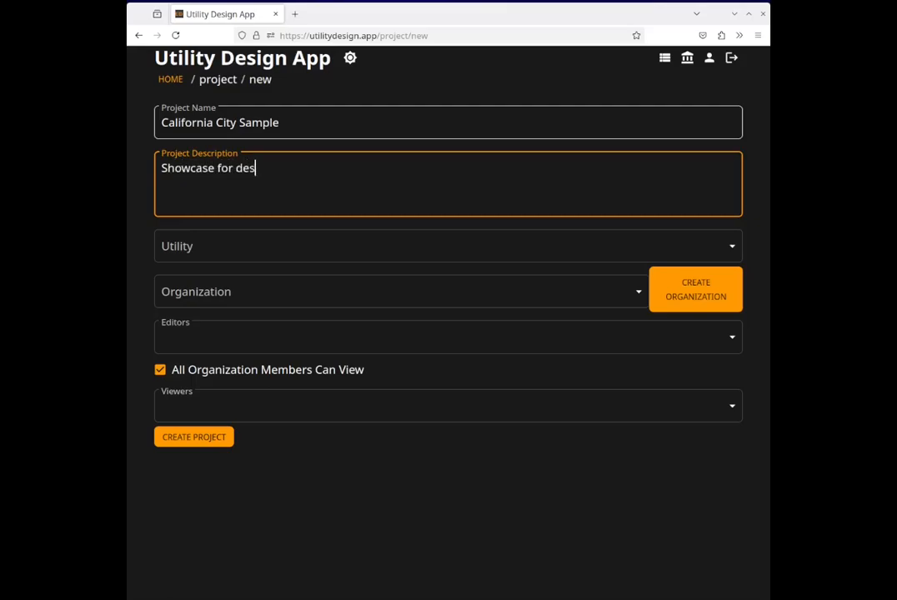
key("Tab")
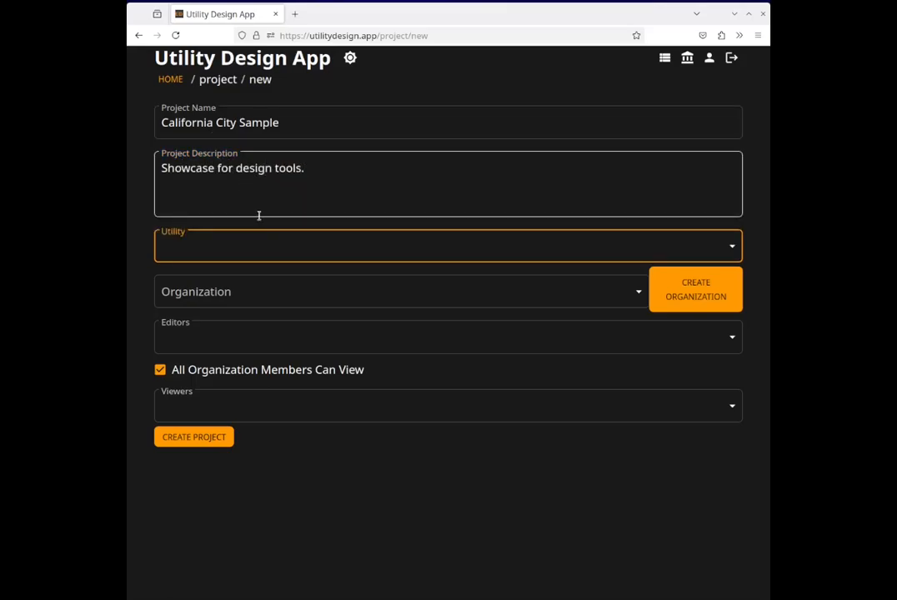
- Set the project's utility to Electric(general) and its organization to Sherman Procedural Designs
left_click(271, 246)
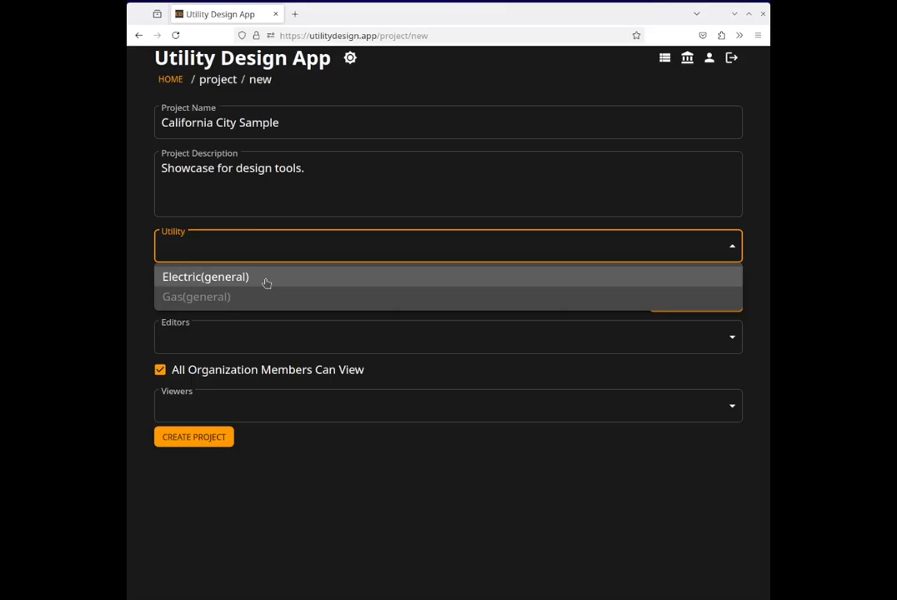
left_click(266, 282)
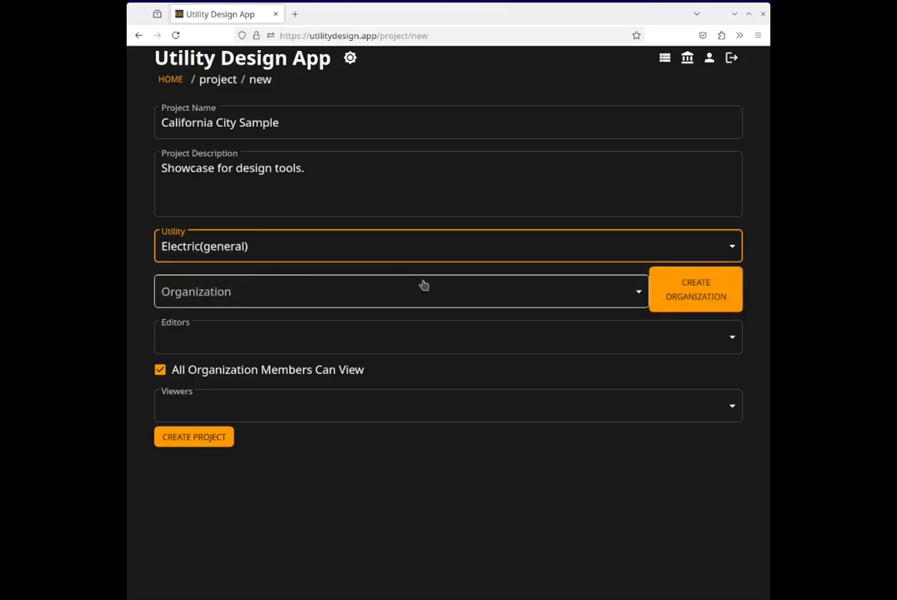
left_click(481, 295)
left_click(368, 329)
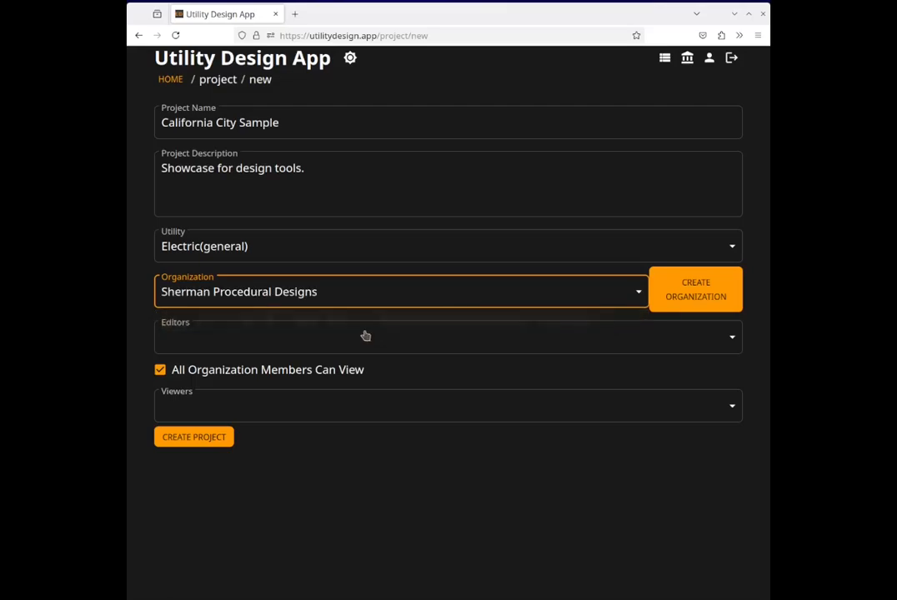
- Create the project with the organization creator as editor, the two invited members as viewers, and All Organization Members Can View disabled
left_click(354, 338)
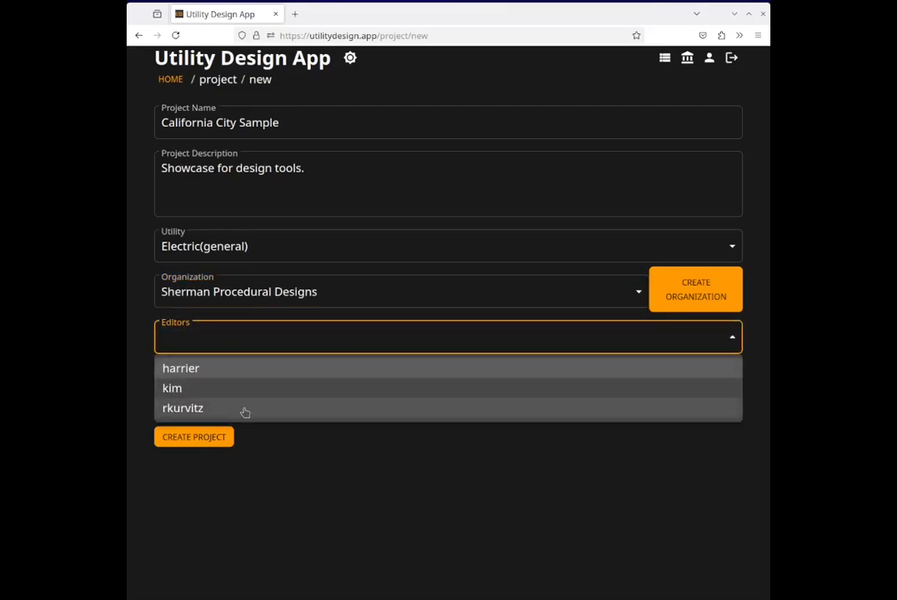
left_click(245, 411)
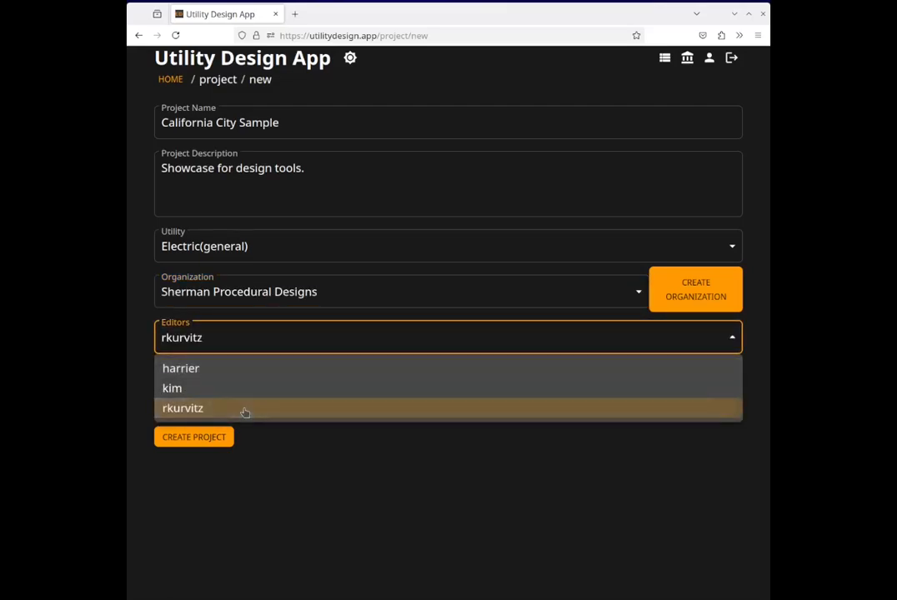
left_click(140, 376)
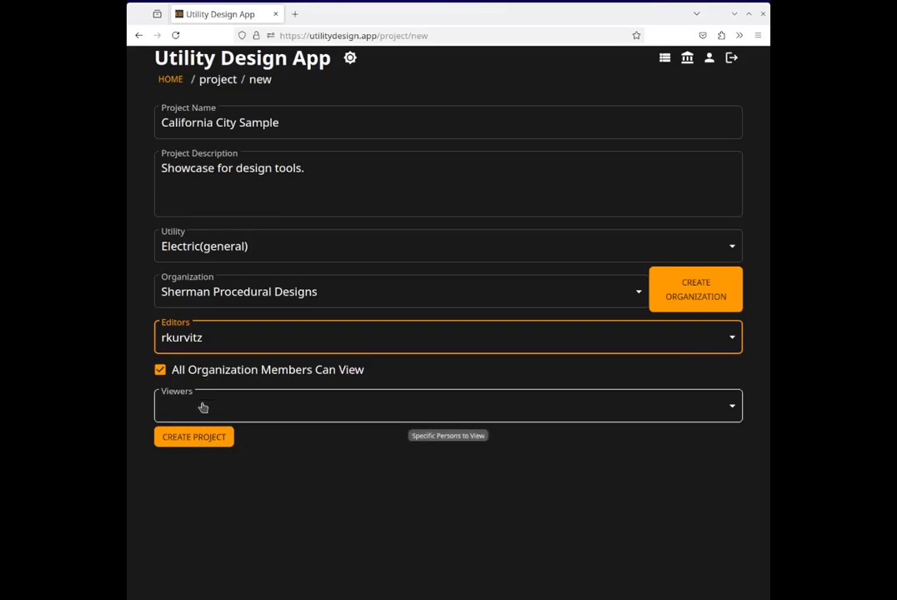
left_click(161, 377)
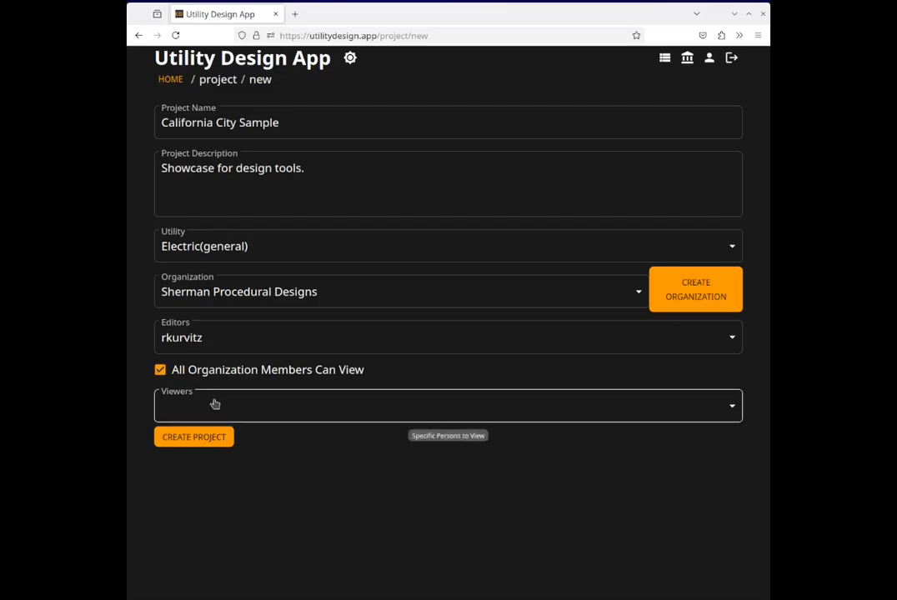
left_click(213, 406)
left_click(208, 456)
left_click(171, 435)
left_click(159, 373)
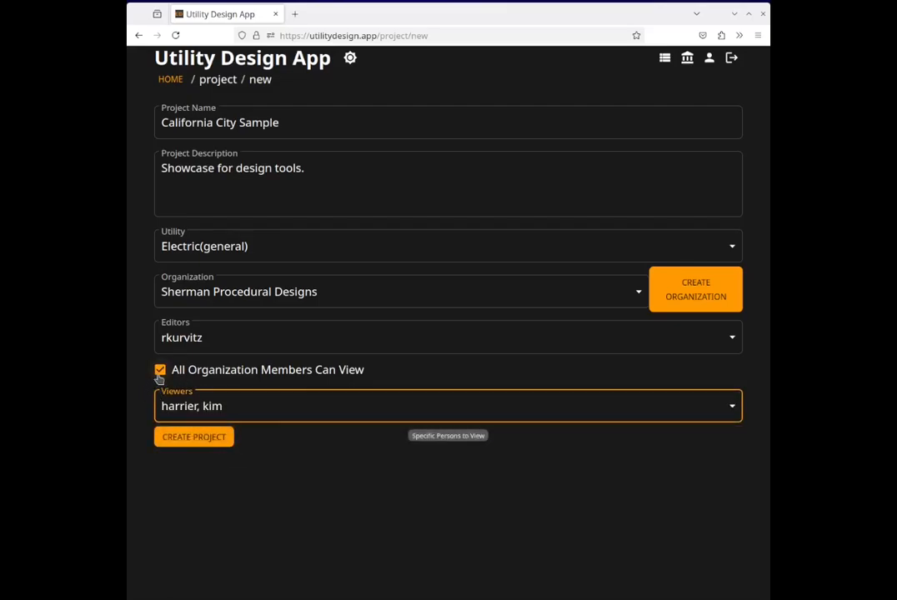
left_click(160, 372)
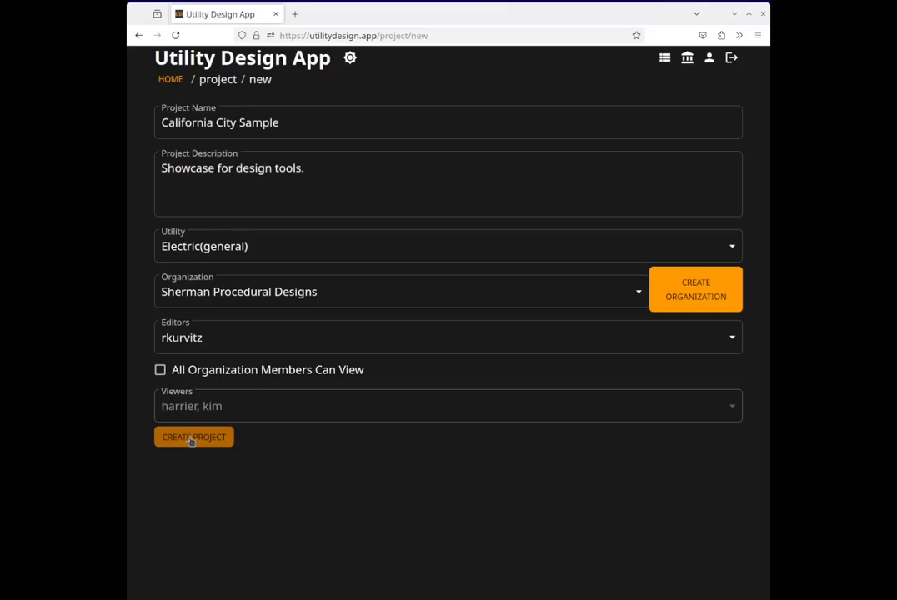
left_click(191, 439)
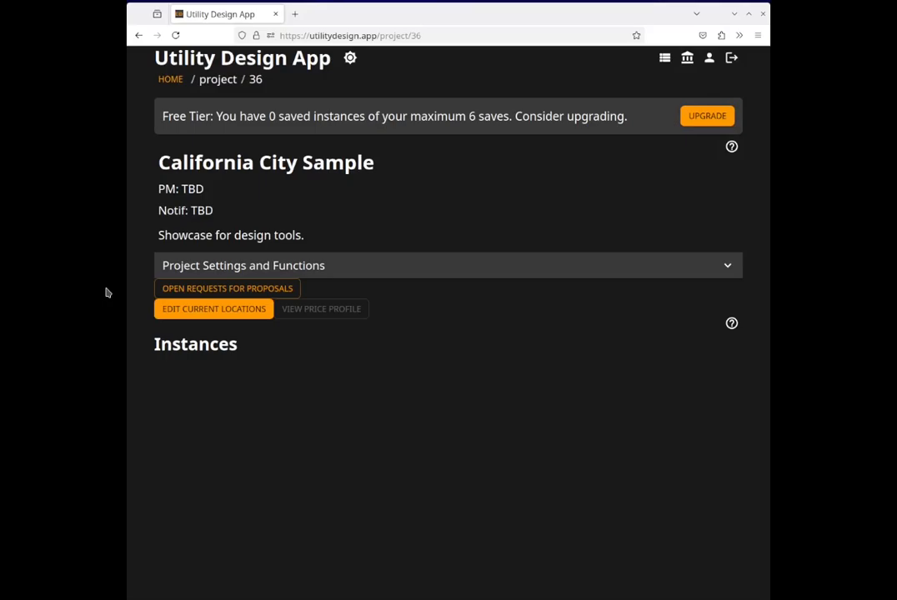
left_click(441, 267)
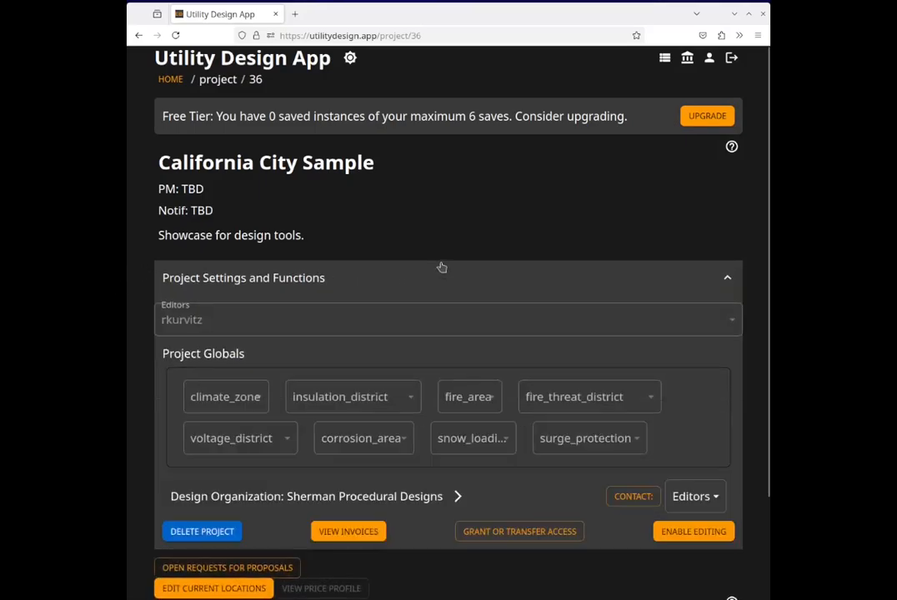
left_click(671, 534)
left_click(235, 202)
type("11223345")
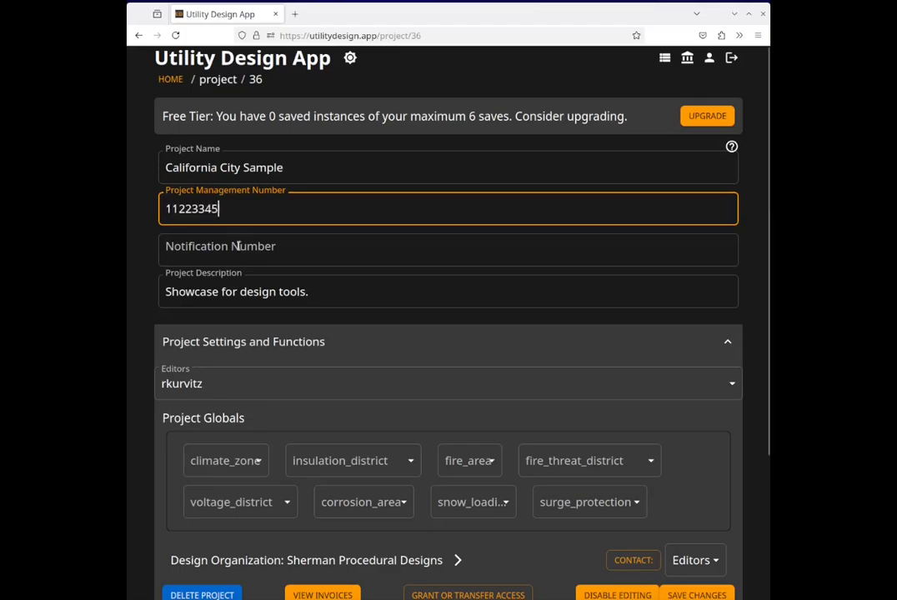
left_click(232, 248)
type("998877665544")
- Set the project globals climate_zone to X, insulation_district to C, fire_area to LRA and fire_threat_district to 1
left_click(225, 460)
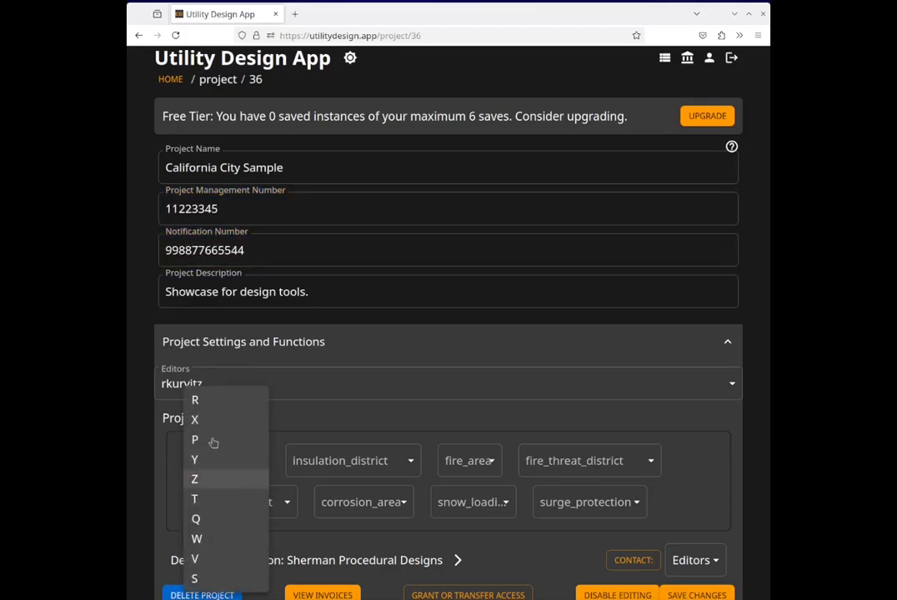
left_click(194, 418)
left_click(350, 460)
left_click(295, 500)
left_click(468, 460)
left_click(457, 490)
left_click(575, 460)
left_click(567, 497)
- Set surge_protection to 1, snow_loading to LIGHT, corrosion_area to NON and voltage_district to 3, and save the project changes
left_click(579, 503)
left_click(554, 532)
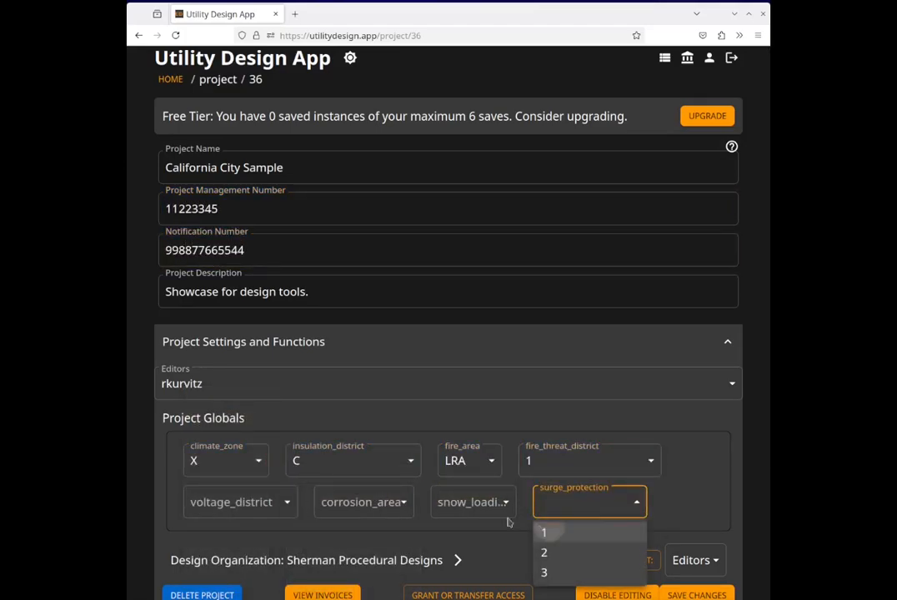
left_click(477, 503)
left_click(456, 532)
left_click(365, 505)
left_click(340, 531)
left_click(240, 505)
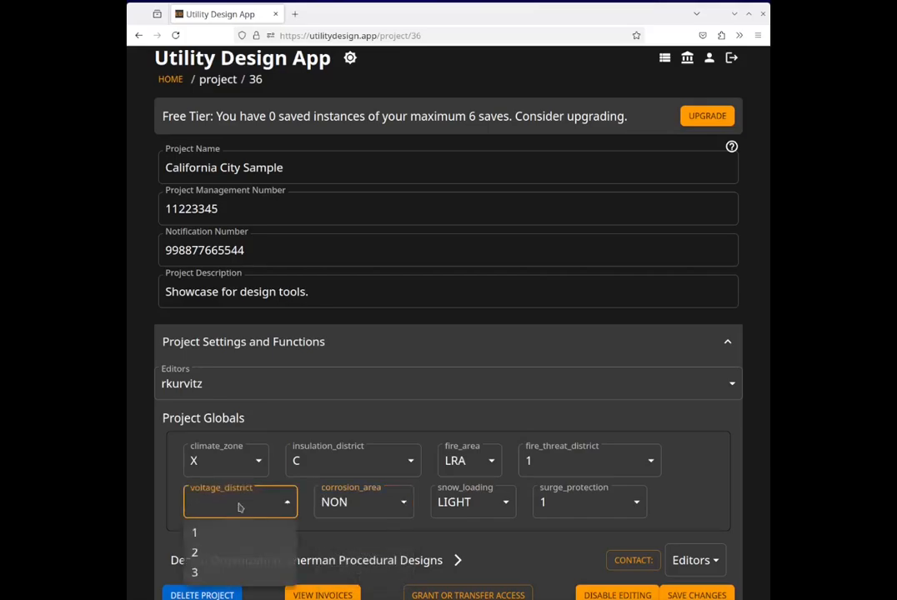
left_click(683, 594)
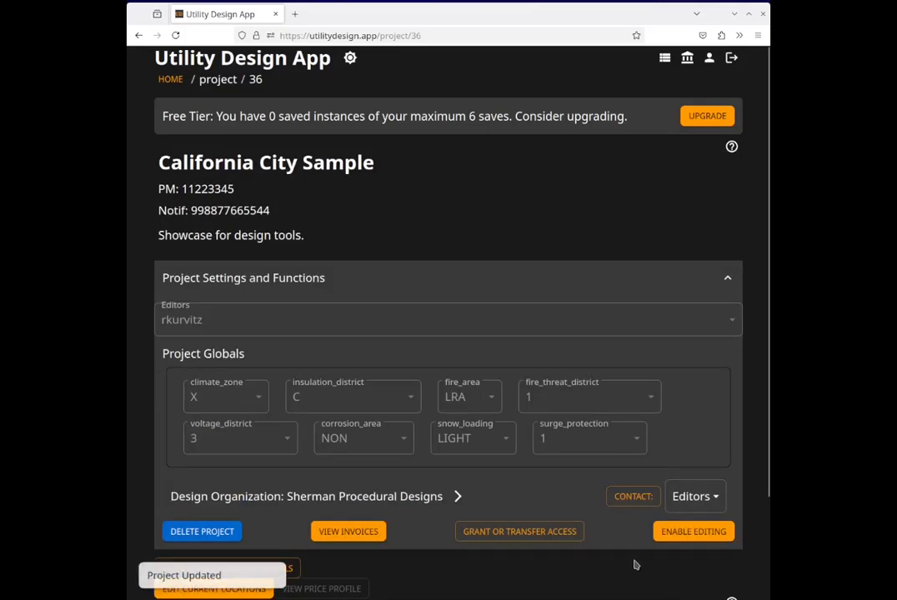
- Review the project's contact choices and its grant or transfer access options, and close the project settings
left_click(705, 505)
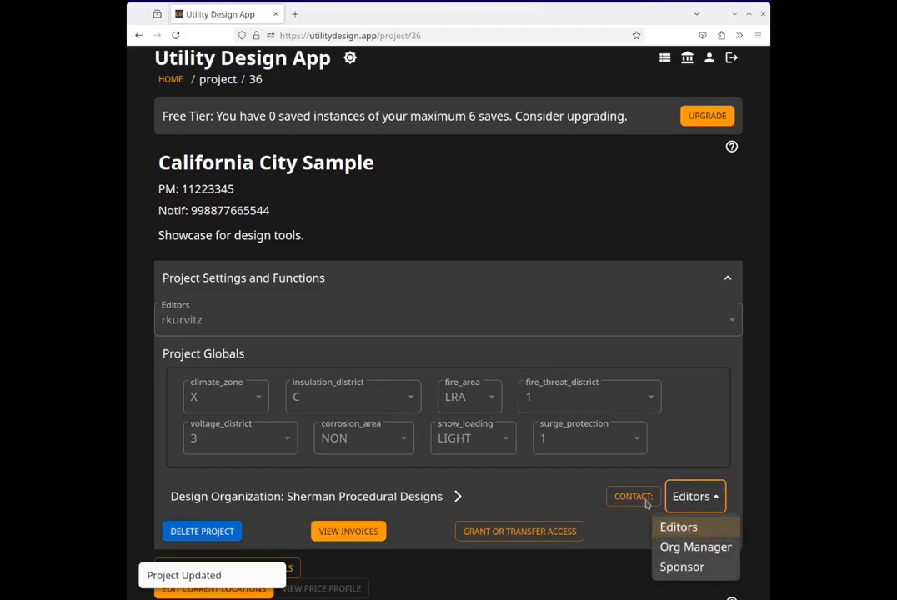
left_click(516, 532)
left_click(523, 531)
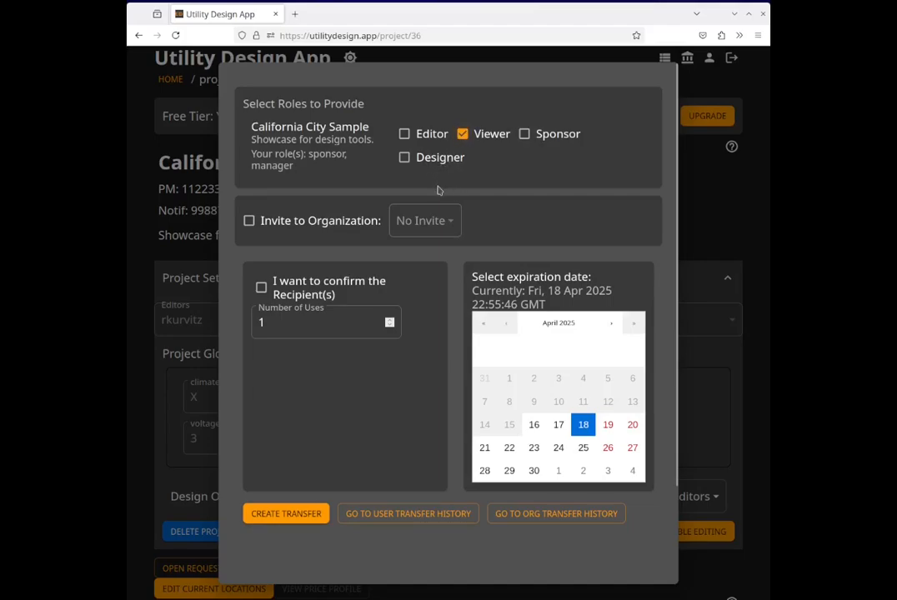
left_click(194, 491)
left_click(530, 284)
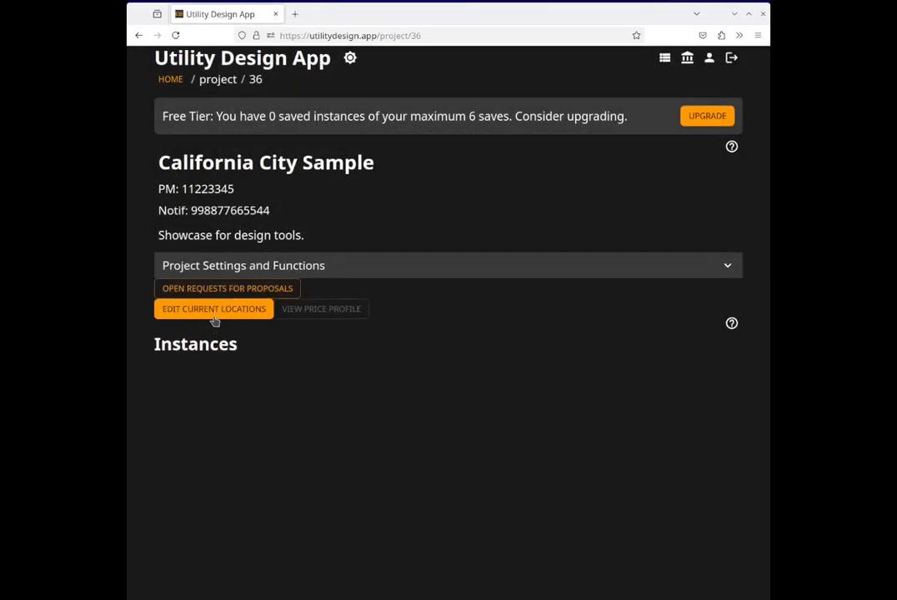
- Open the project's current locations for editing and create Pad TX, Sec Box and Meter locations in that order
left_click(214, 310)
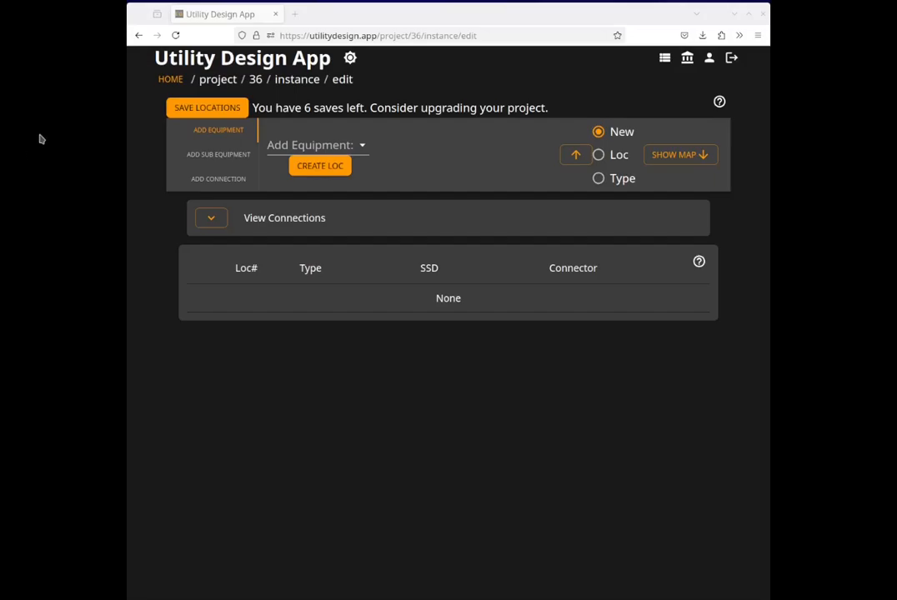
left_click(318, 149)
left_click(304, 190)
left_click(309, 170)
left_click(310, 148)
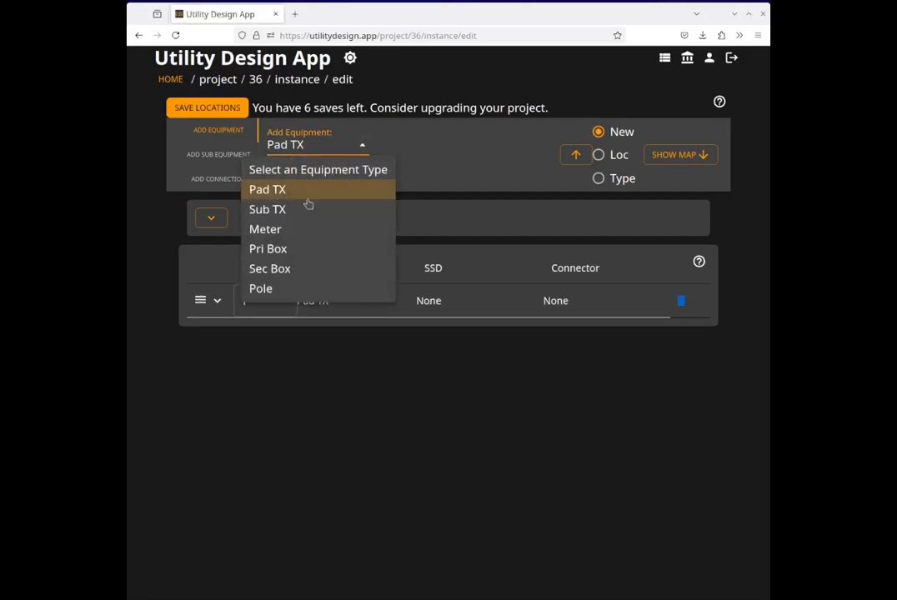
left_click(280, 267)
left_click(318, 165)
left_click(315, 146)
left_click(305, 230)
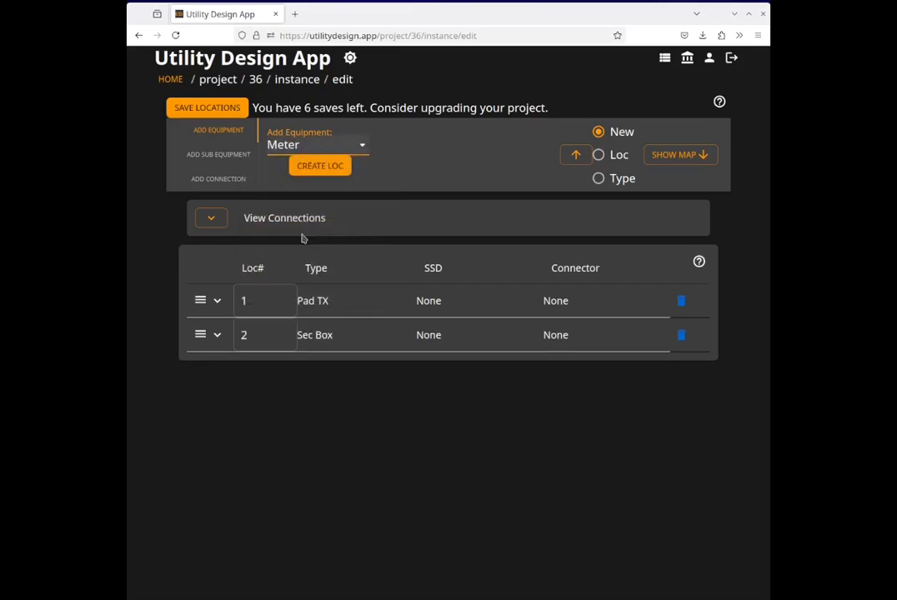
left_click(318, 167)
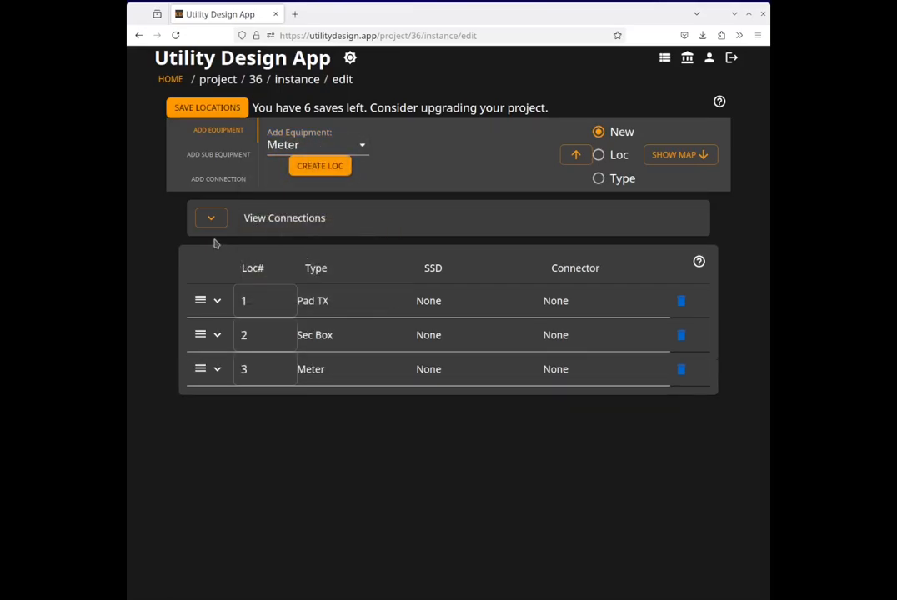
- Expand the Pad TX location's details and set its equip_size to 100
left_click(216, 300)
left_click(542, 338)
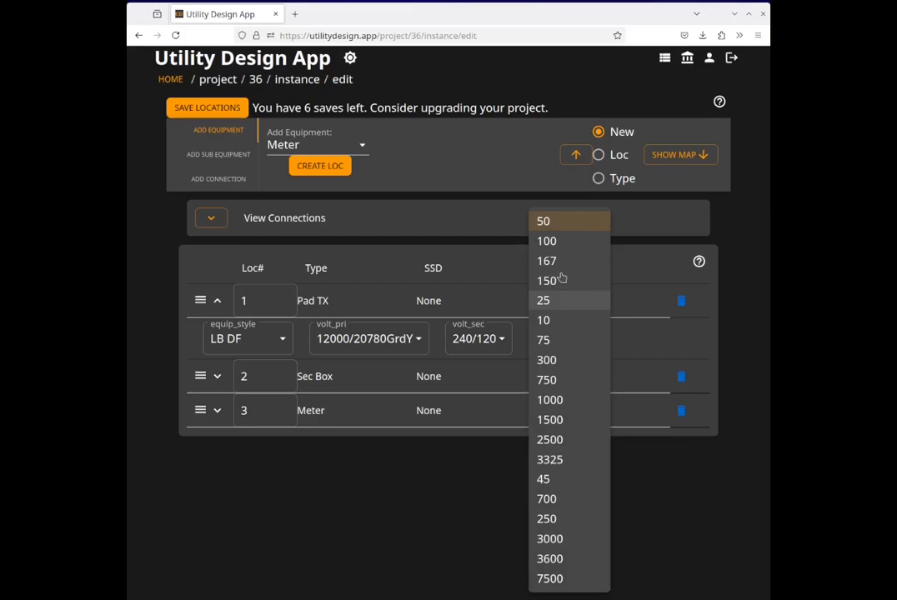
left_click(563, 243)
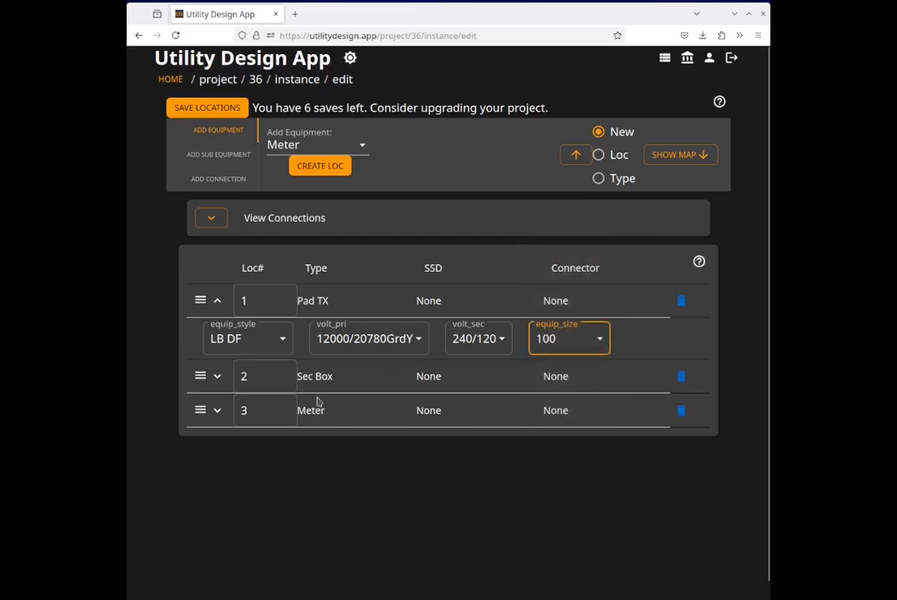
- Expand the Meter and Sec Box locations' details and set the Sec Box encl to 3
left_click(218, 410)
left_click(218, 375)
left_click(223, 413)
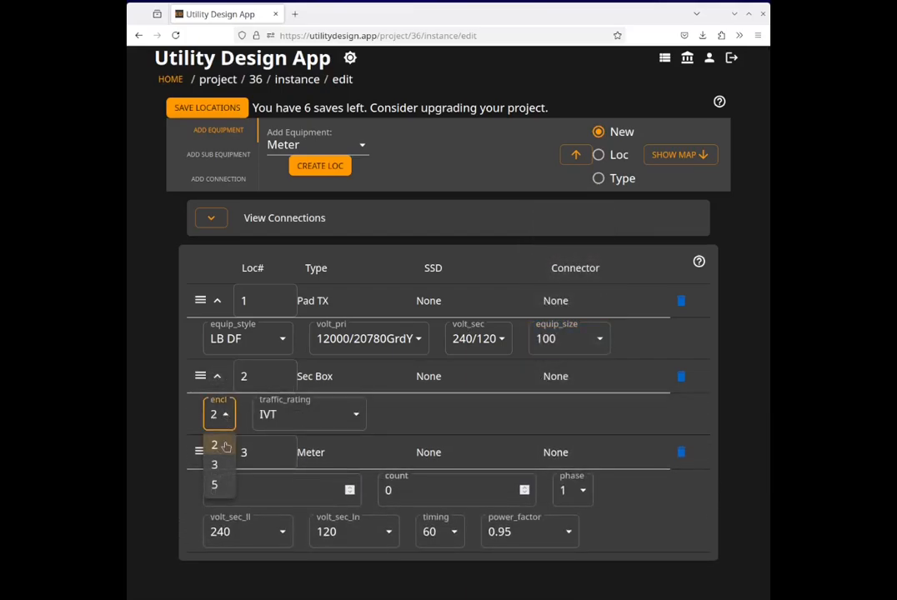
left_click(223, 466)
- Set the Meter's load to 7.4 and count to 1, and collapse the details of all three locations
double_click(213, 490)
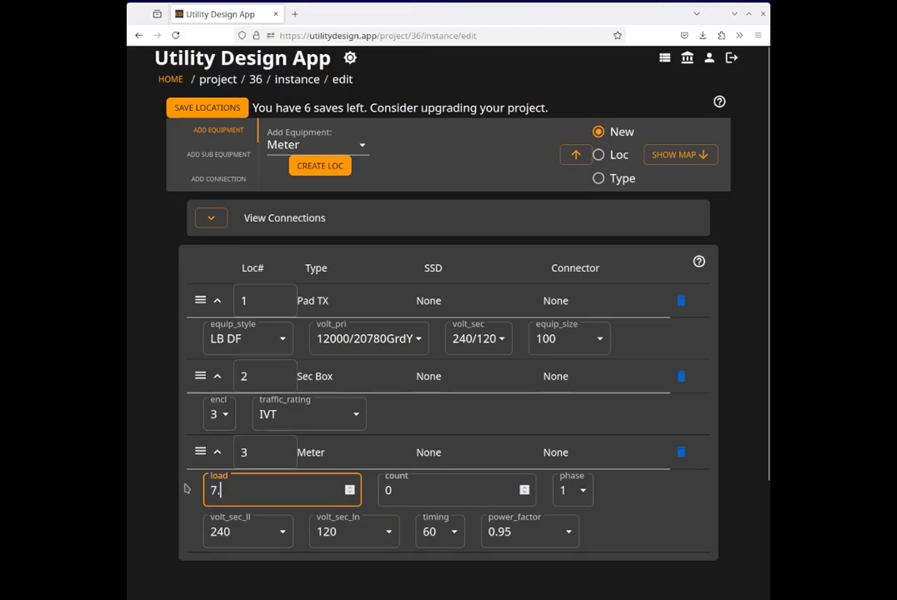
double_click(435, 495)
type("1")
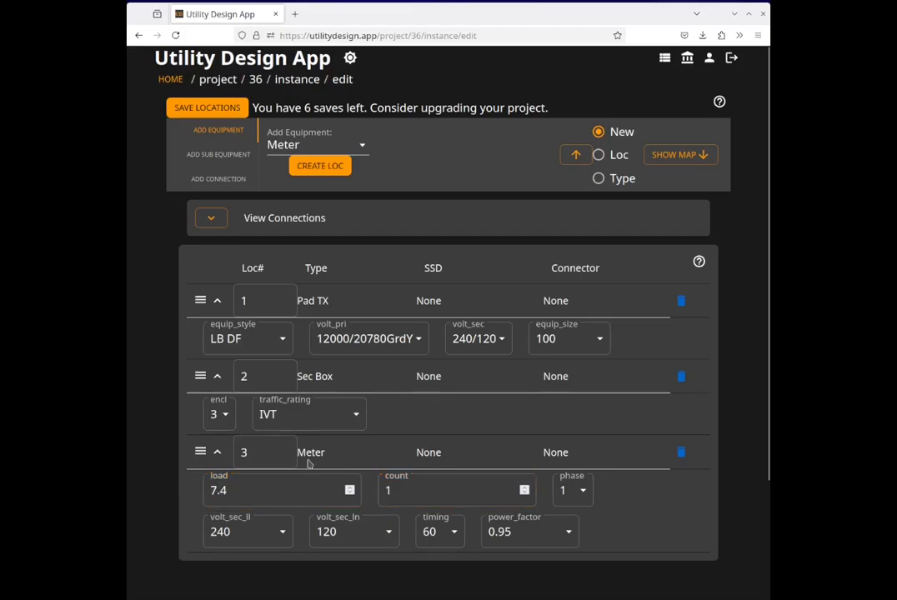
left_click(217, 452)
left_click(216, 376)
left_click(217, 302)
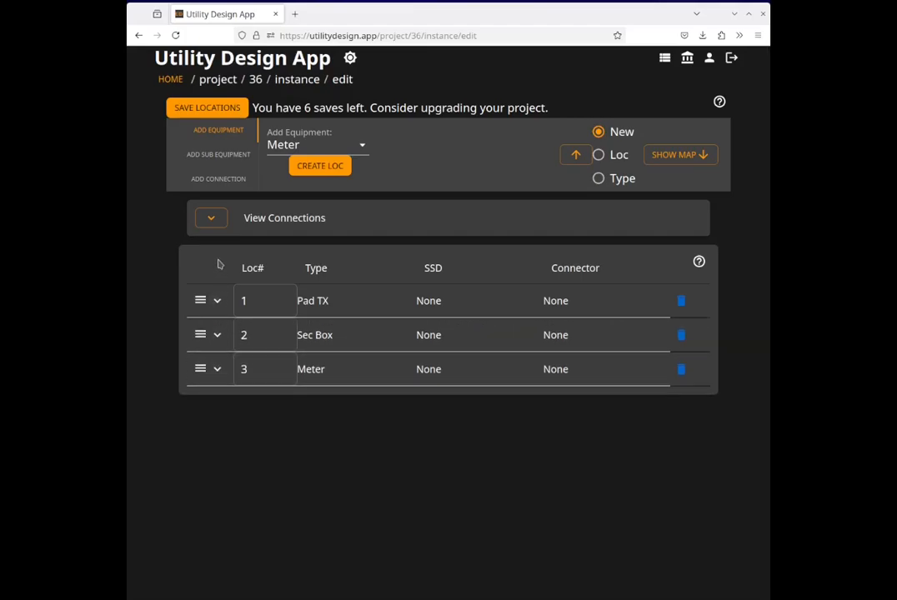
- Create a second Pad TX location and change its Loc# to 4Sad
left_click(315, 145)
left_click(269, 190)
left_click(319, 166)
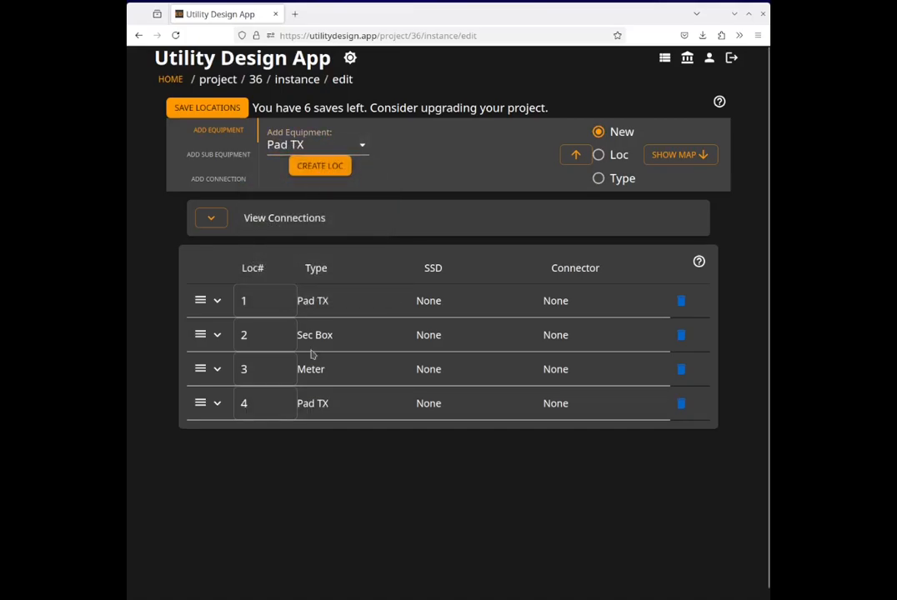
type("4")
- Create a connection with 1-Pad TX as the SSD and 2-Sec Box as the LSD
left_click(215, 178)
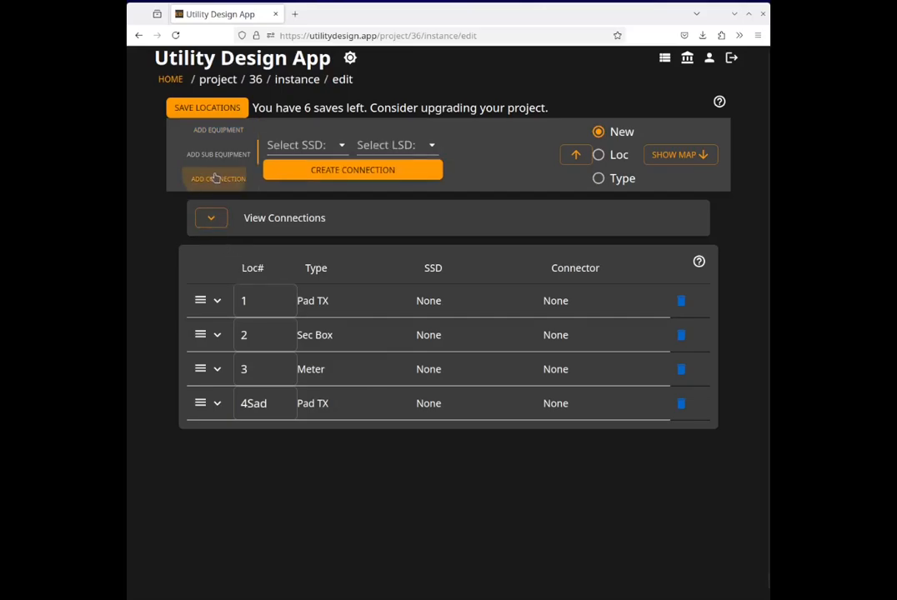
left_click(323, 147)
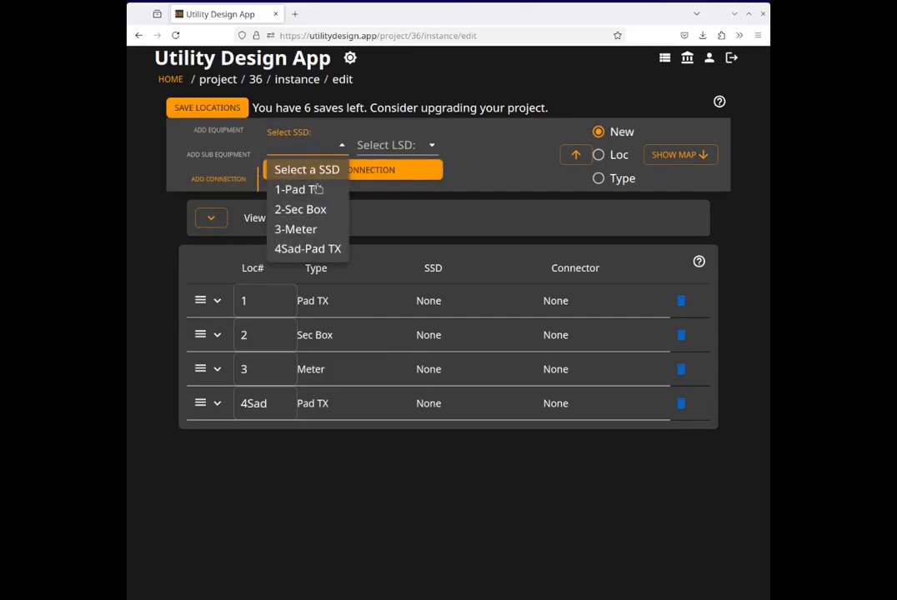
left_click(300, 190)
left_click(388, 145)
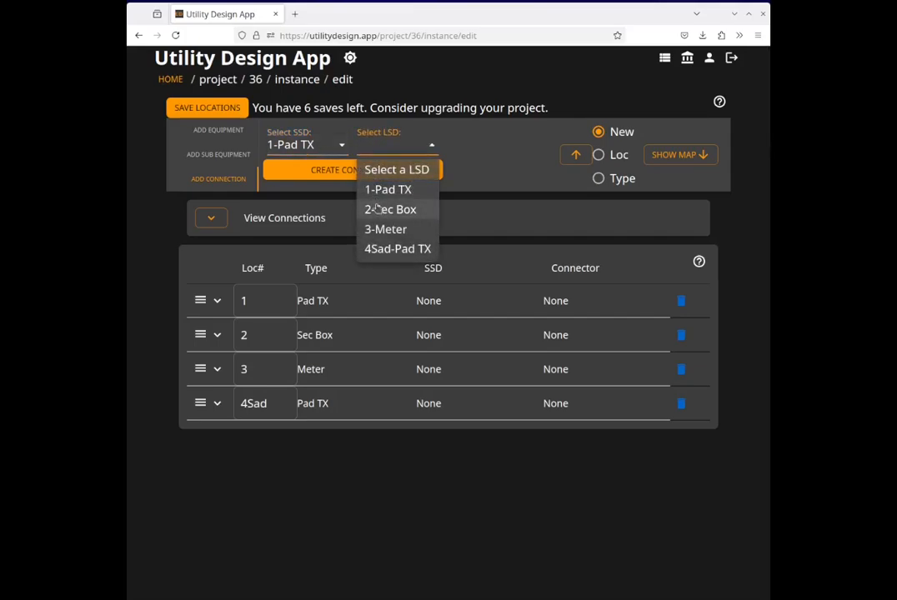
left_click(375, 209)
left_click(351, 172)
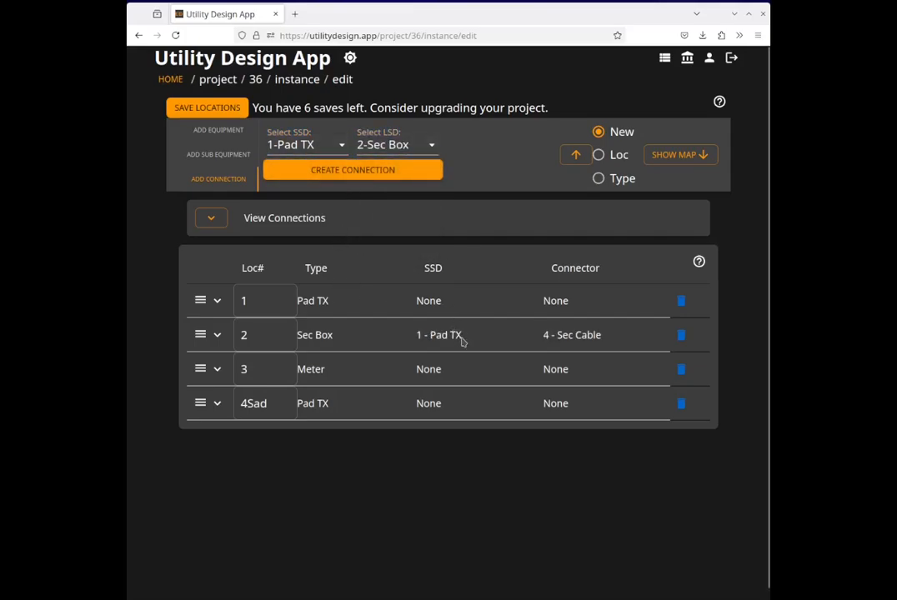
- Create a connection with 2-Sec Box as the SSD and 3-Meter as the LSD
left_click(310, 145)
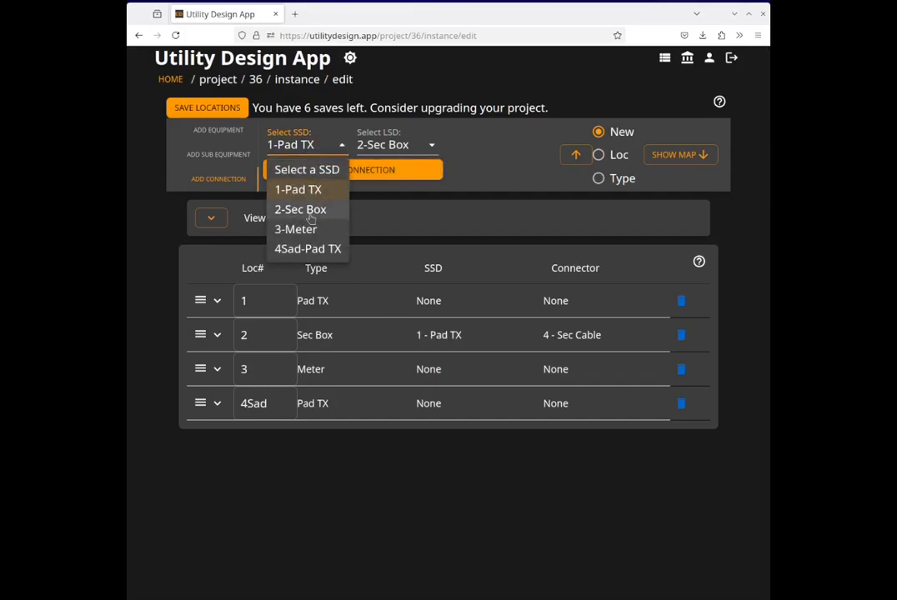
left_click(300, 208)
left_click(388, 145)
left_click(379, 228)
left_click(345, 177)
- Show the connections, set the Pad TX to Sec Box cable's cable_size to 4/0, and expand the second Sec Cable's details
left_click(211, 217)
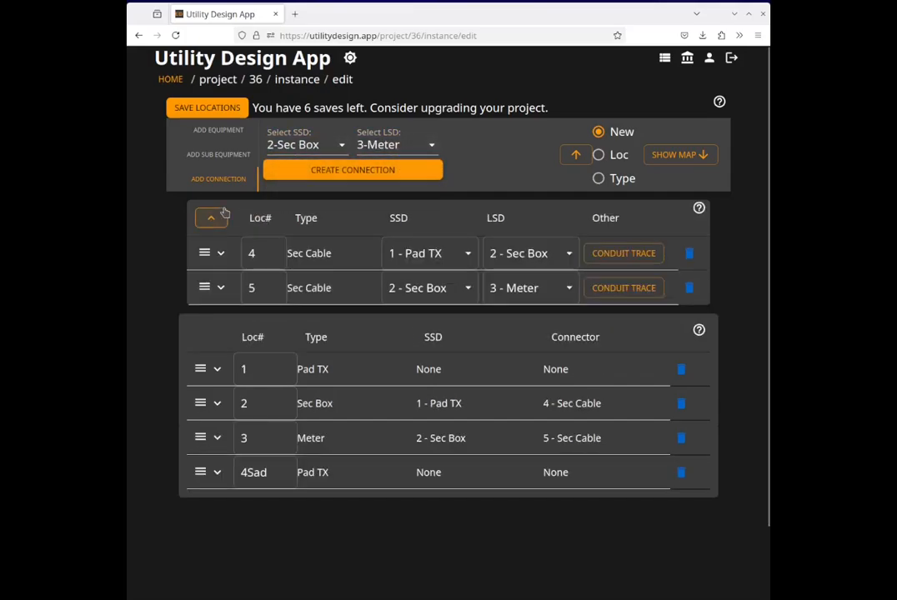
left_click(219, 252)
left_click(237, 330)
left_click(240, 378)
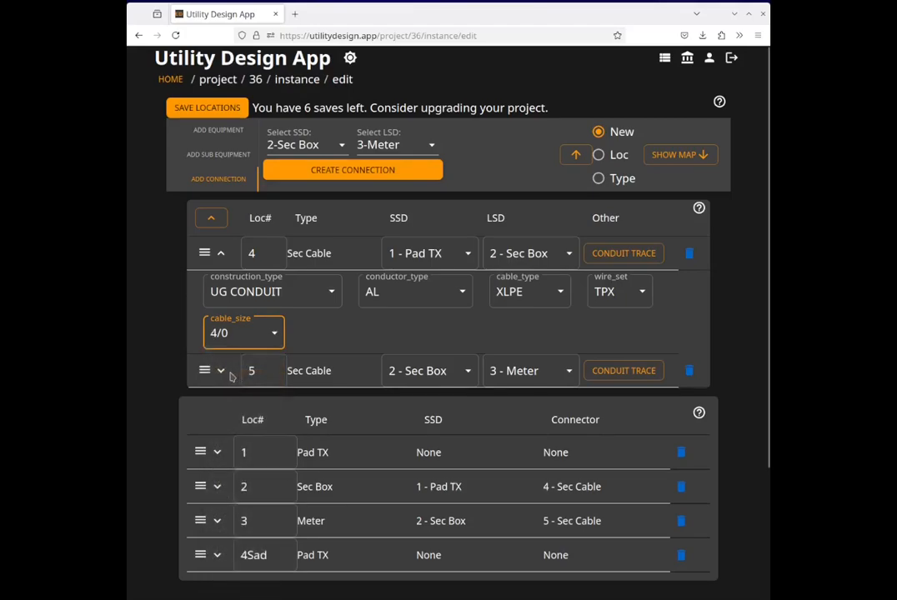
left_click(221, 370)
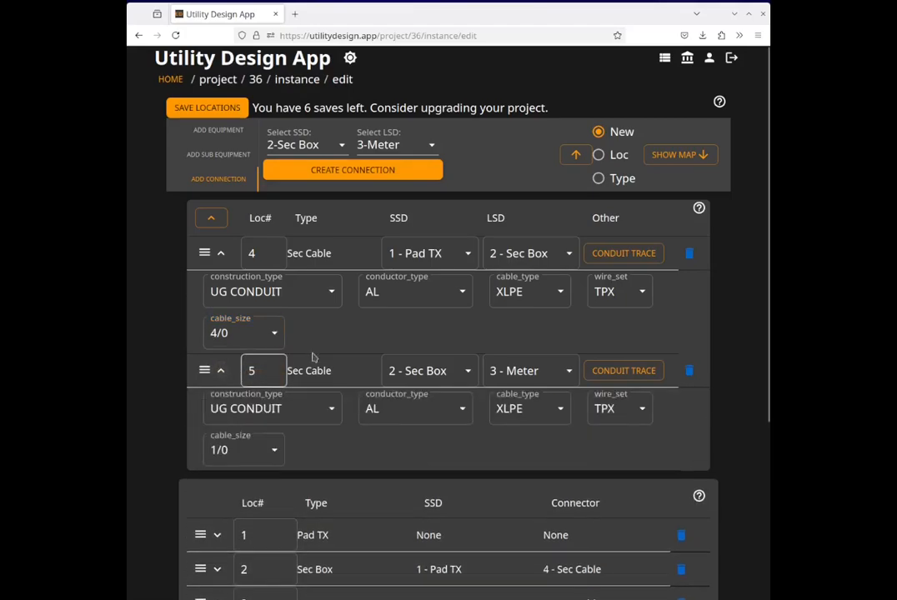
- Open the conduit trace of the Pad TX to Sec Box cable and set conduit_size 4, conduit_horz_rad 5 and conduit_vert_rad 3
left_click(623, 253)
left_click(280, 227)
left_click(259, 296)
left_click(463, 226)
left_click(442, 278)
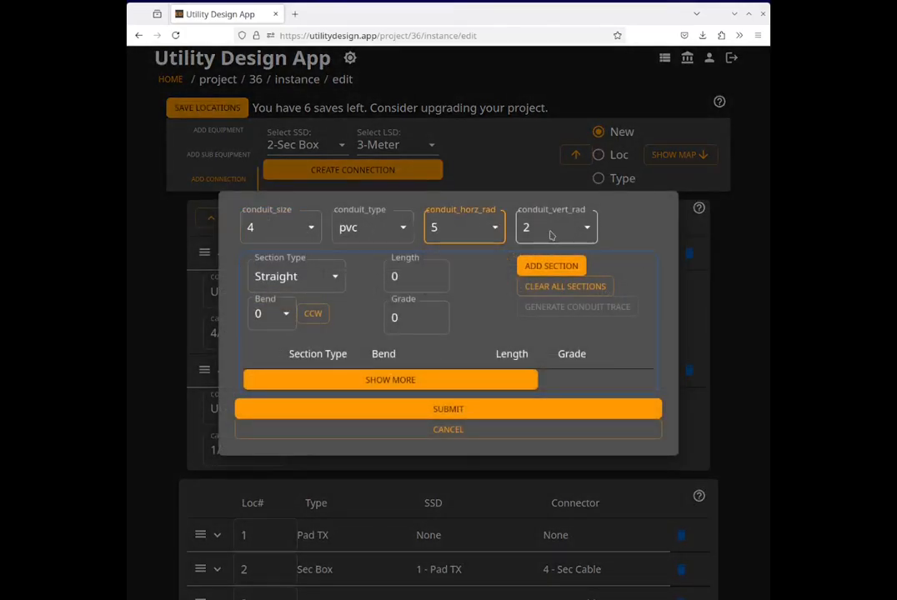
left_click(550, 235)
left_click(540, 258)
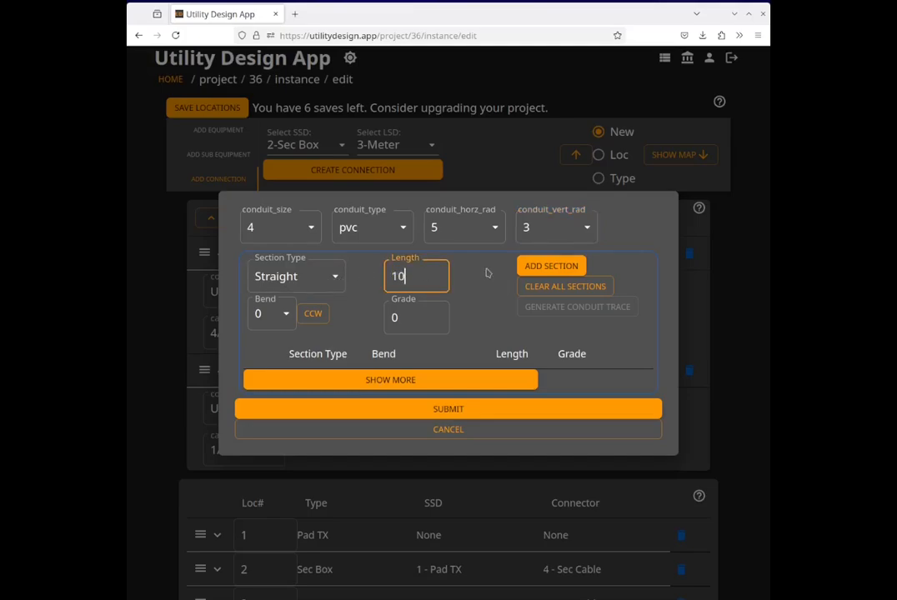
- Add a Straight section of length 10 and a 45-degree Horz. Bend section to the conduit trace
type("10")
left_click(551, 265)
left_click(326, 255)
left_click(291, 301)
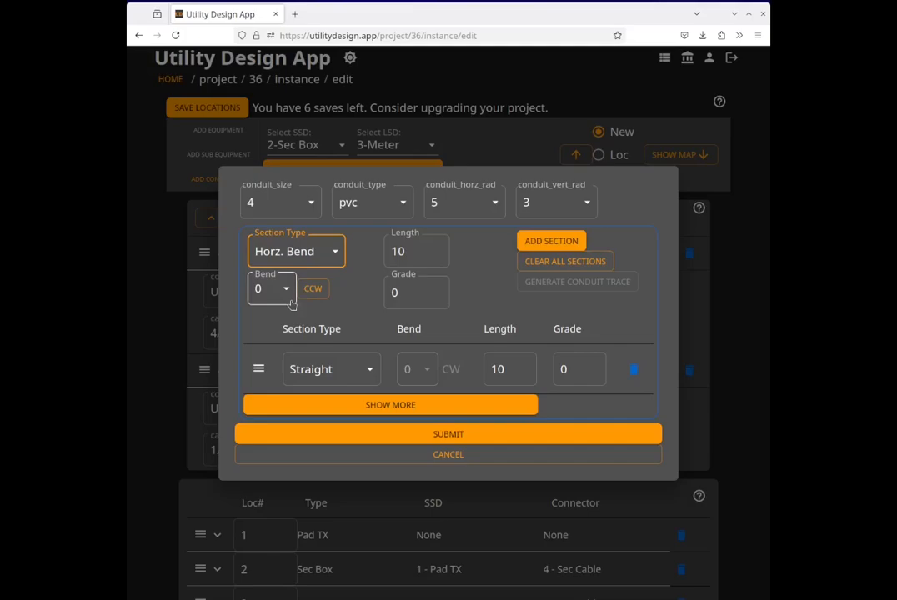
left_click(275, 290)
left_click(275, 358)
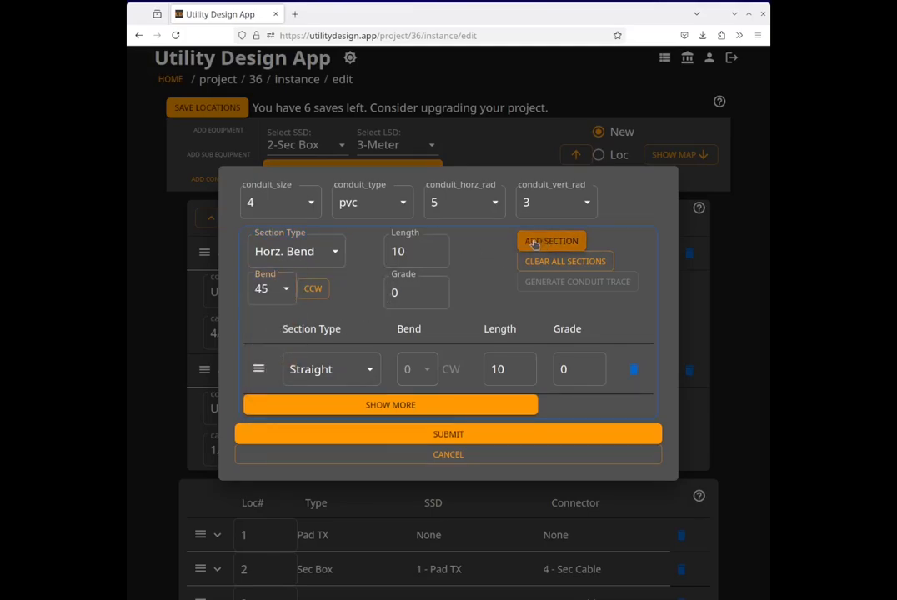
left_click(533, 242)
- Add a Straight section of length 50 after the horizontal bend in the conduit trace
left_click(296, 227)
left_click(287, 258)
left_click_drag(426, 224, 346, 231)
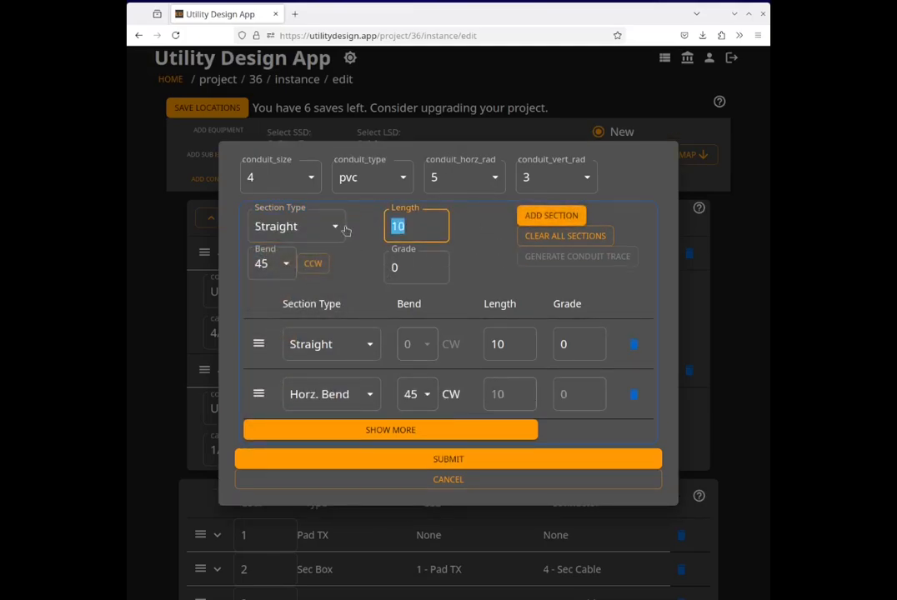
type("50")
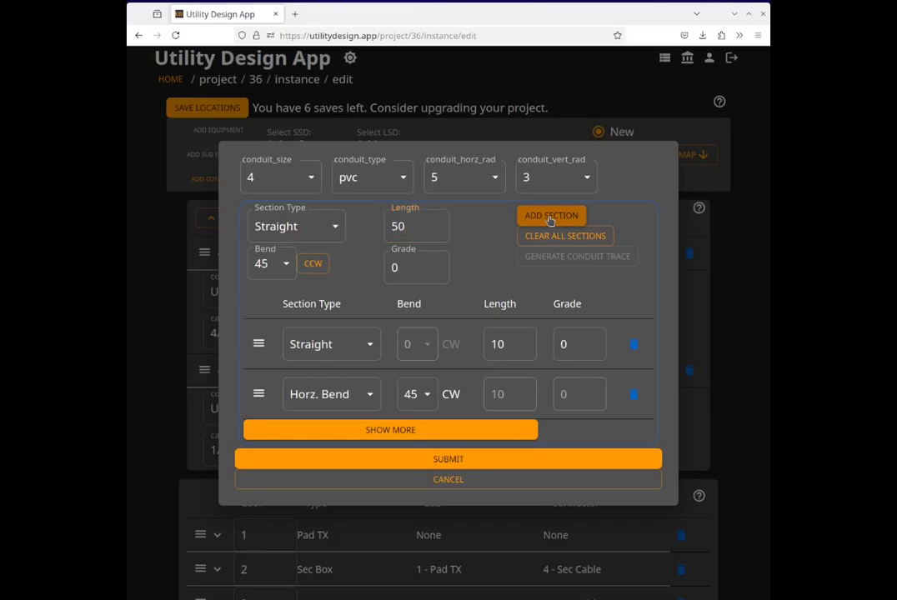
left_click(550, 216)
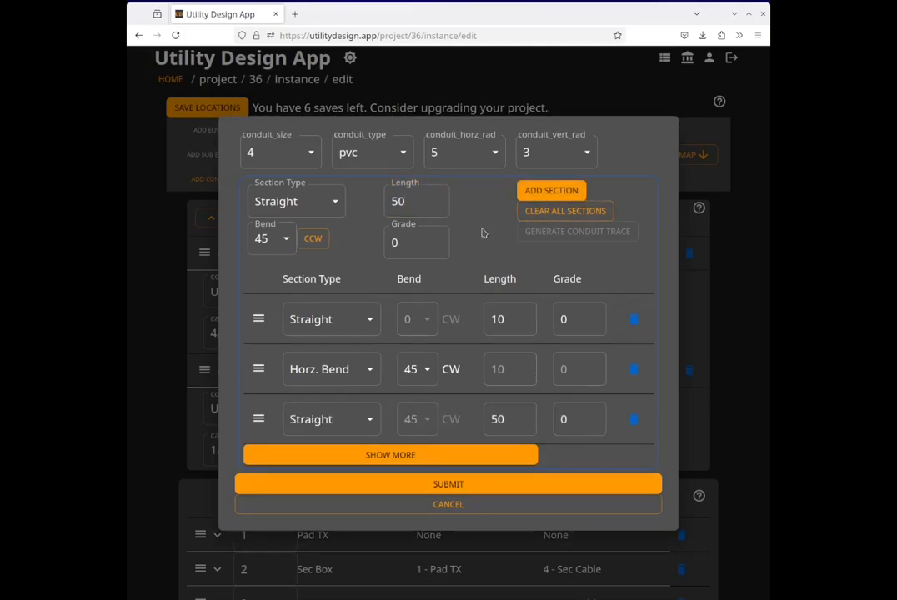
- Add a 90-degree Vert. Bend section and move it to the start of the conduit trace
left_click(325, 213)
left_click(290, 268)
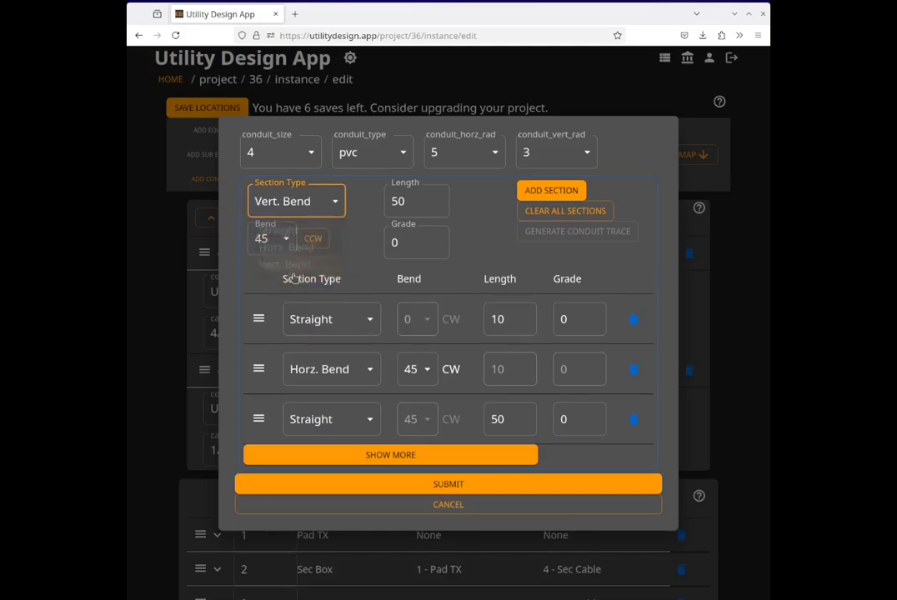
left_click(275, 238)
left_click(260, 286)
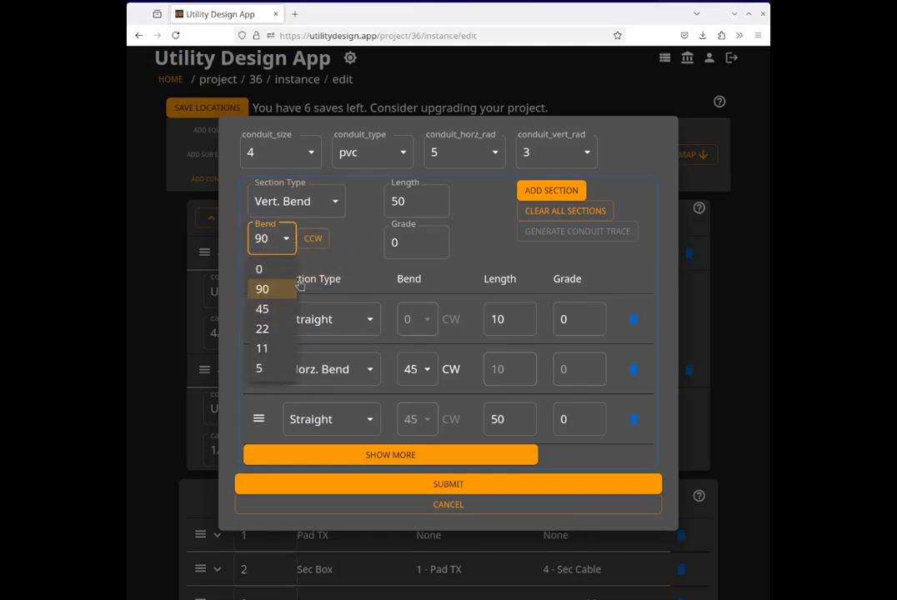
left_click(550, 190)
left_click_drag(269, 345, 263, 289)
- Add another 45-degree Horz. Bend section after the 50-length straight section
left_click(296, 176)
left_click(292, 226)
left_click(273, 213)
left_click(265, 284)
left_click(551, 165)
- Add the remaining sections, starting with a Straight one, and submit the Pad TX to Sec Box conduit trace
left_click(297, 152)
left_click(291, 182)
left_click_drag(407, 153, 348, 158)
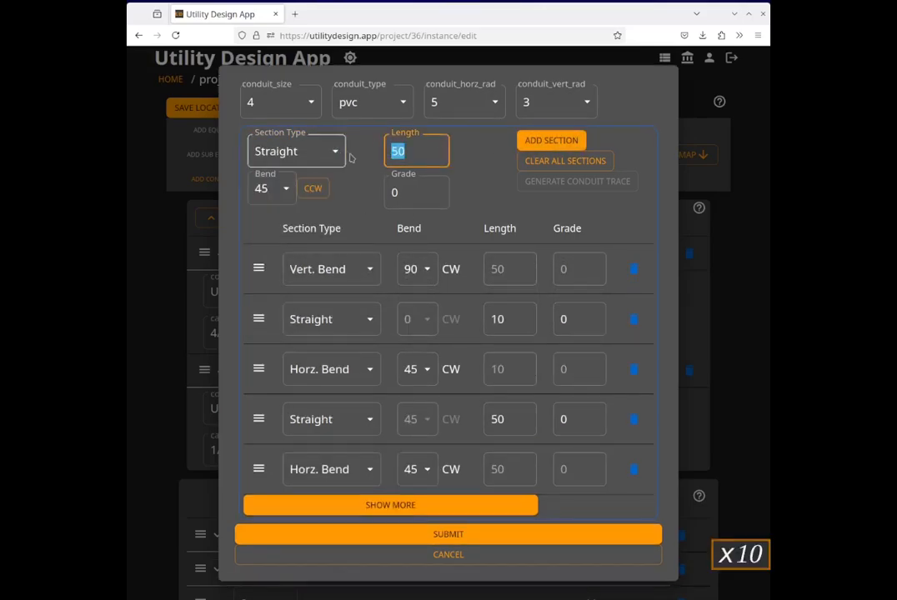
left_click(277, 236)
left_click(367, 540)
- Open the Sec Box to Meter cable's conduit trace, add sections, and define the first as a 90-degree Vert. Bend and the second as Straight, length 10
left_click(625, 370)
left_click(559, 224)
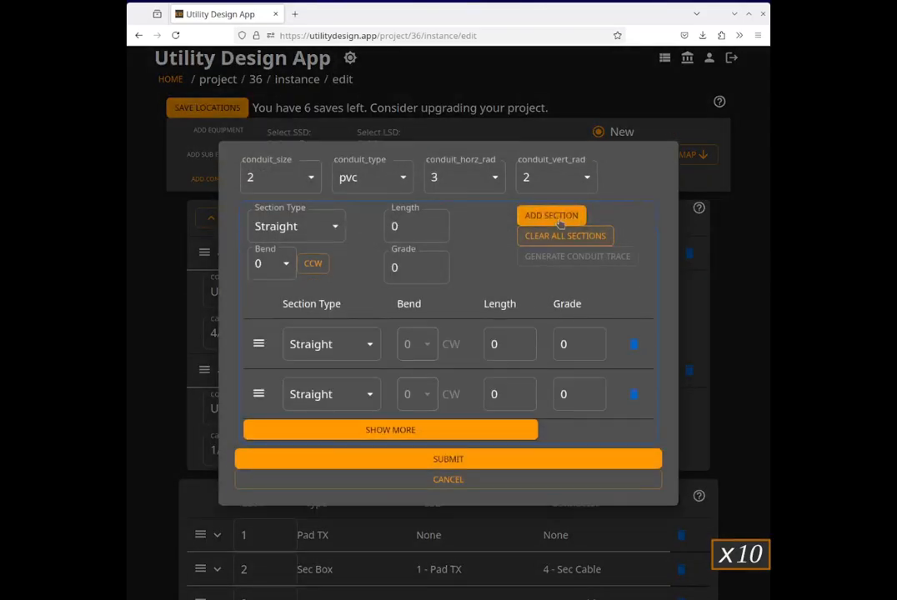
left_click(340, 267)
left_click(330, 335)
type("10")
- Define the third section as a 45-degree Horz. Bend and the fourth as Straight with length 75
left_click(345, 433)
left_click(331, 366)
left_click(417, 366)
left_click(503, 416)
type("75")
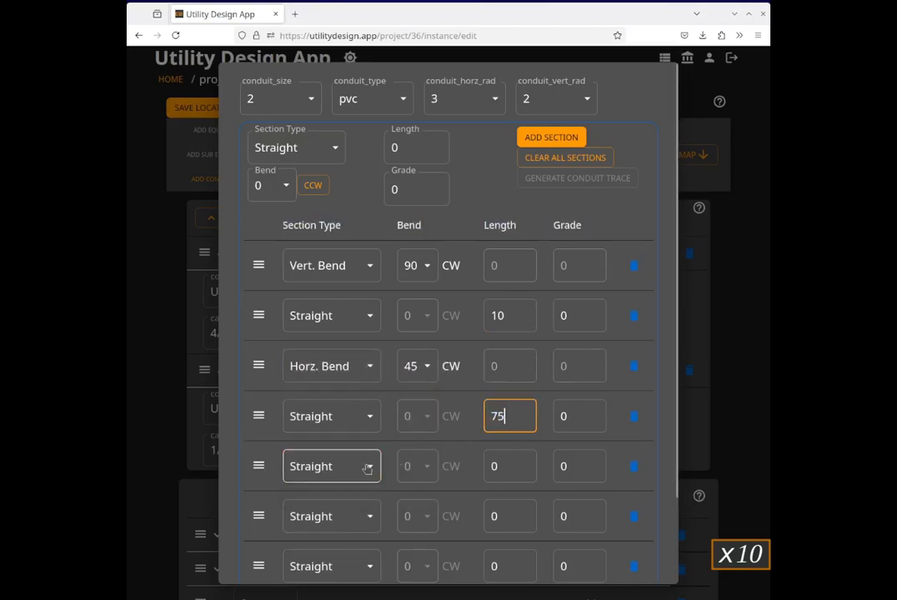
- Define the remaining sections, entering length 10 for the straight one, and submit the Sec Box to Meter conduit trace
left_click(368, 468)
left_click(510, 422)
type("10")
left_click(415, 473)
left_click(410, 499)
left_click(466, 537)
left_click(221, 253)
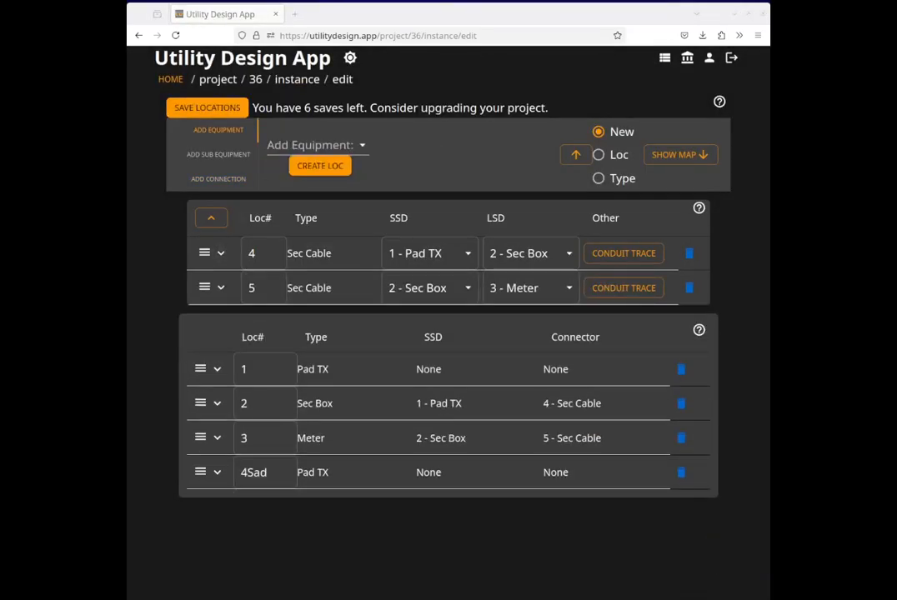
- Create a Pole location from the equipment types
left_click(294, 146)
left_click(262, 289)
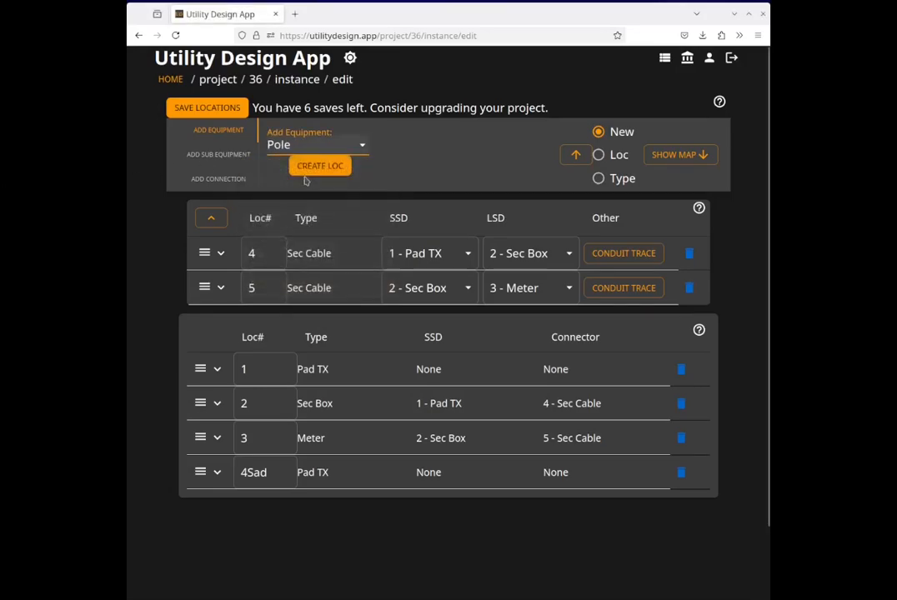
left_click(306, 166)
- Create a Pole Pri sub equipment location on the 6-Pole base
left_click(218, 154)
left_click(300, 145)
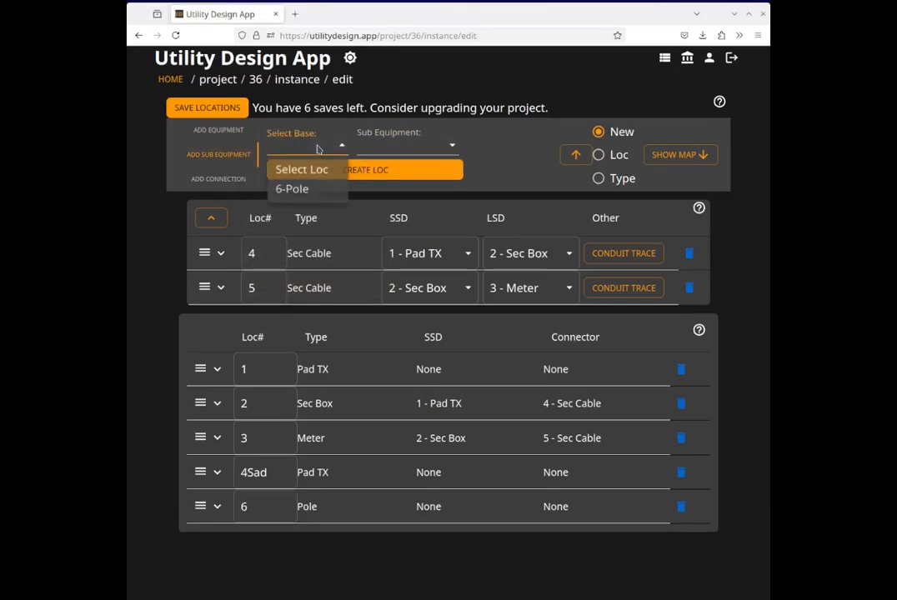
left_click(303, 191)
left_click(404, 145)
left_click(373, 230)
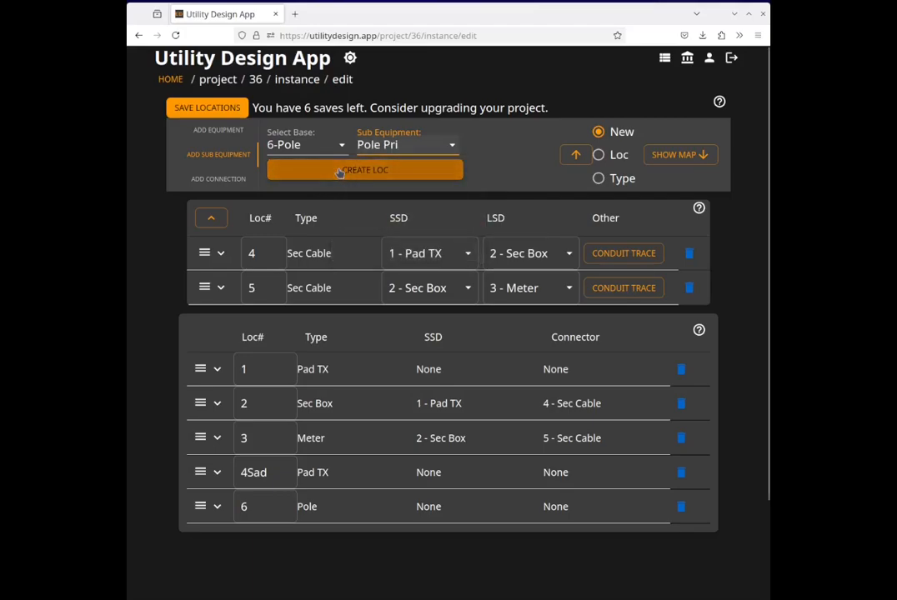
left_click(353, 170)
- Expand the Pole's details and set depth_ft to 6, grade to 3 and size to 45, leaving the Pole Pri details collapsed
scroll(264, 402, "down", 2)
left_click(222, 470)
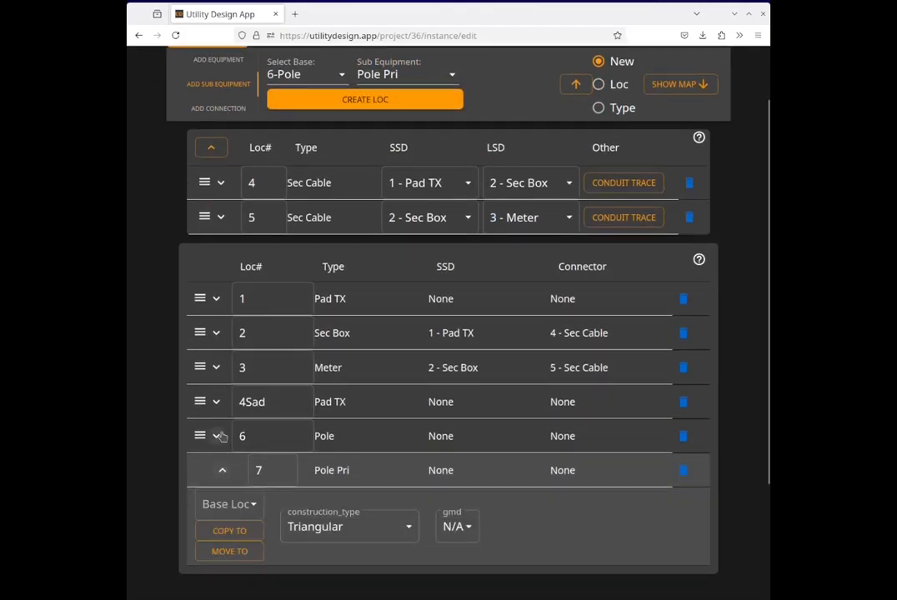
left_click(216, 435)
double_click(347, 475)
type("6")
left_click(277, 474)
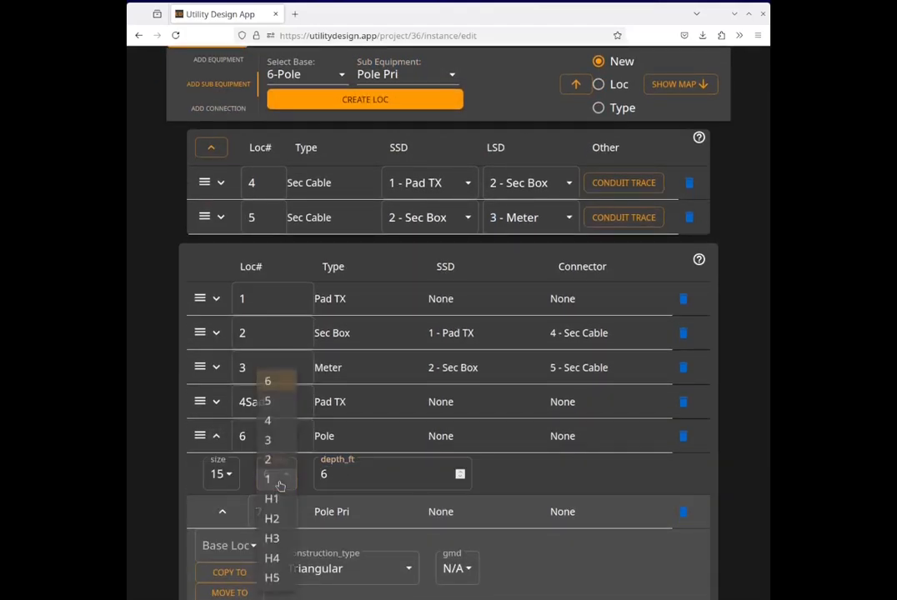
left_click(266, 438)
left_click(220, 474)
left_click(218, 362)
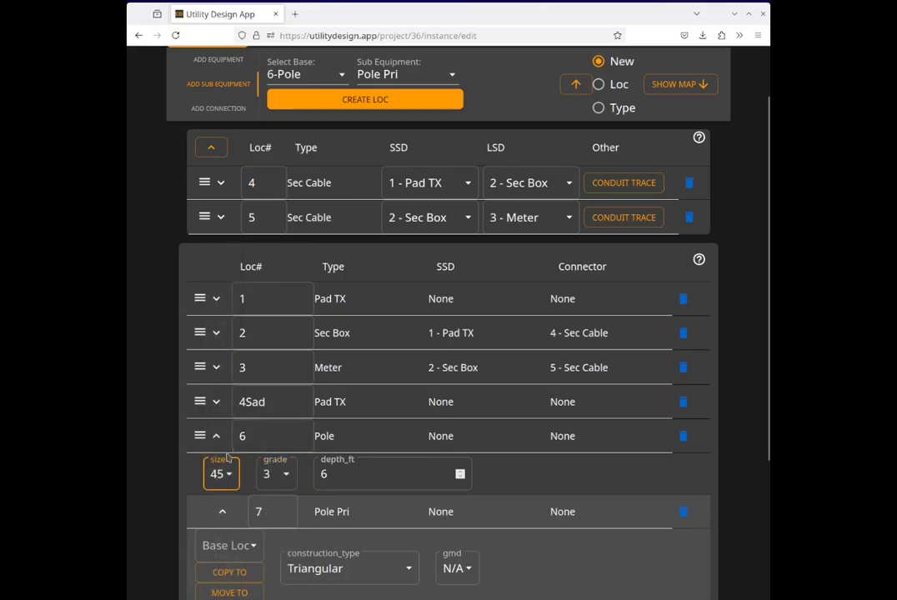
left_click(222, 512)
- Create a second Pole location from the equipment types
scroll(229, 291, "up", 2)
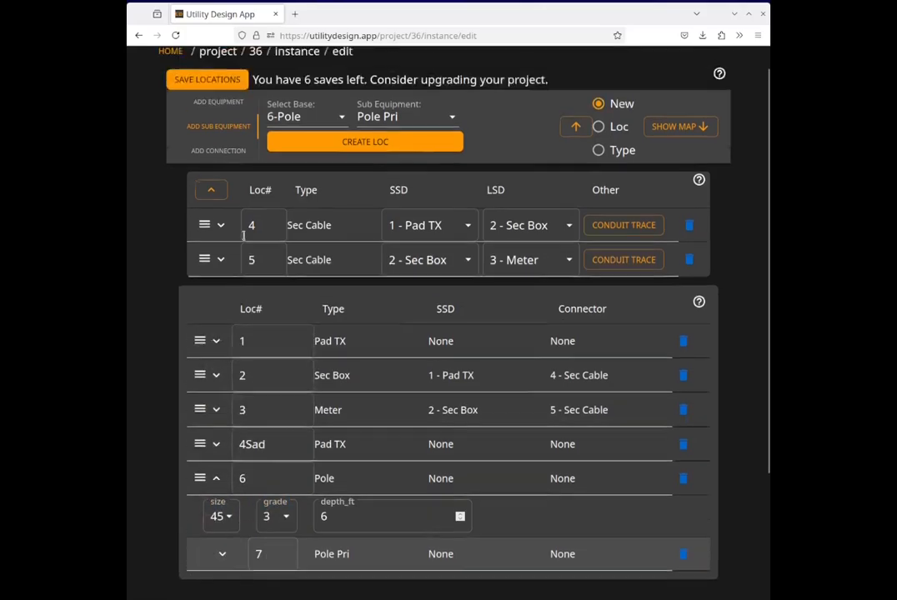
left_click(218, 130)
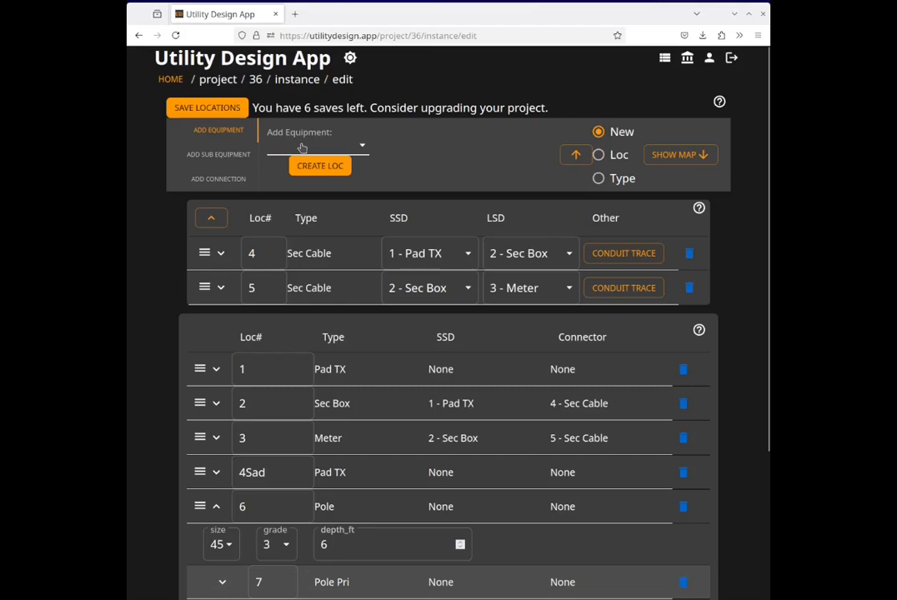
left_click(301, 147)
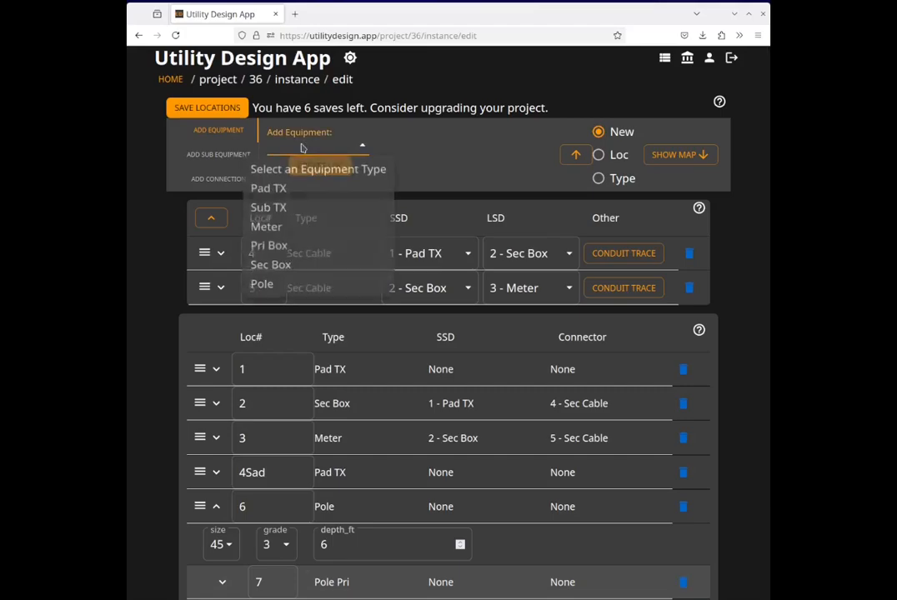
left_click(277, 289)
left_click(315, 173)
- Create a Pole Pri sub equipment location on the 8-Pole base
left_click(220, 155)
left_click(309, 150)
left_click(295, 206)
left_click(369, 153)
left_click(360, 229)
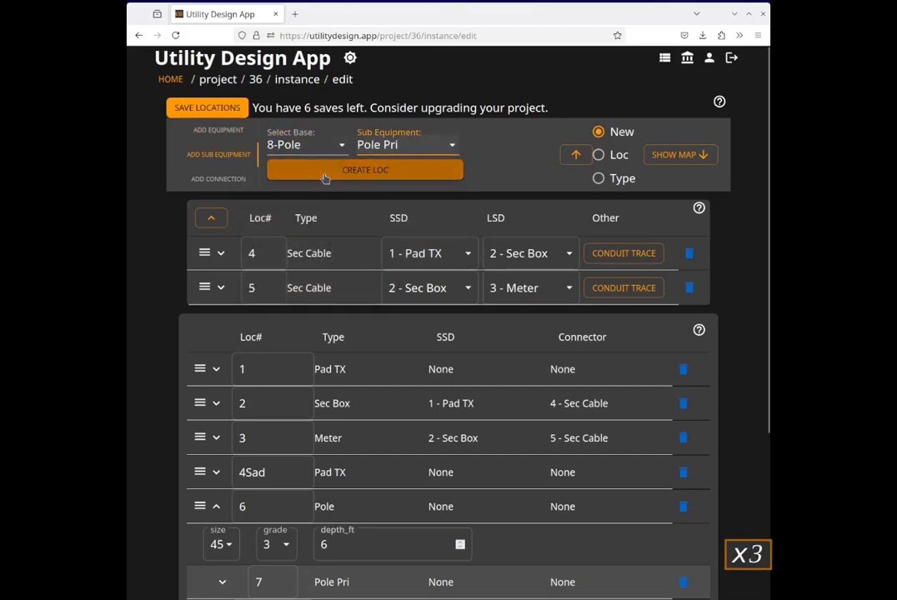
left_click(325, 177)
- Expand Pole 8's details and set depth_ft to 7, grade to 2 and size to 55
scroll(211, 367, "down", 4)
left_click(222, 359)
left_click(222, 359)
left_click(220, 359)
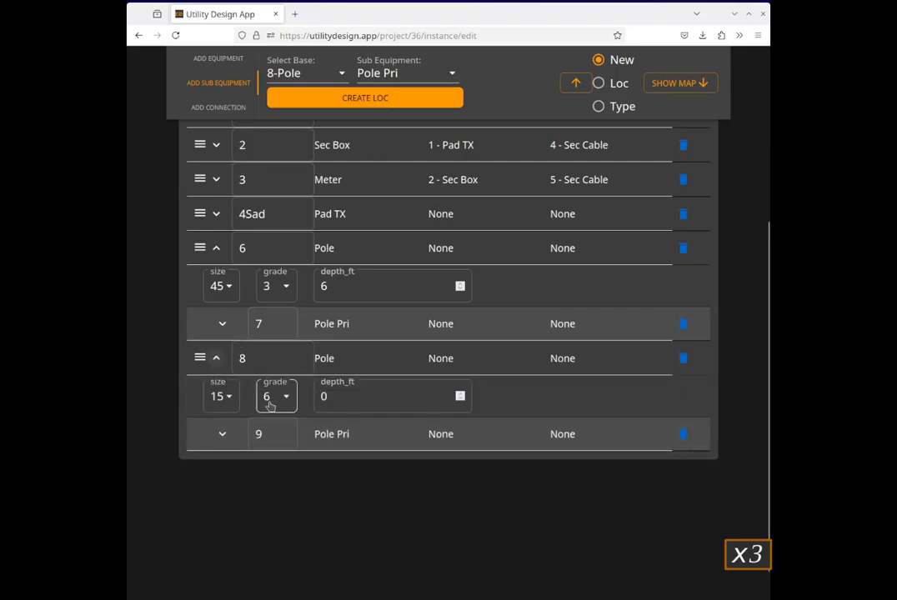
left_click_drag(333, 398, 314, 400)
type("7")
left_click(274, 402)
left_click(270, 463)
left_click(223, 401)
left_click(223, 401)
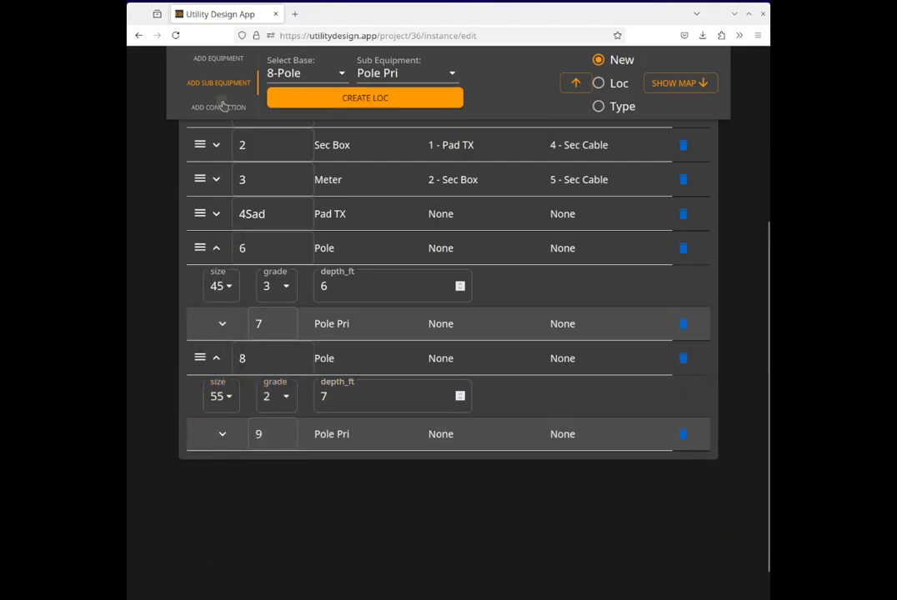
- Create a connection with 7-Pole Pri as the SSD and 9-Pole Pri as the LSD
left_click(222, 105)
left_click(296, 74)
left_click(314, 216)
left_click(384, 75)
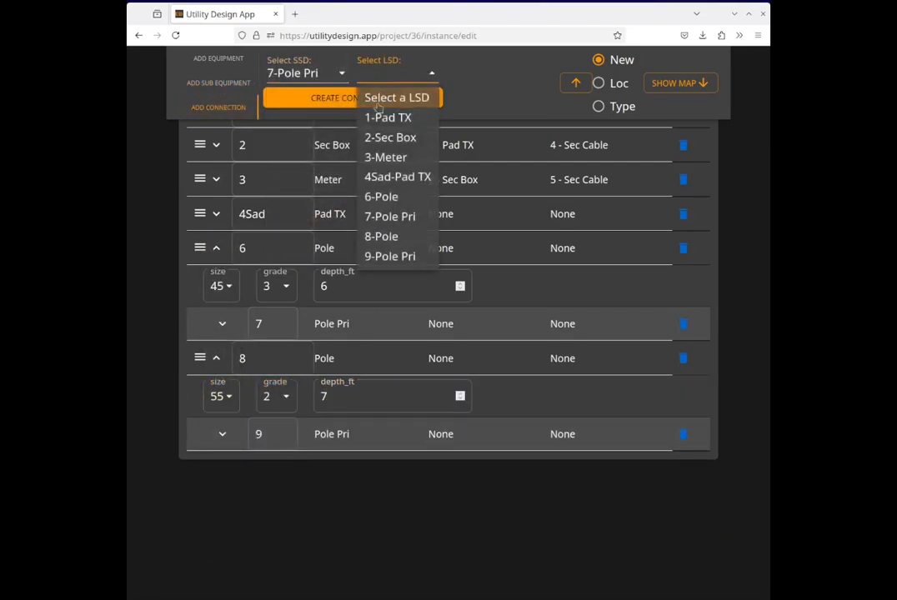
left_click(385, 257)
left_click(342, 100)
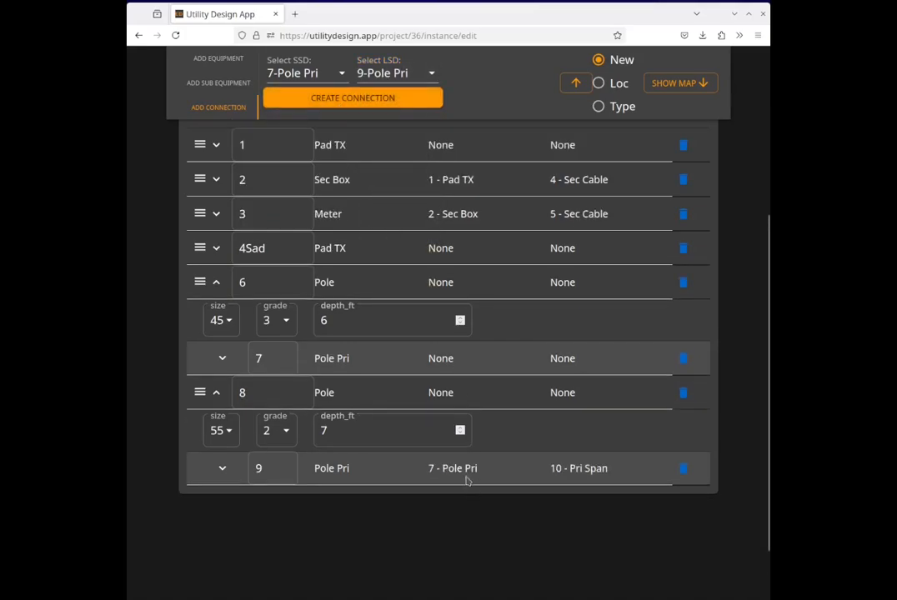
- Set the Pri Span's conductor_type to CU, cable_size to 1/0 and wire_set to 3, choose its voltage rating, and collapse its details
left_click(220, 275)
left_click(374, 312)
left_click(254, 312)
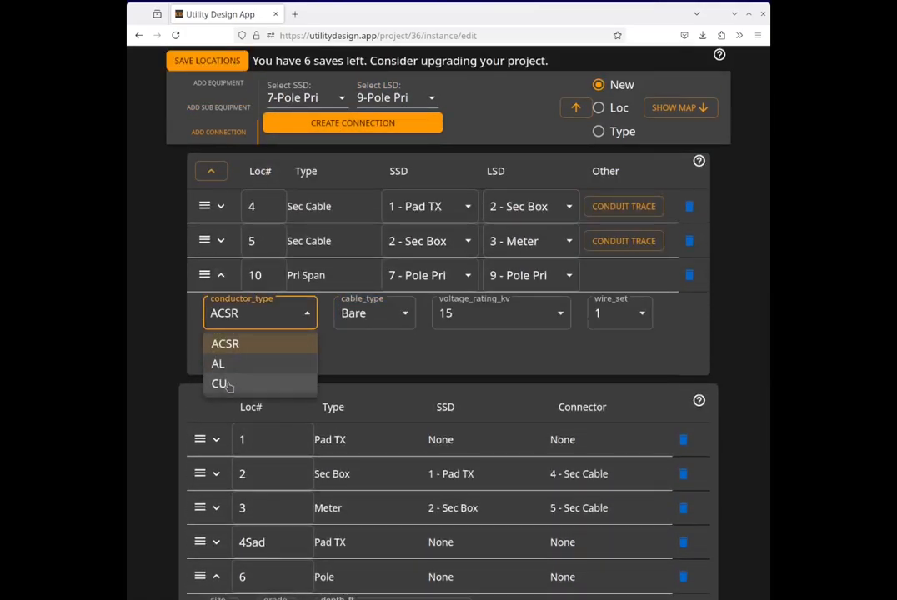
left_click(228, 386)
left_click(242, 354)
left_click(226, 420)
left_click(619, 313)
left_click(598, 383)
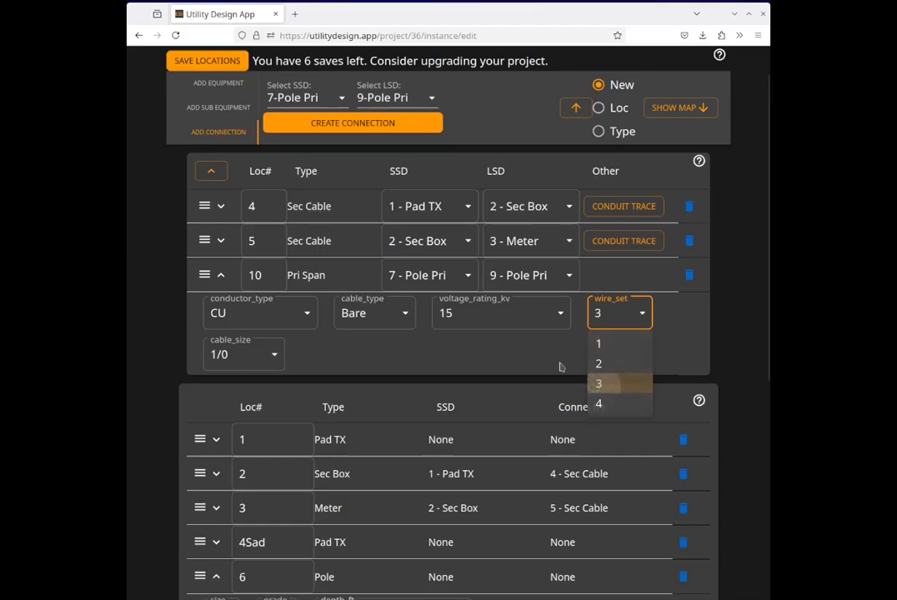
left_click(501, 314)
left_click(455, 363)
left_click(220, 275)
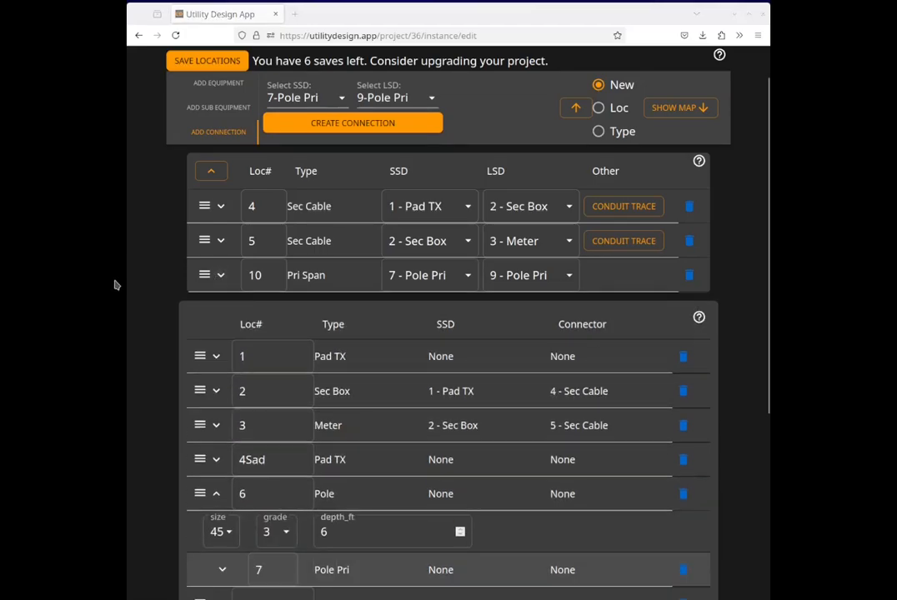
- Show the project map and center it on the site by entering its street address
left_click(684, 155)
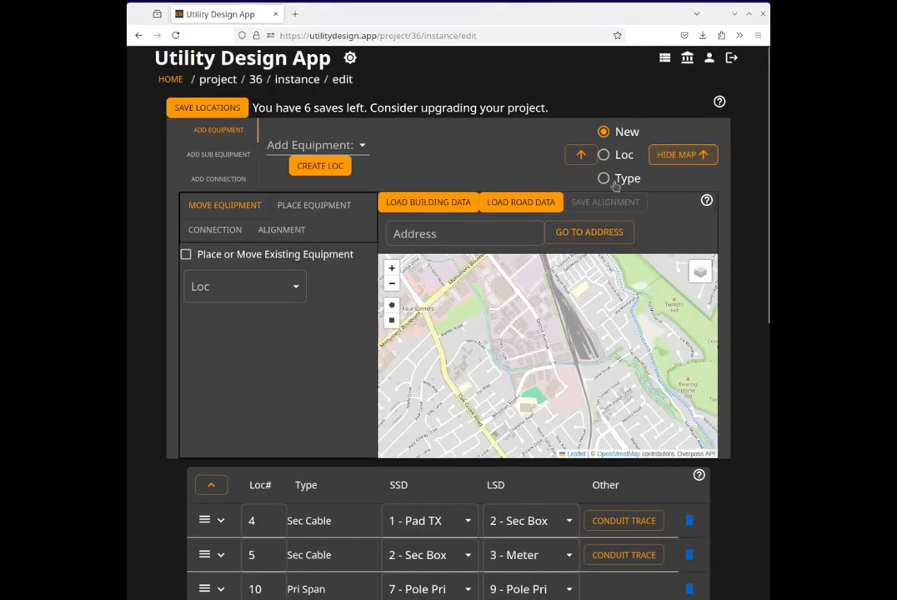
scroll(252, 540, "down", 5)
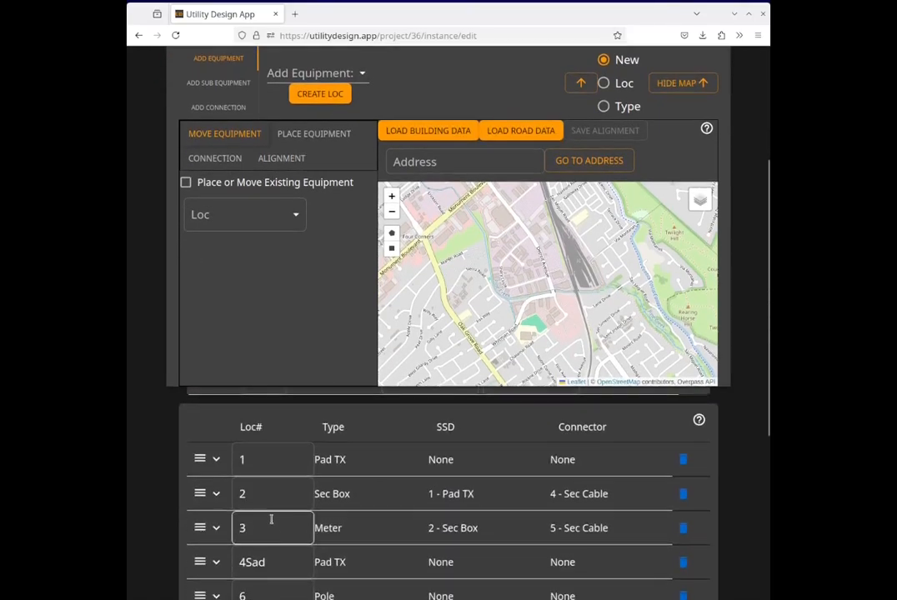
scroll(271, 512, "down", 3)
scroll(271, 511, "up", 8)
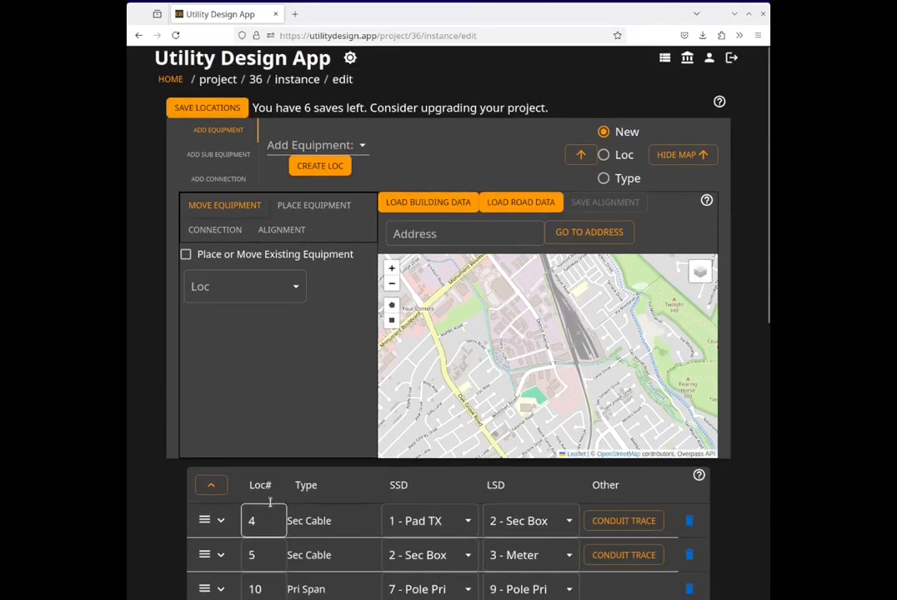
left_click(446, 226)
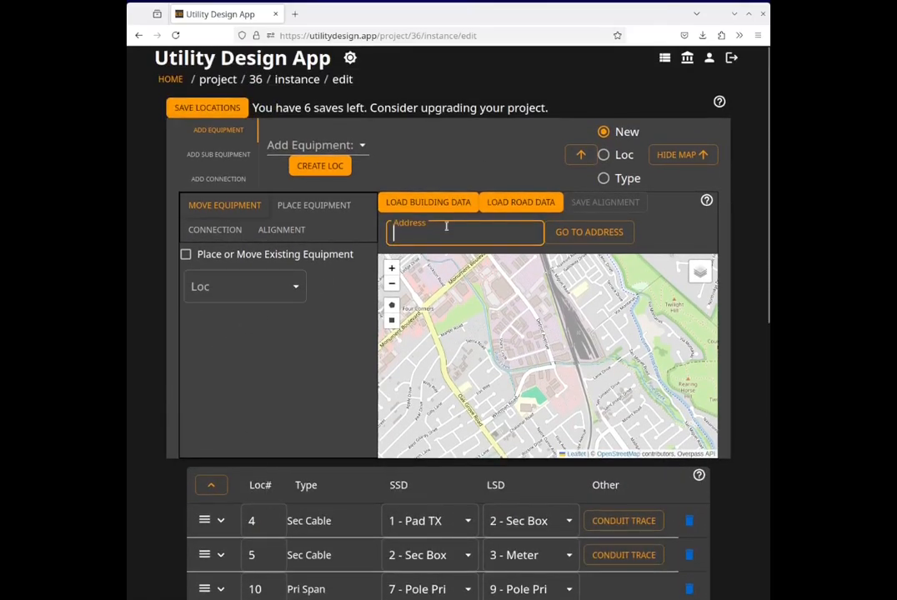
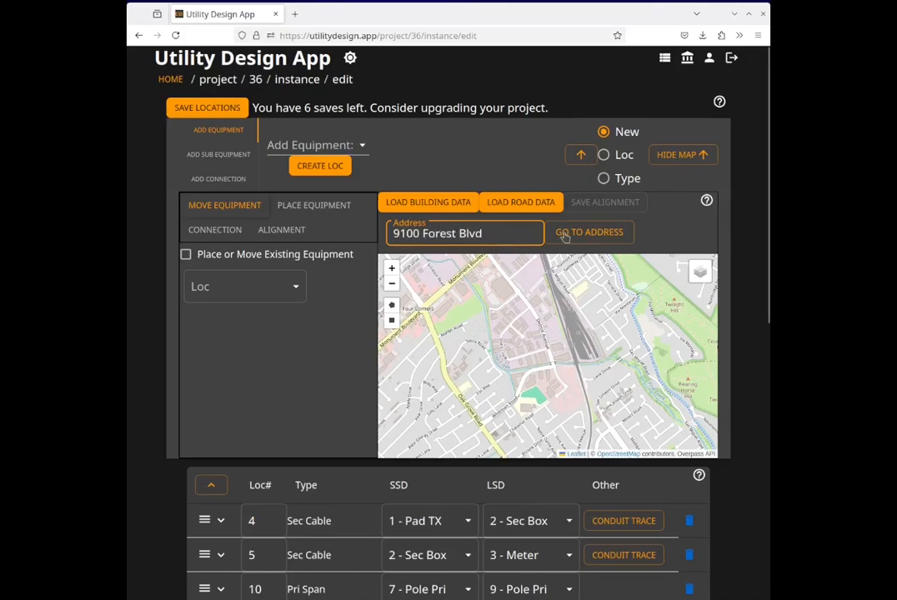
left_click(563, 236)
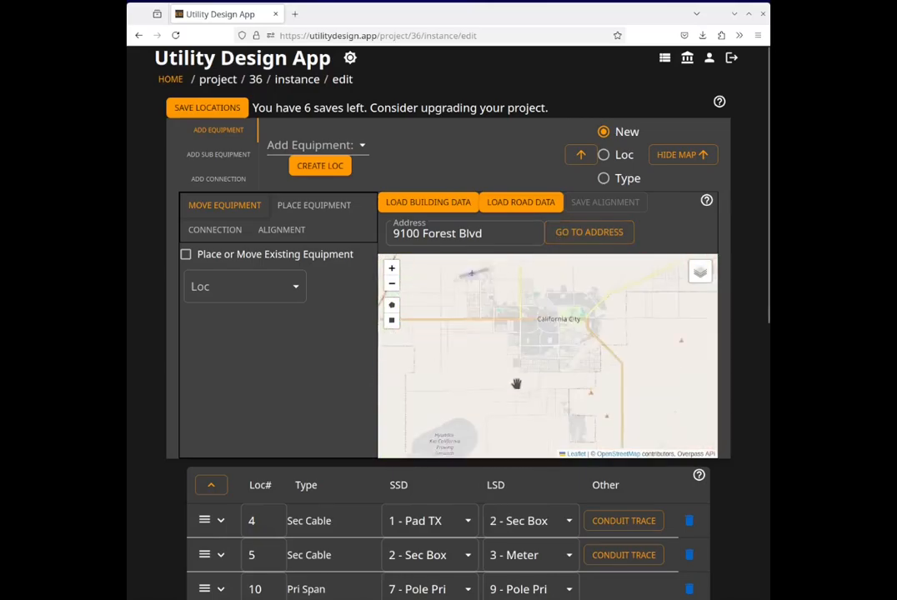
- Enable placing existing equipment and place Pad TX 1 and Sec Box 2 on the map beside 81st Street, south of Forest Boulevard
left_click_drag(485, 365, 536, 374)
scroll(496, 342, "up", 3)
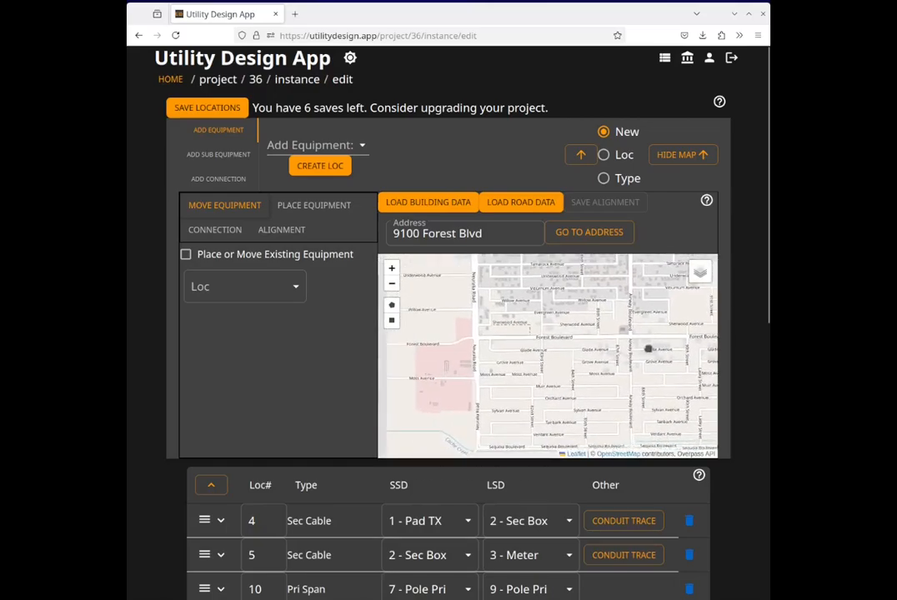
left_click(392, 269)
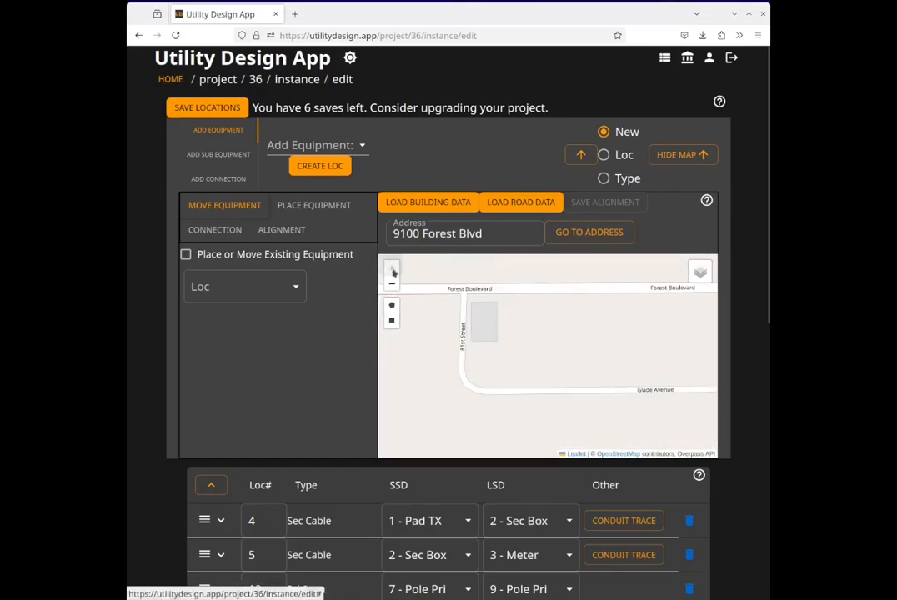
left_click_drag(479, 310, 525, 327)
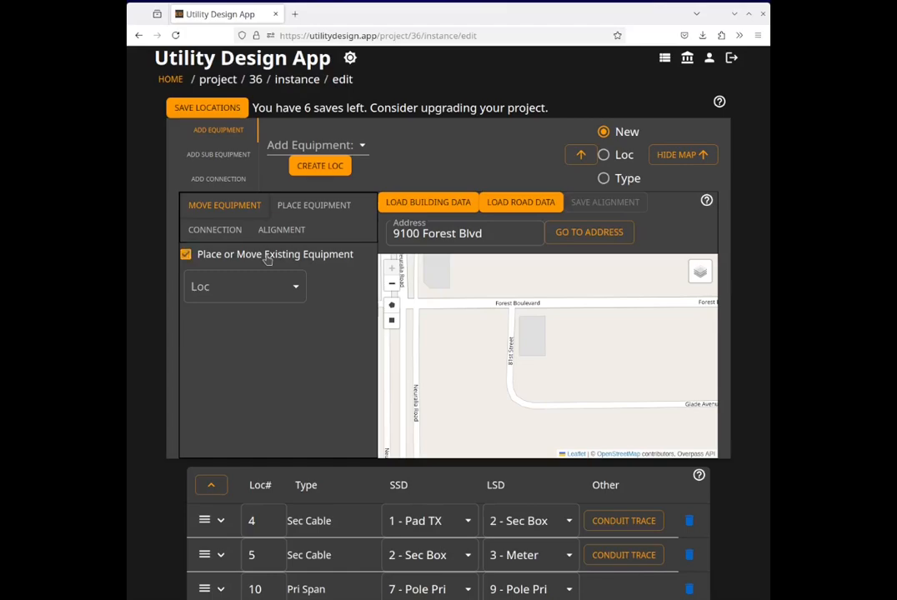
left_click(247, 287)
left_click(218, 336)
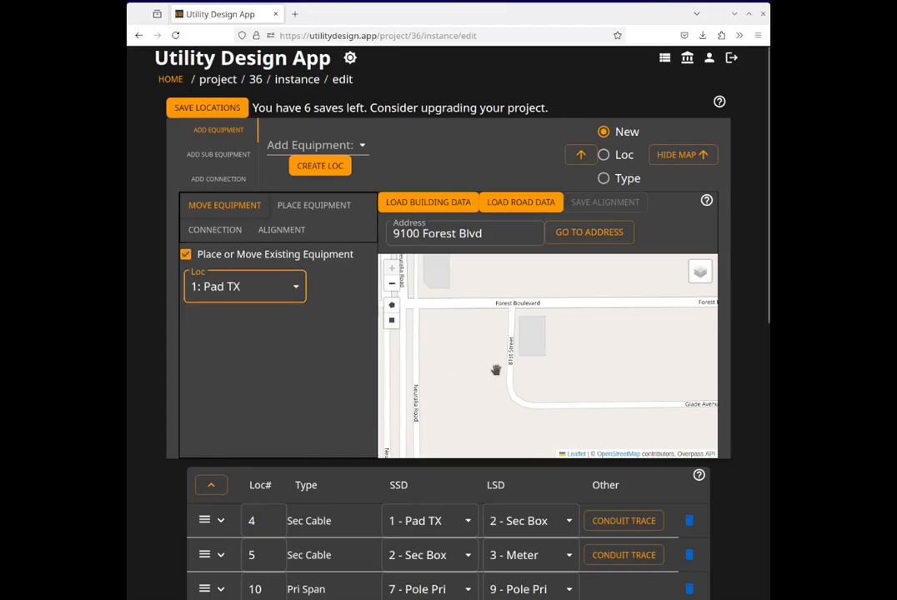
left_click(248, 288)
left_click(218, 356)
- Place Meter 3 on the map southeast of the Sec Box and Pad TX 4Sad north of Pad TX 1
left_click(249, 288)
left_click(219, 375)
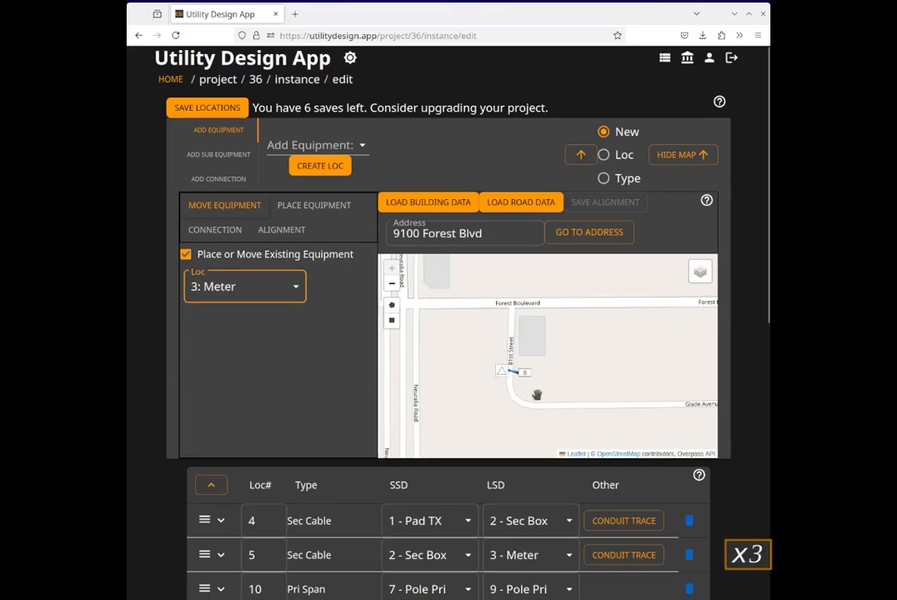
left_click(537, 395)
left_click(246, 287)
left_click(219, 396)
- Place Poles 6 and 8 along Forest Boulevard, with Pole 8 at the 81st Street intersection and Pole 6 to its west
left_click(247, 287)
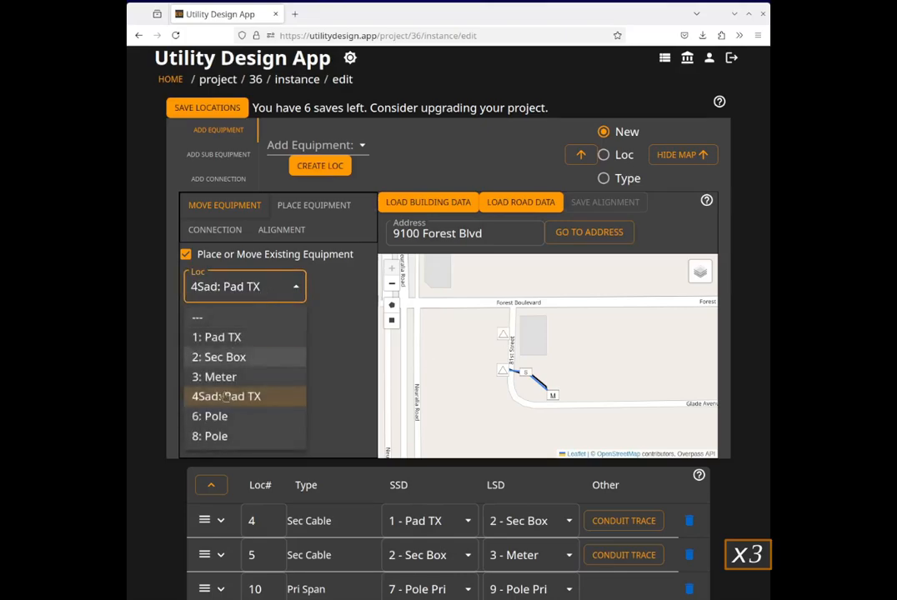
left_click(210, 415)
left_click(455, 294)
left_click(246, 288)
left_click(210, 436)
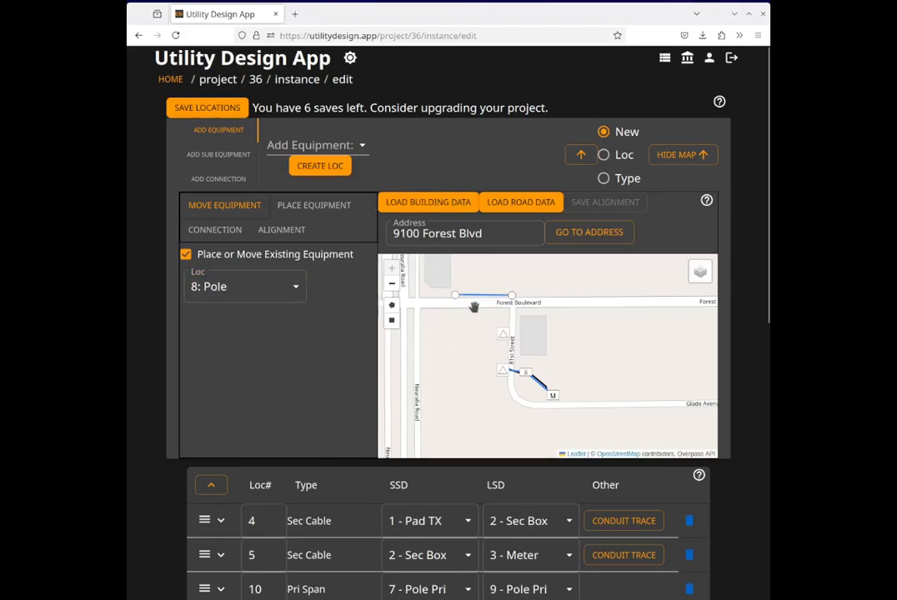
- Toggle the visibility of the map's Connections and Equipment layers
mouse_move(699, 275)
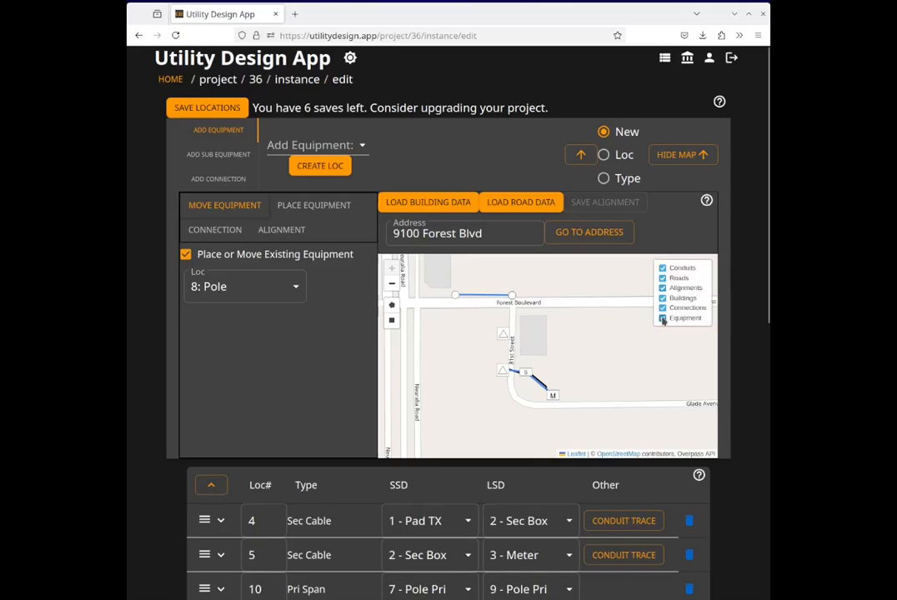
left_click(662, 308)
left_click(662, 318)
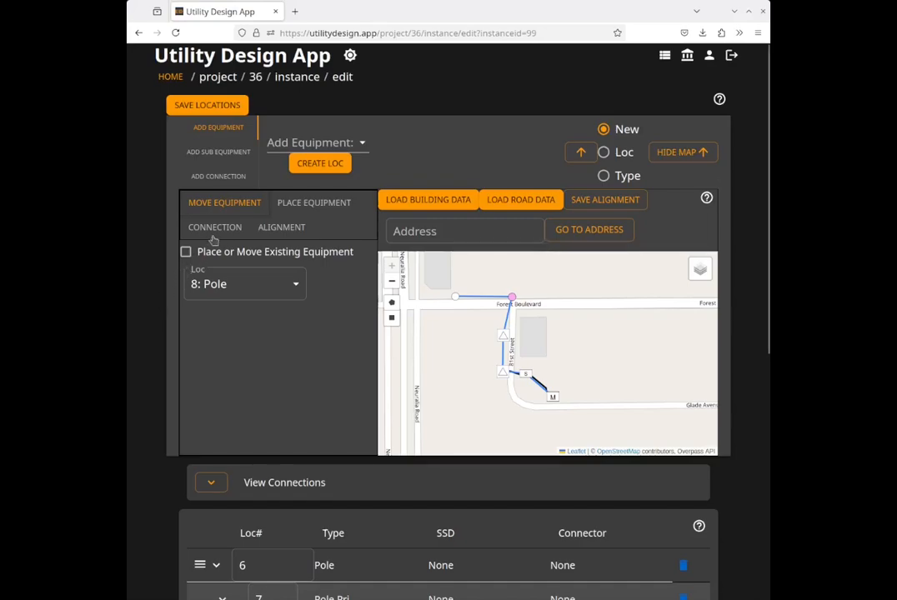
- Examine the connection details of the pole span, the pole-to-Pad TX cable and the cable between the two Pad TXs
left_click(194, 231)
left_click(476, 298)
left_click(509, 321)
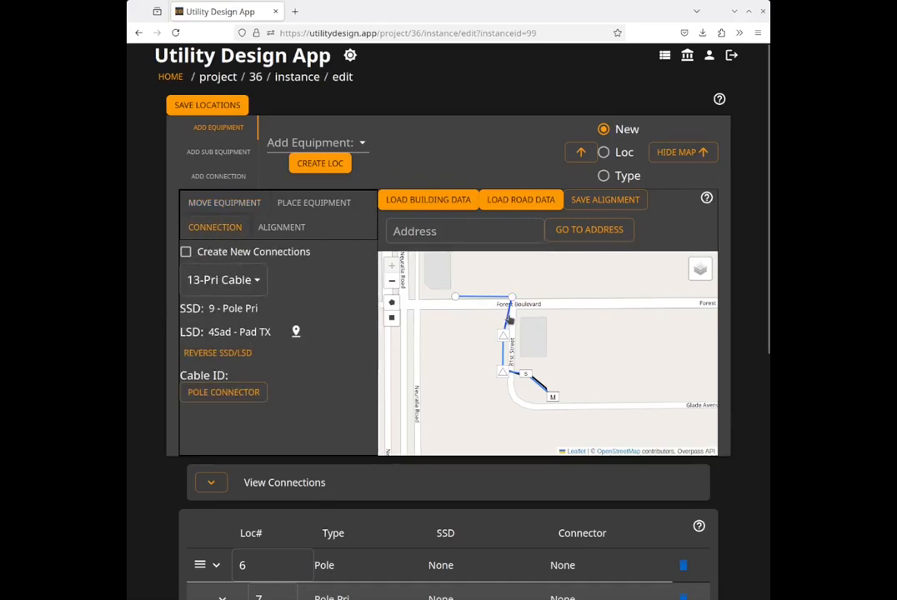
left_click(504, 360)
- Identify the western Pole and both Pad TX locations on the map, and open the options for placing new equipment
left_click(224, 202)
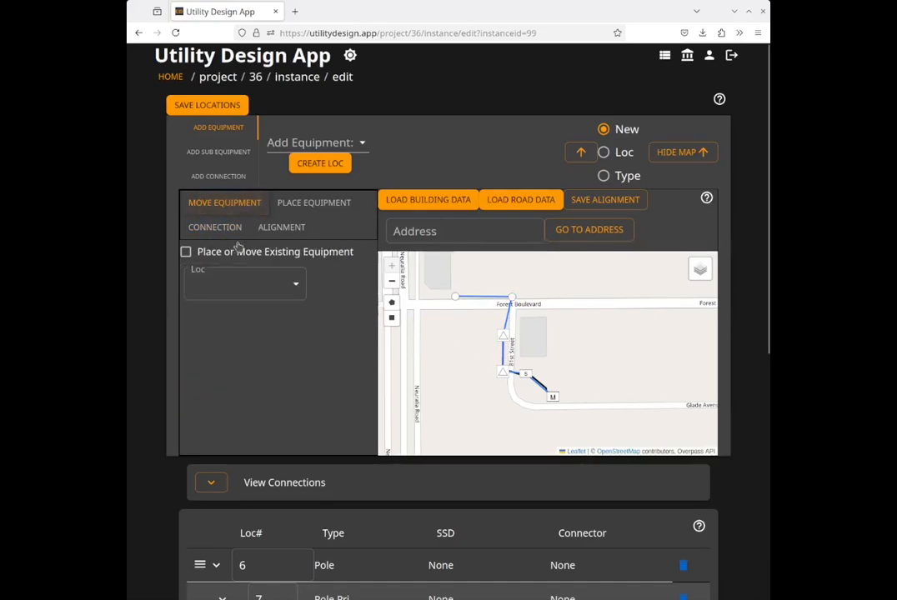
left_click(456, 297)
left_click(502, 334)
left_click(503, 371)
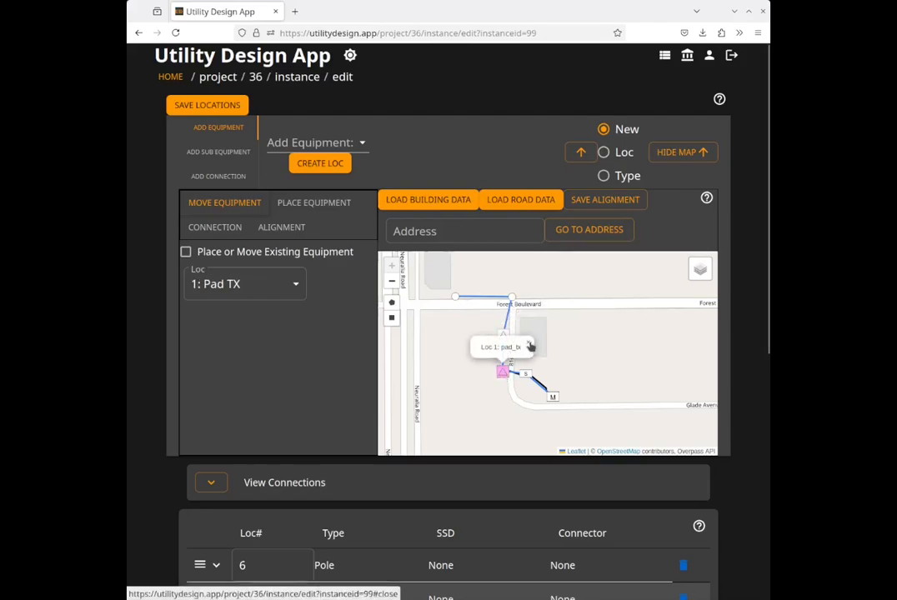
left_click(530, 346)
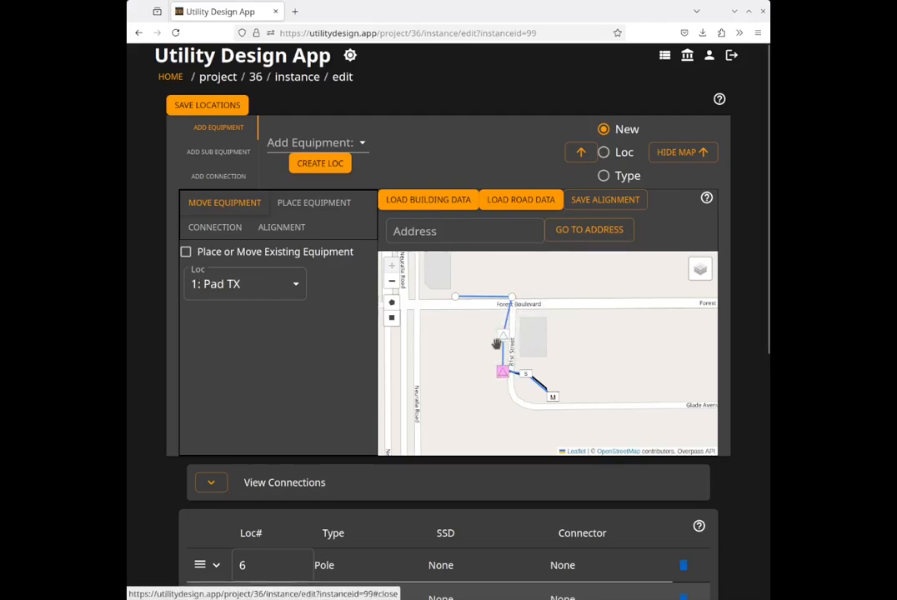
left_click(299, 205)
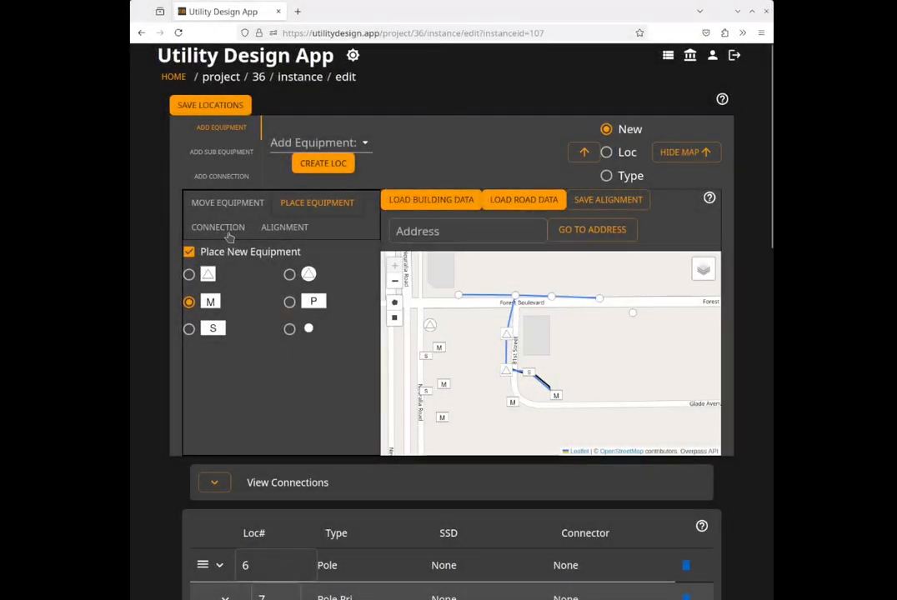
- Enable creating new connections and connect the two southern Meters near Neuralia Road to the southern Sec Box, load side first
left_click(227, 235)
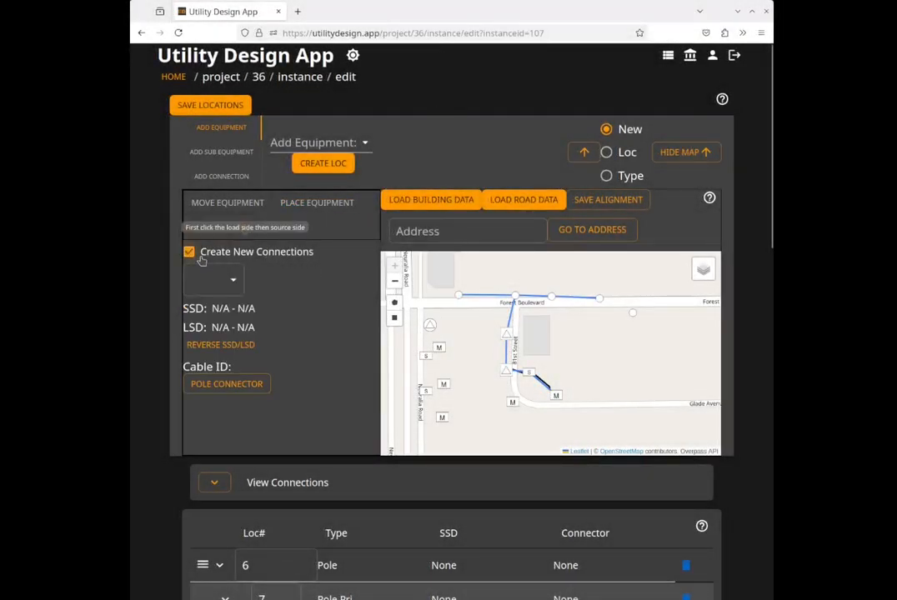
left_click(440, 419)
left_click(468, 390)
left_click(426, 391)
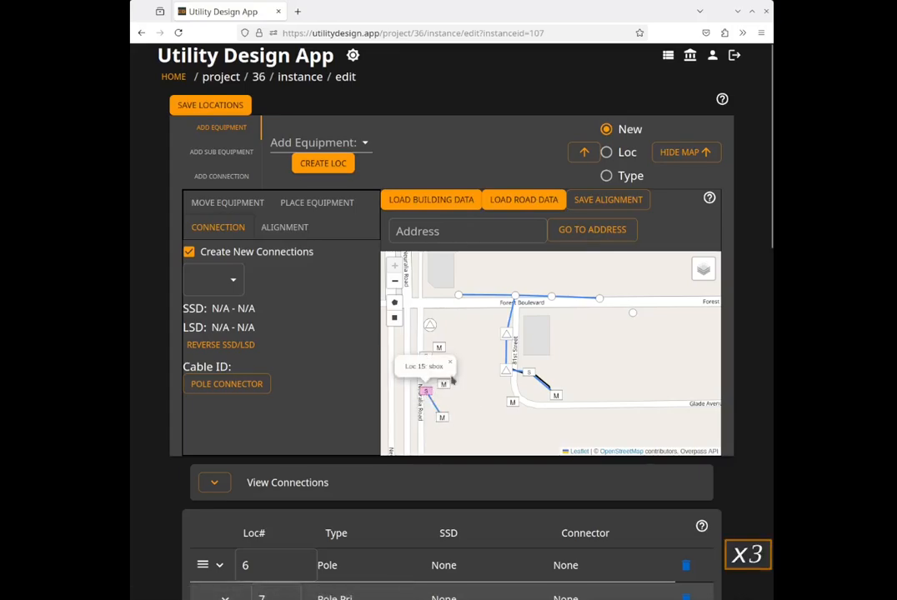
left_click(451, 363)
left_click(444, 384)
left_click(425, 391)
left_click(450, 364)
- Connect the northernmost Meter near Neuralia Road to the northern Sec Box
left_click(439, 347)
left_click(426, 356)
left_click(451, 328)
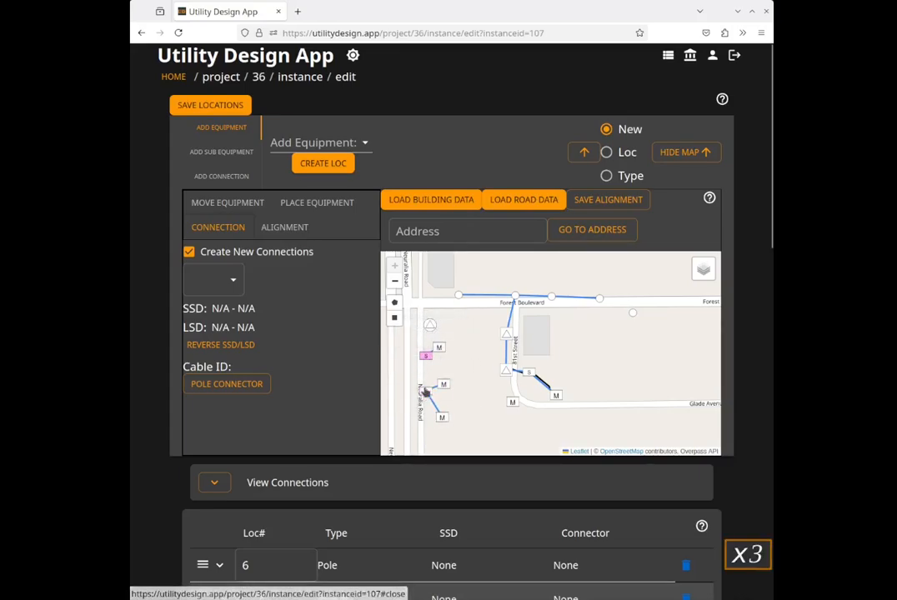
- Connect the southern Sec Box near Neuralia Road to the northern Sec Box
left_click(426, 391)
left_click(450, 364)
left_click(426, 357)
left_click(451, 330)
- Connect the Loc 11 transformer to the western Pole, and the northern Sec Box near Neuralia Road to that transformer
left_click(430, 324)
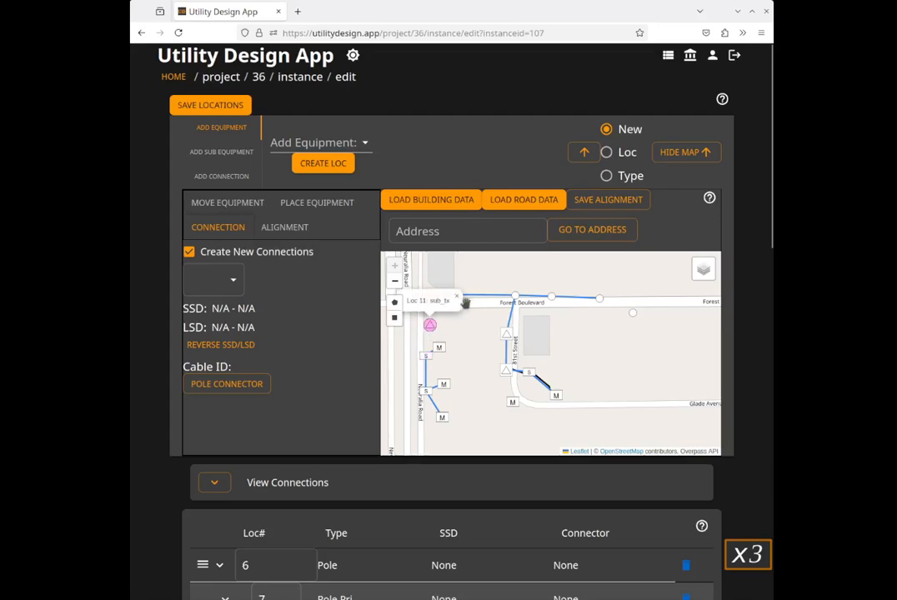
left_click(458, 297)
left_click(458, 295)
left_click(484, 268)
left_click(426, 357)
left_click(430, 324)
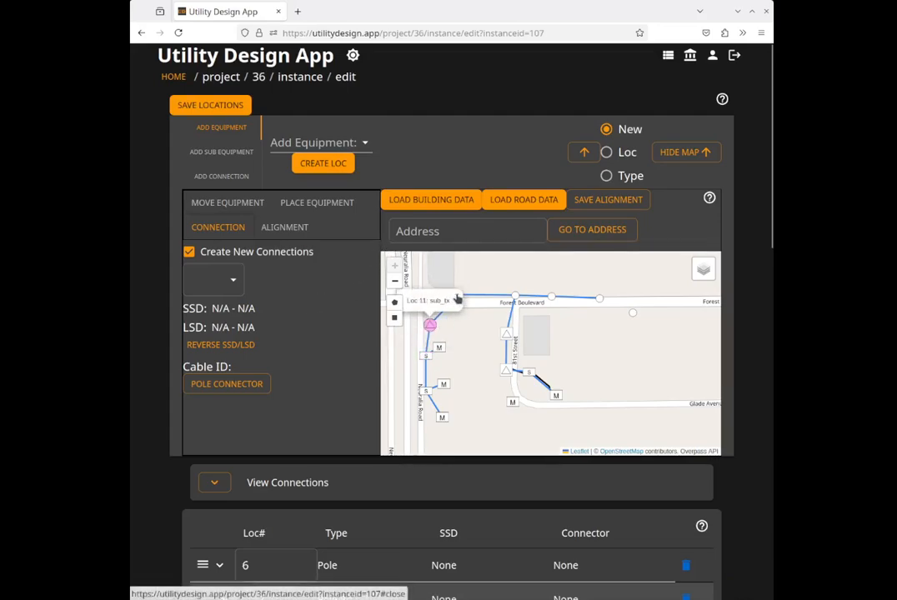
left_click(456, 297)
- Set up the pole connection manager with pole 8 as the main pole beside pole 6, and inspect the Pri Span between them
left_click(242, 385)
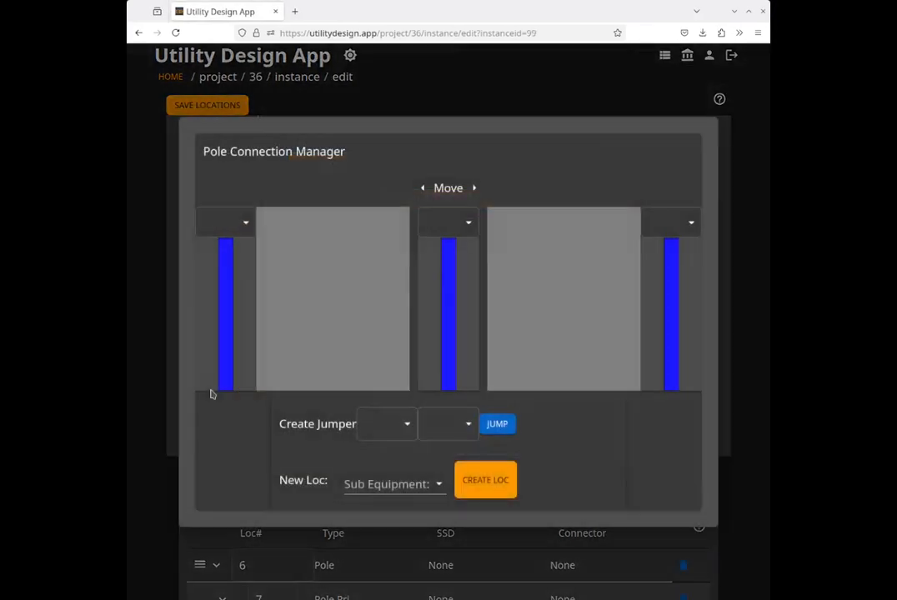
left_click(452, 223)
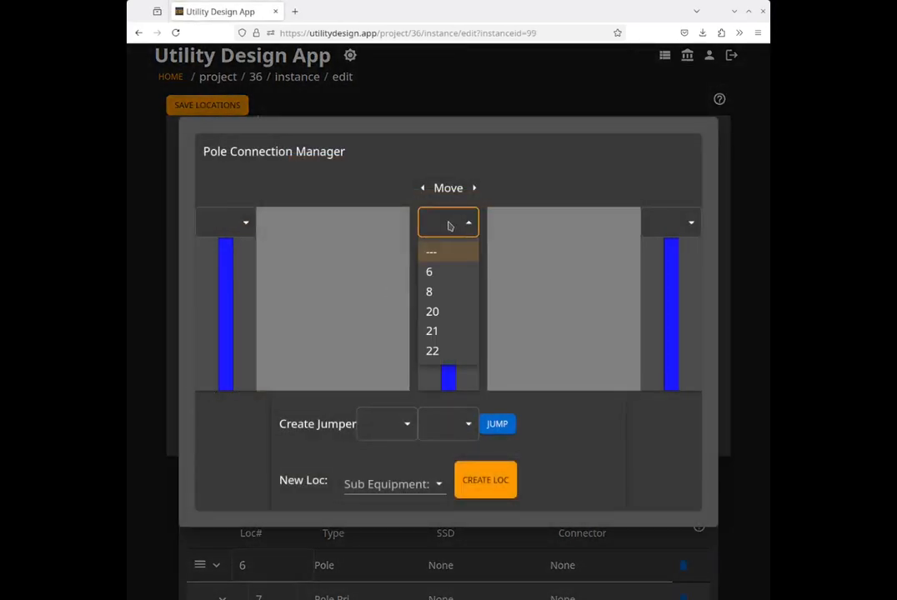
left_click(449, 294)
left_click(438, 235)
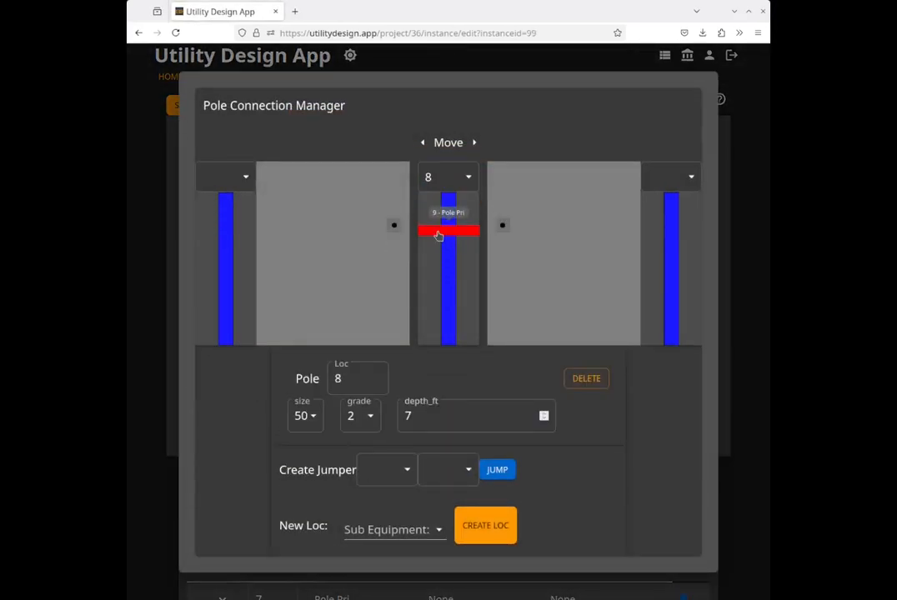
left_click(225, 178)
left_click(219, 228)
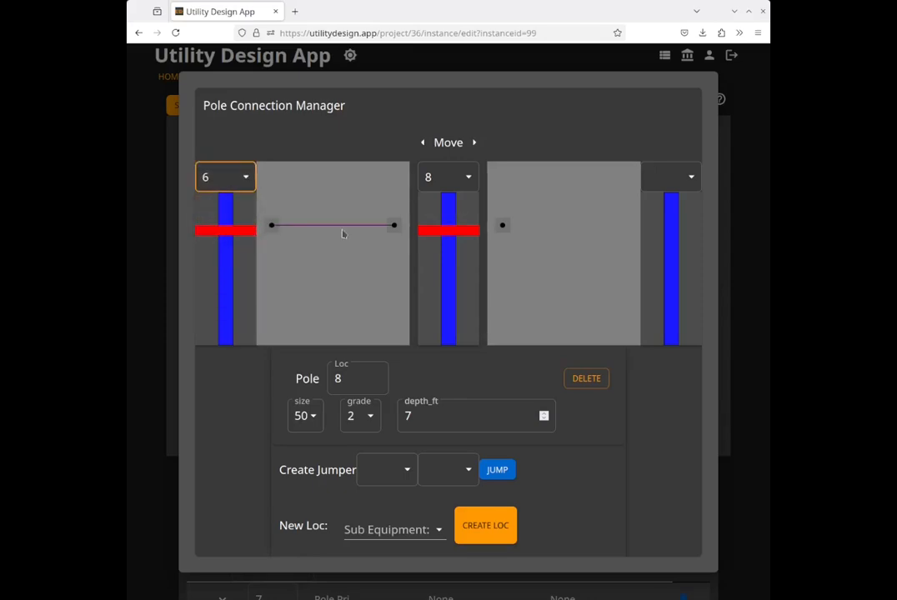
left_click(349, 230)
left_click(528, 182)
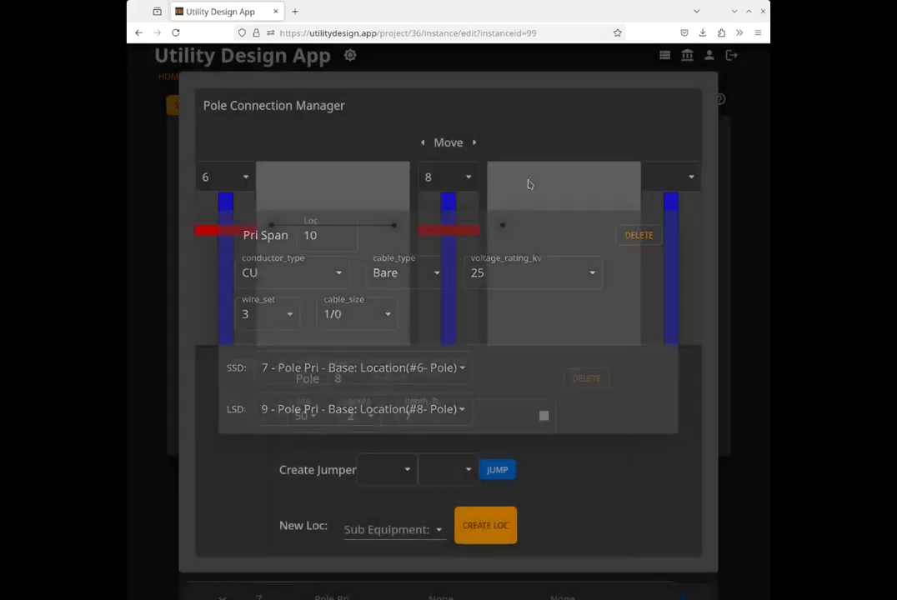
- Add a Pole TX and a Pole Sec to pole 8, and connect its equipment with jumpers
left_click(391, 528)
left_click(433, 500)
left_click(467, 525)
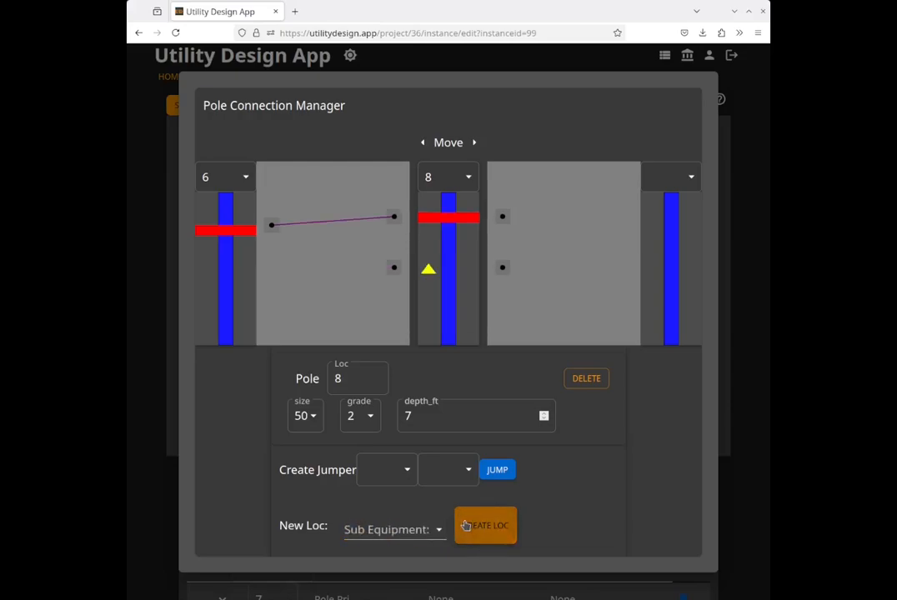
left_click(388, 528)
left_click(375, 559)
left_click(468, 527)
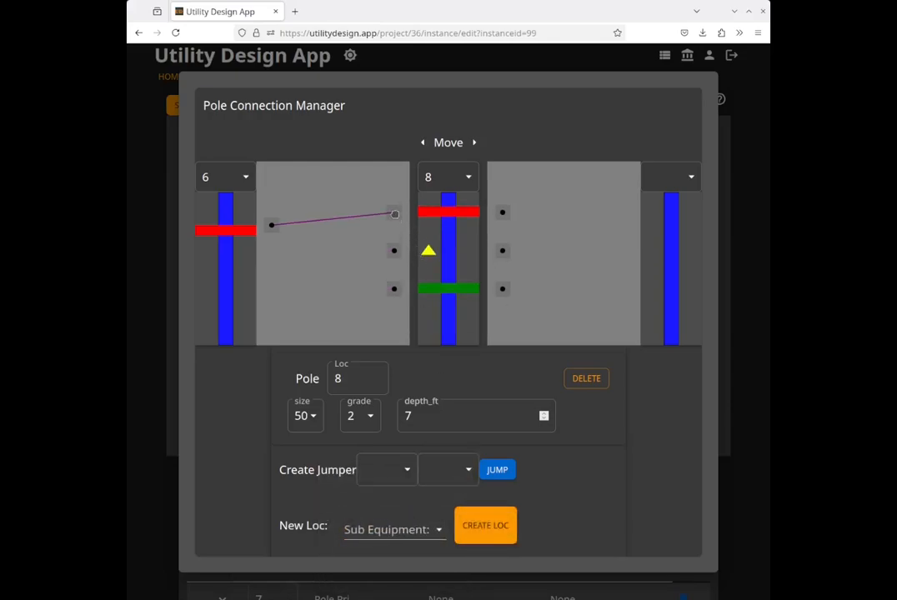
left_click_drag(395, 251, 394, 290)
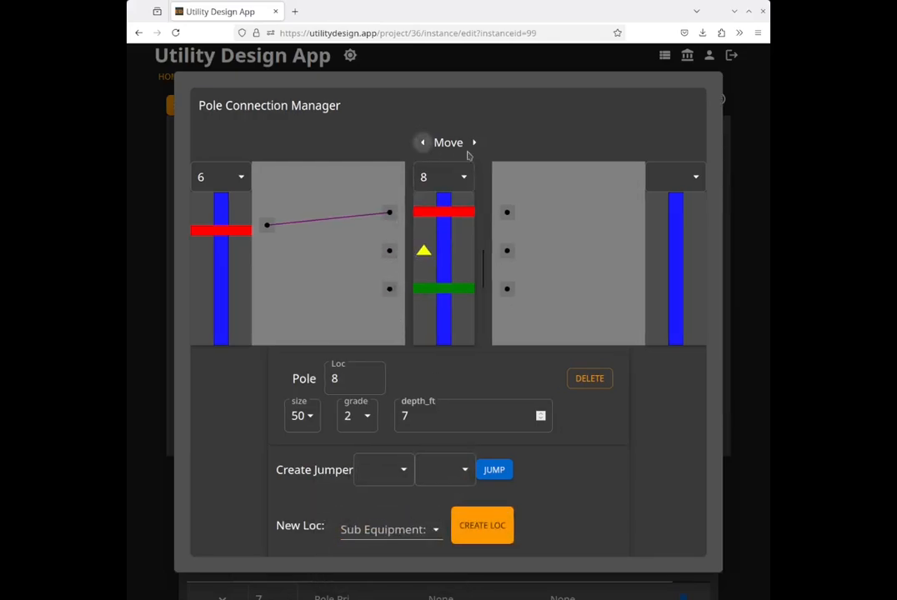
- Bring pole 20 in next to pole 8, make it the main pole, and add a Pole Pri to it
left_click(681, 176)
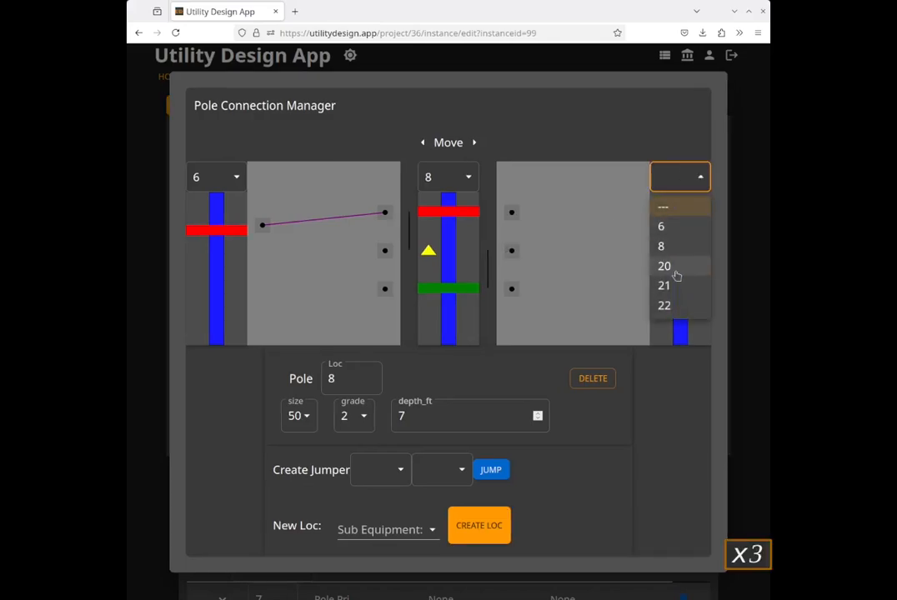
left_click(676, 266)
left_click(422, 143)
left_click(392, 529)
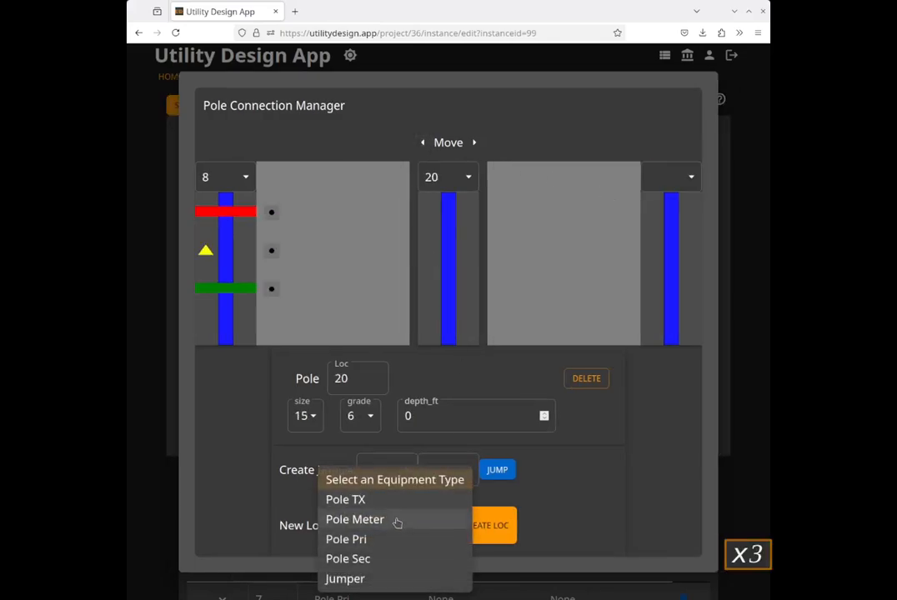
left_click(351, 540)
left_click(485, 525)
- Make pole 21 the main pole, add a Pole Pri to it, and connect it to the Pole Pri on pole 20
left_click(474, 142)
left_click(446, 220)
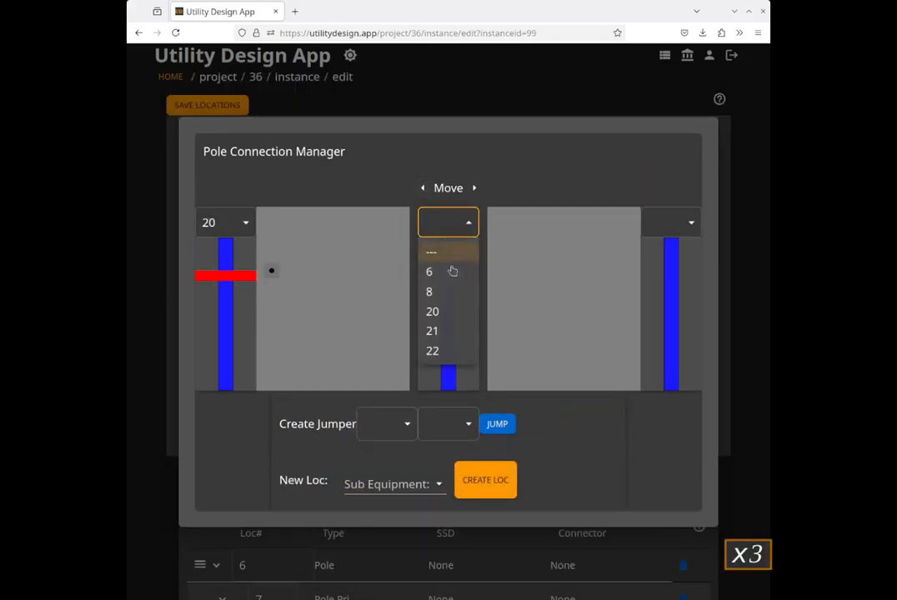
left_click(430, 332)
left_click(385, 530)
left_click(381, 540)
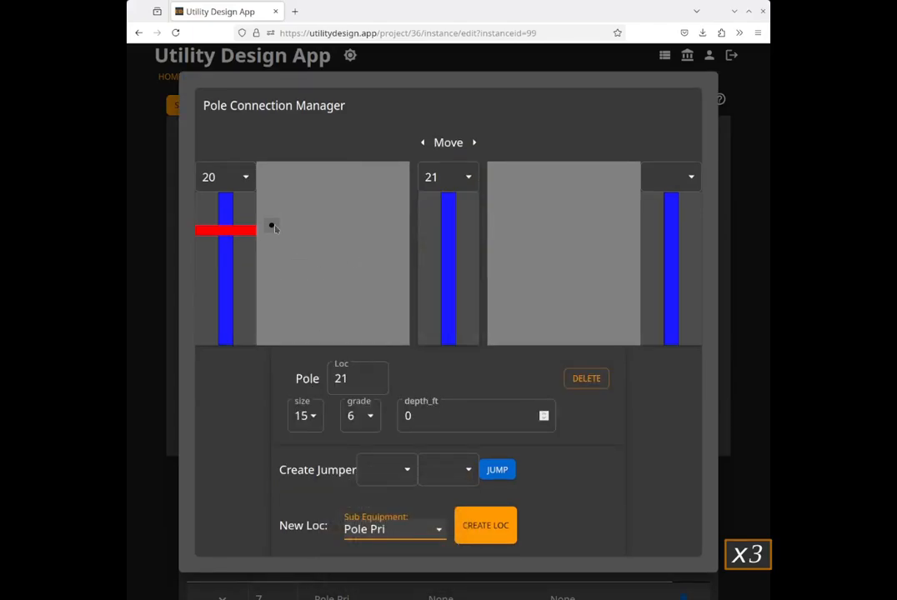
left_click_drag(271, 225, 394, 226)
left_click(485, 525)
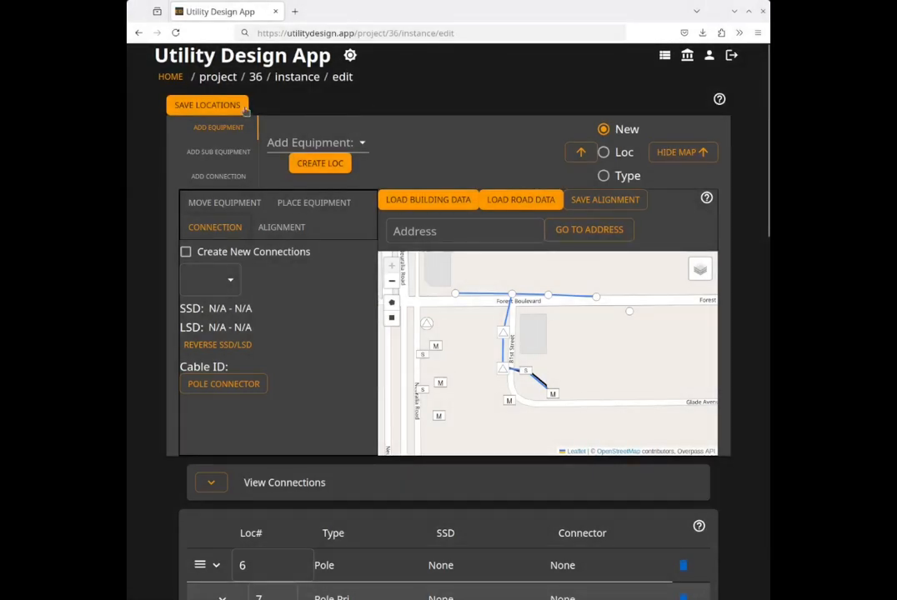
- Save the project's locations and confirm the data update
left_click(242, 107)
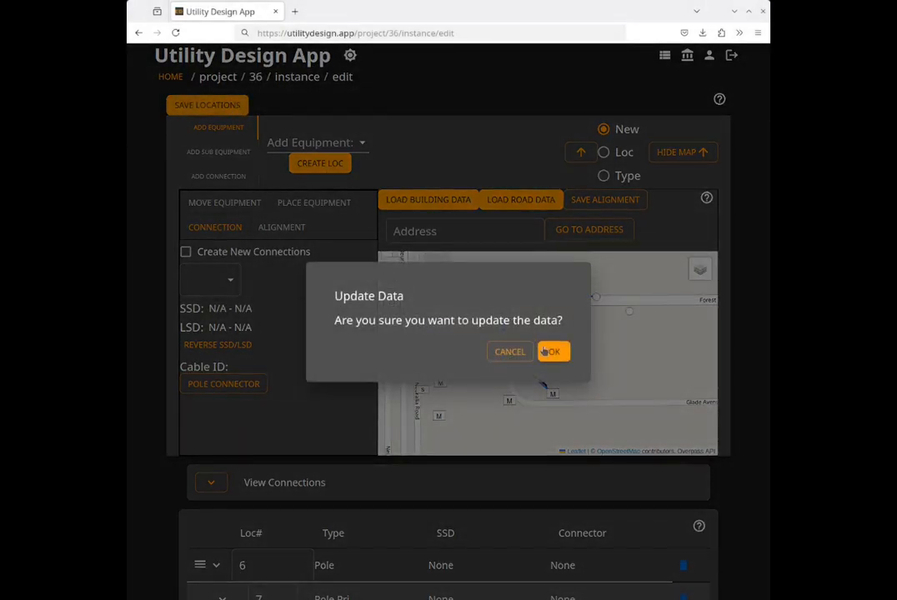
left_click(546, 352)
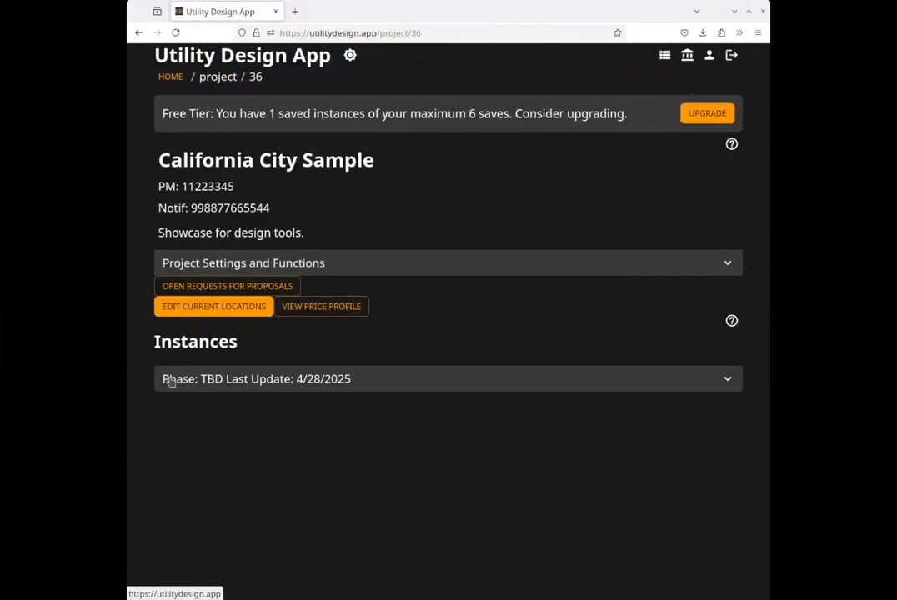
- Change the TBD instance's project phase to "Initialize" with the details "project start", and confirm the phase change
left_click(171, 380)
left_click(212, 442)
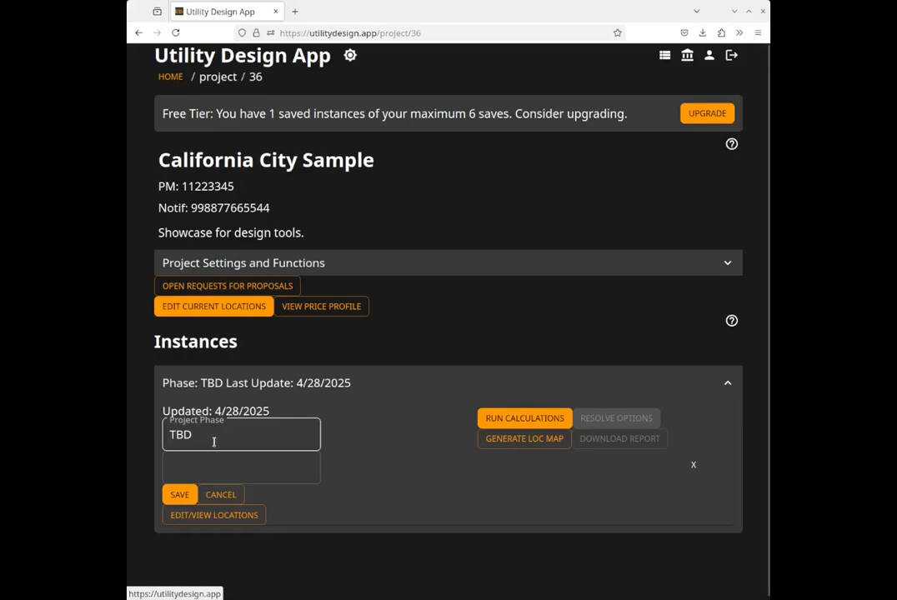
double_click(216, 438)
type("I")
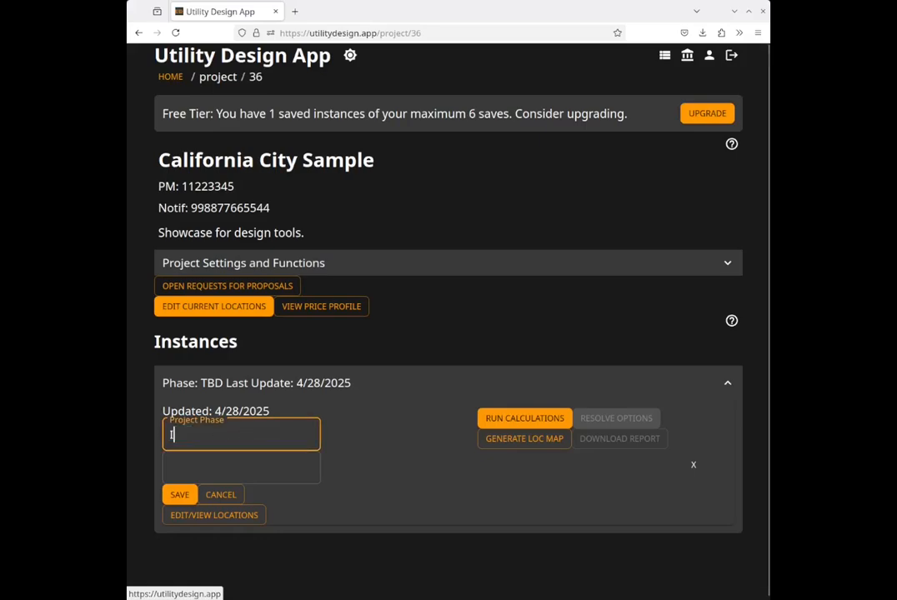
type("nitialize")
key("Tab")
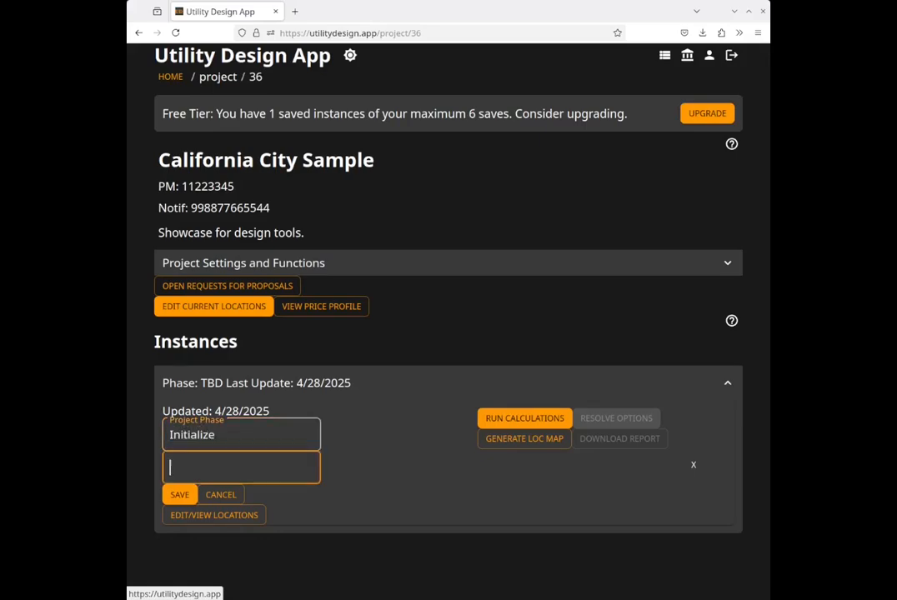
type("project star")
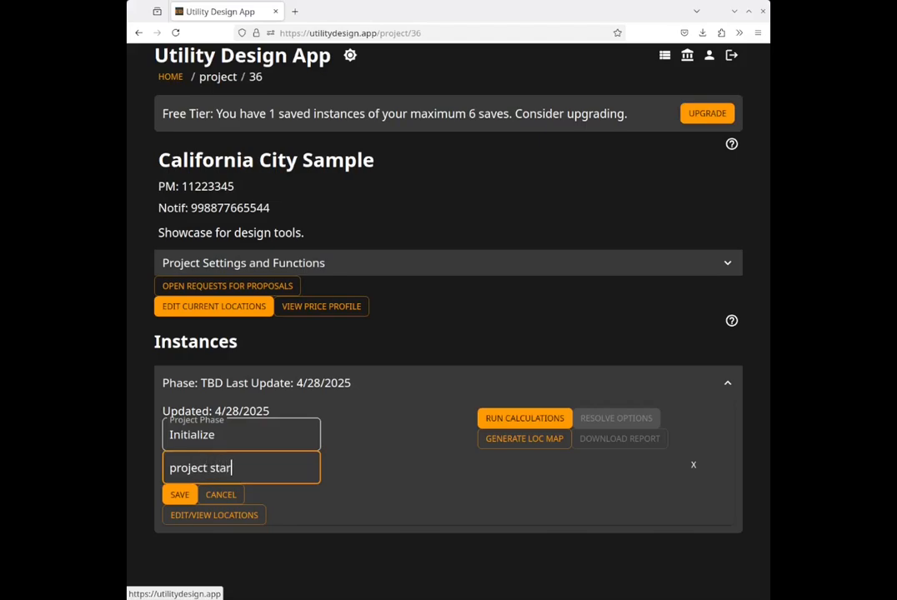
type("t")
left_click(179, 494)
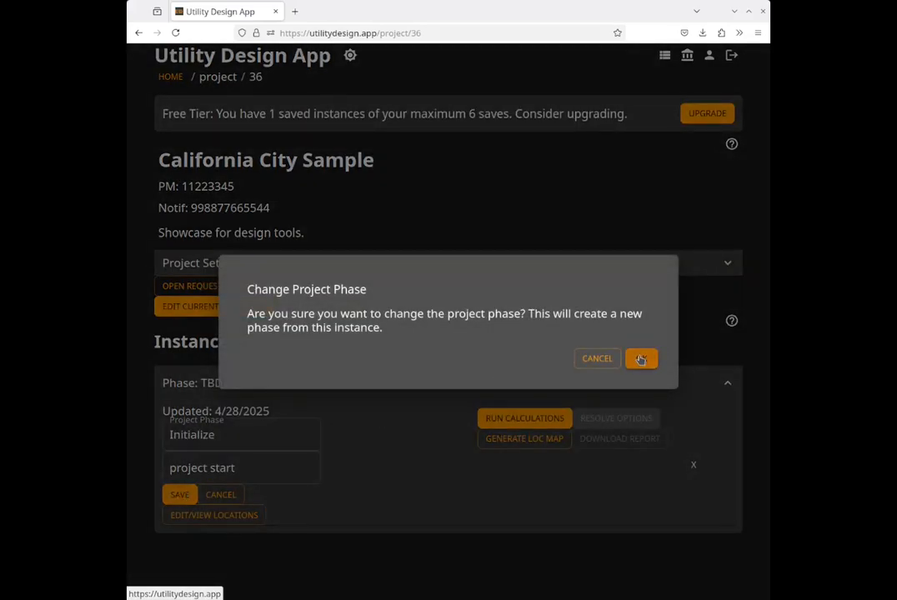
left_click(640, 358)
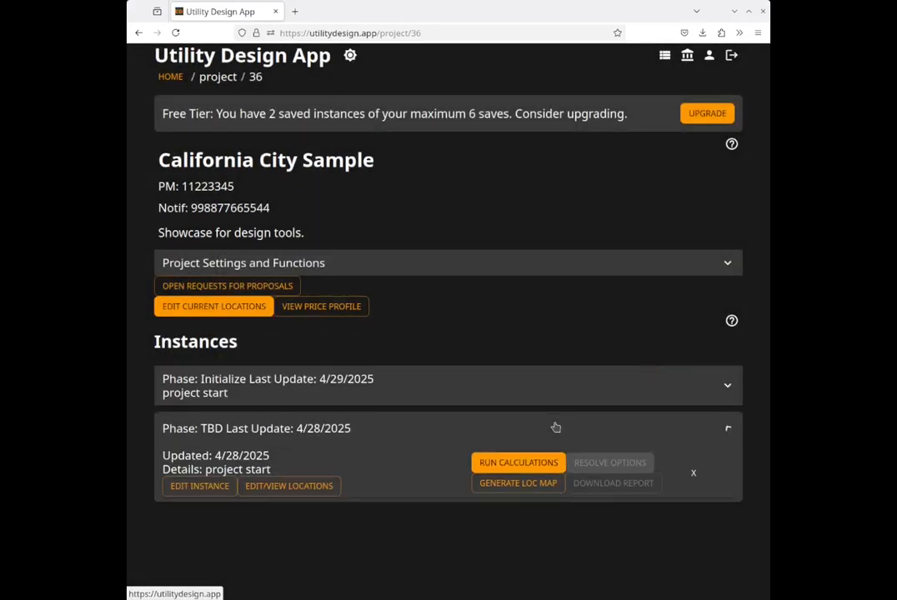
- Generate the location map for the Initialize instance, review the PDF and close it
left_click(552, 425)
left_click(539, 395)
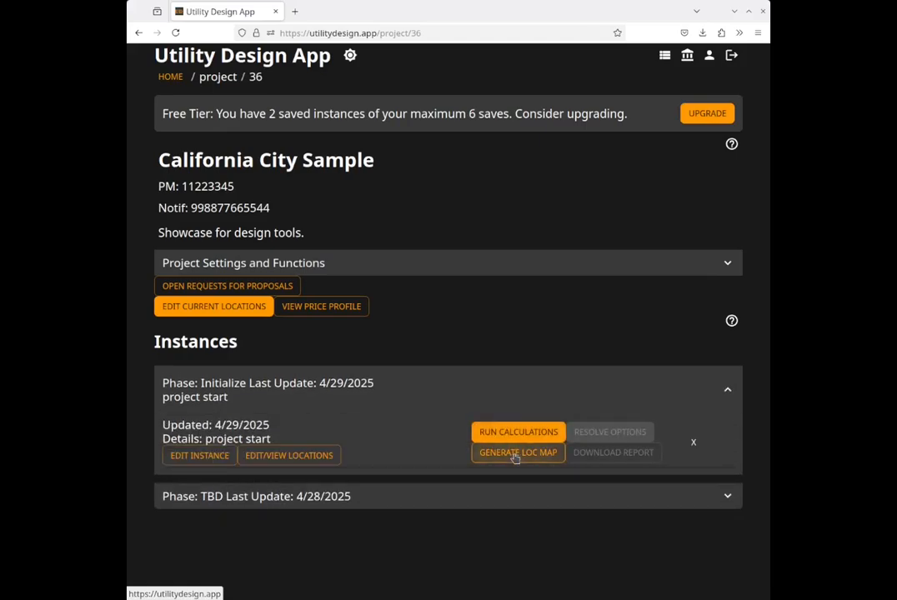
left_click(515, 454)
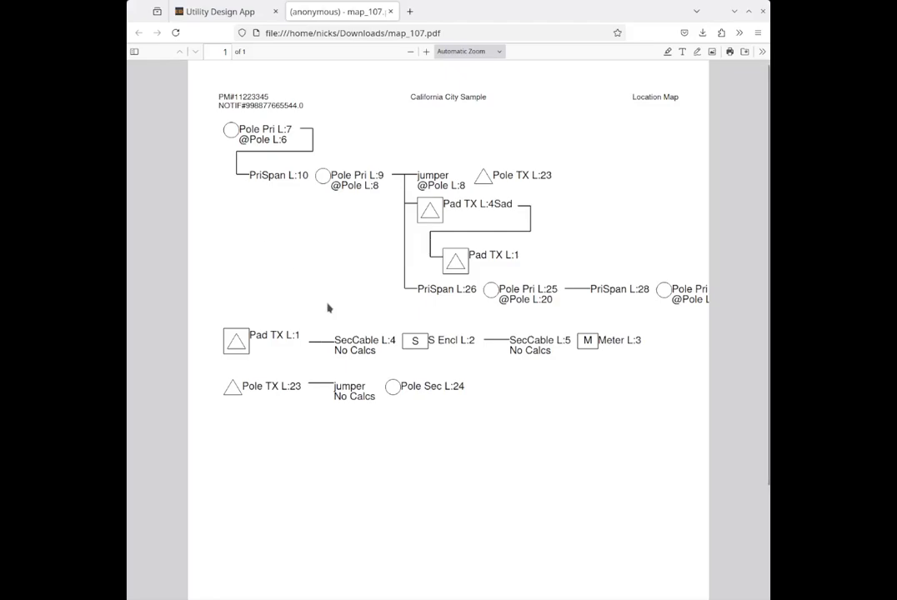
left_click(390, 10)
- Run the calculations for the Initialize instance, reload the project page and generate the location map again
left_click(501, 434)
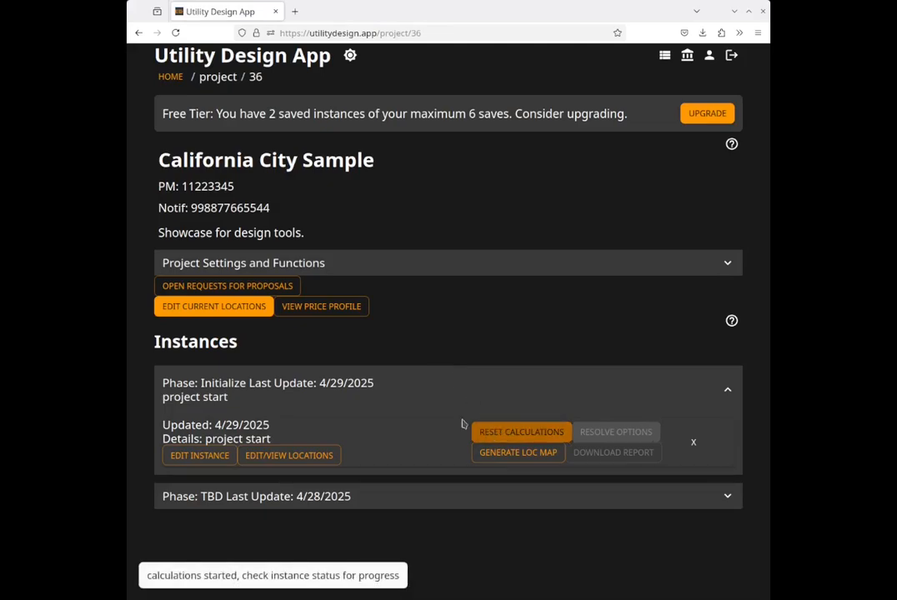
left_click(174, 33)
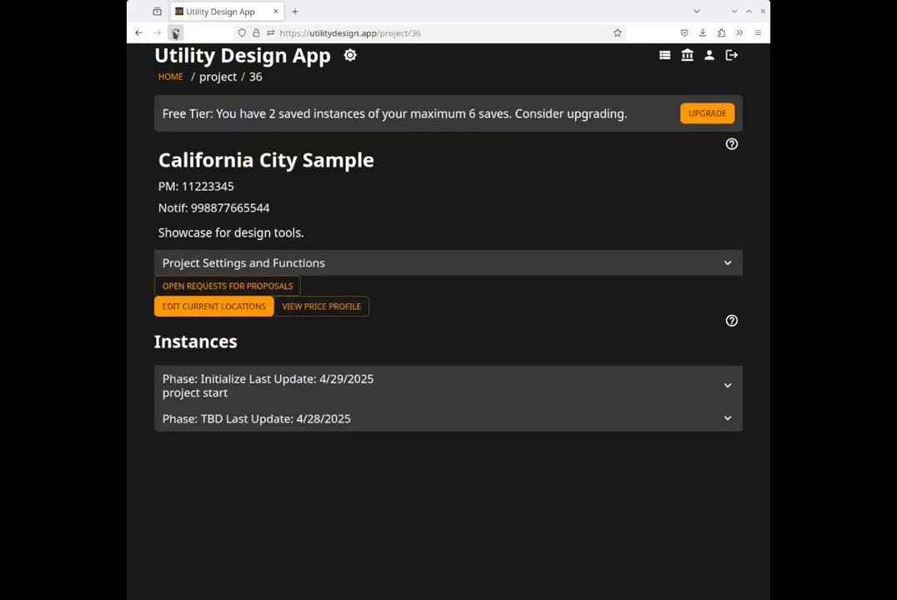
left_click(353, 377)
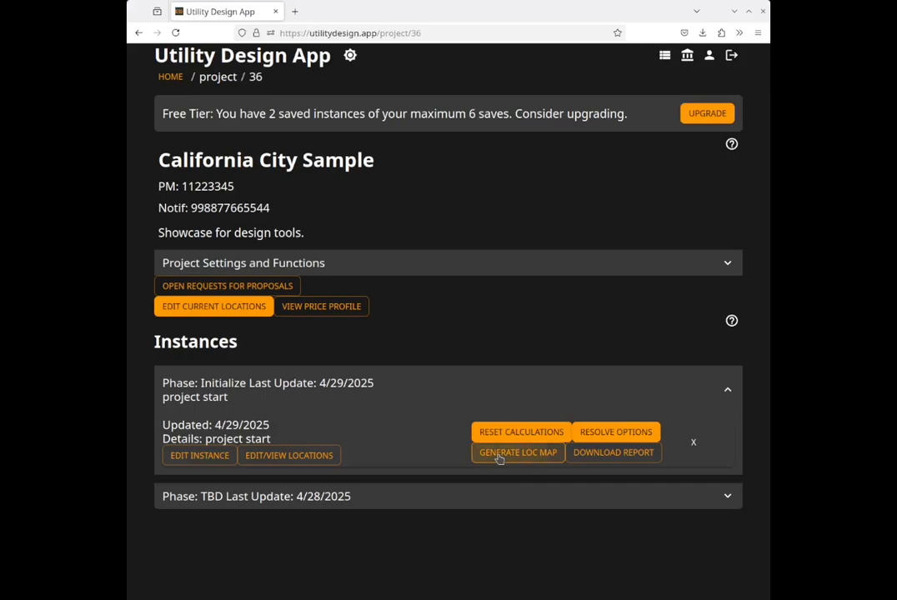
left_click(499, 452)
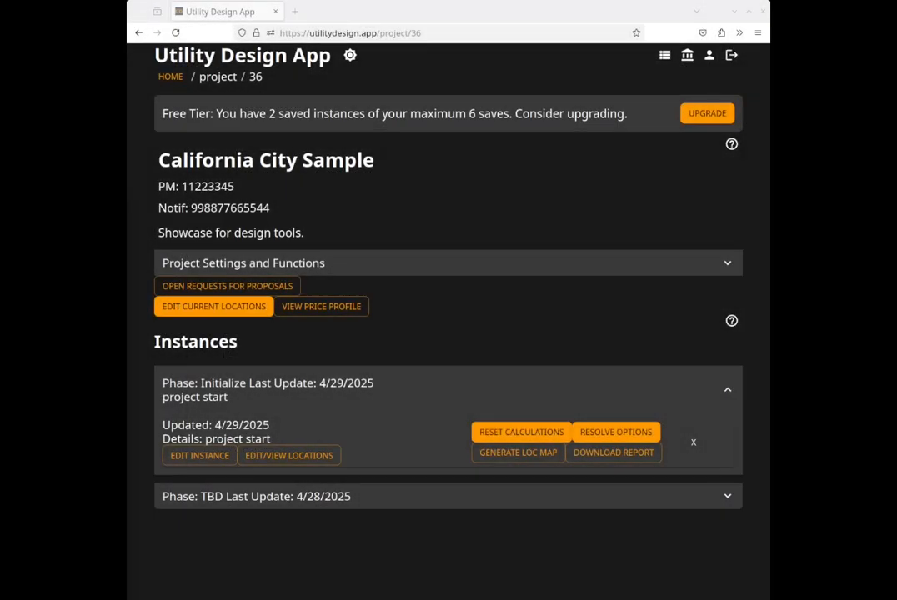
- Download the calculation report for the Initialize instance and read through the errors PDF in its archive
left_click(602, 453)
left_click(528, 74)
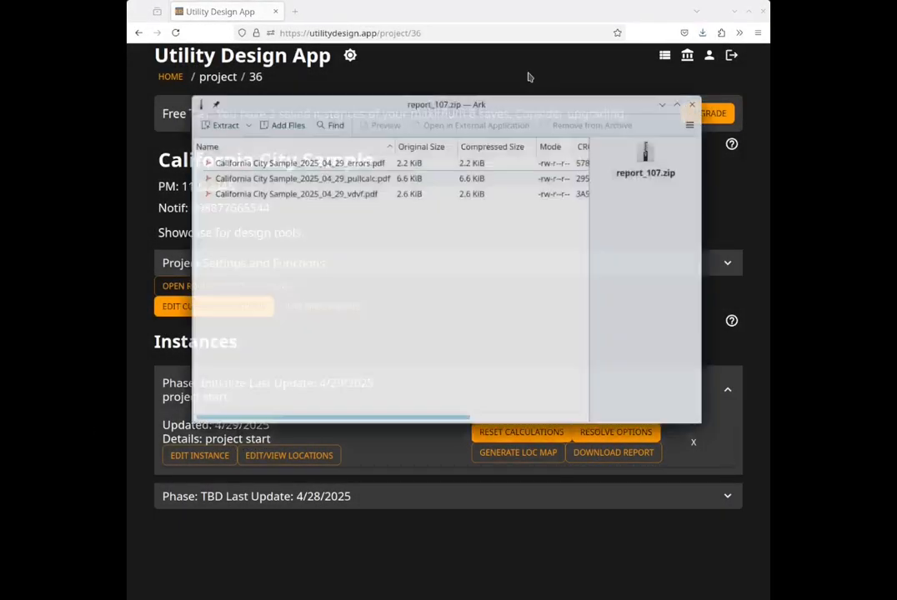
double_click(377, 160)
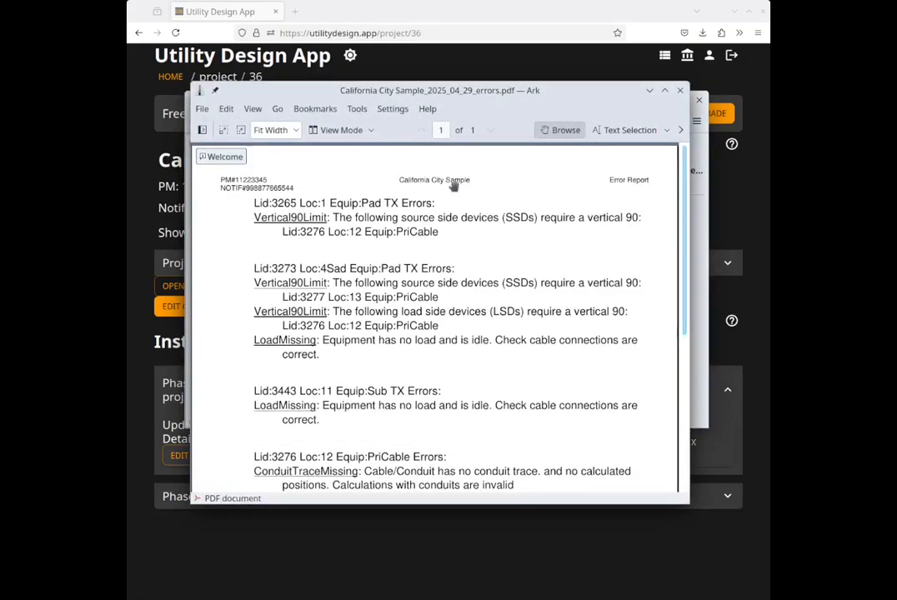
left_click_drag(683, 191, 675, 367)
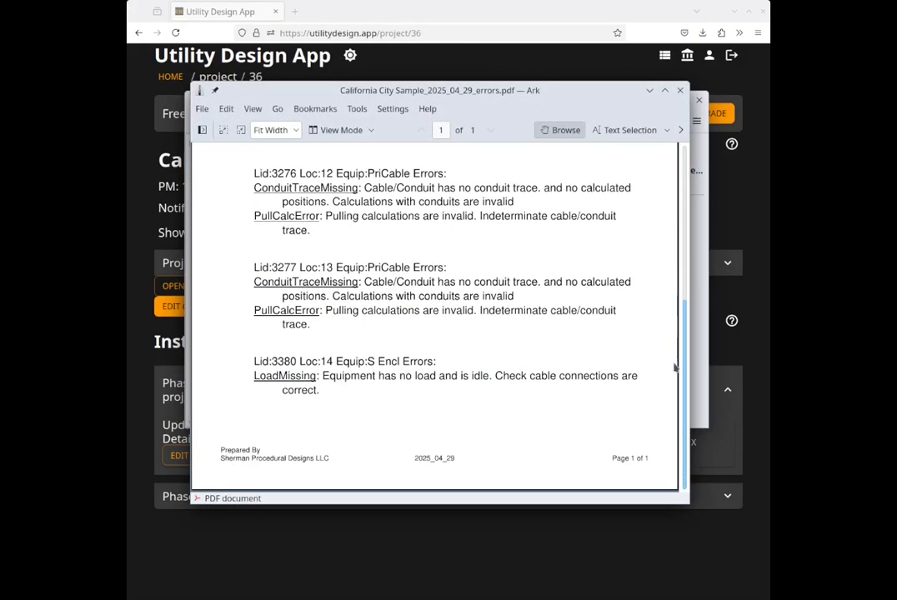
left_click(679, 92)
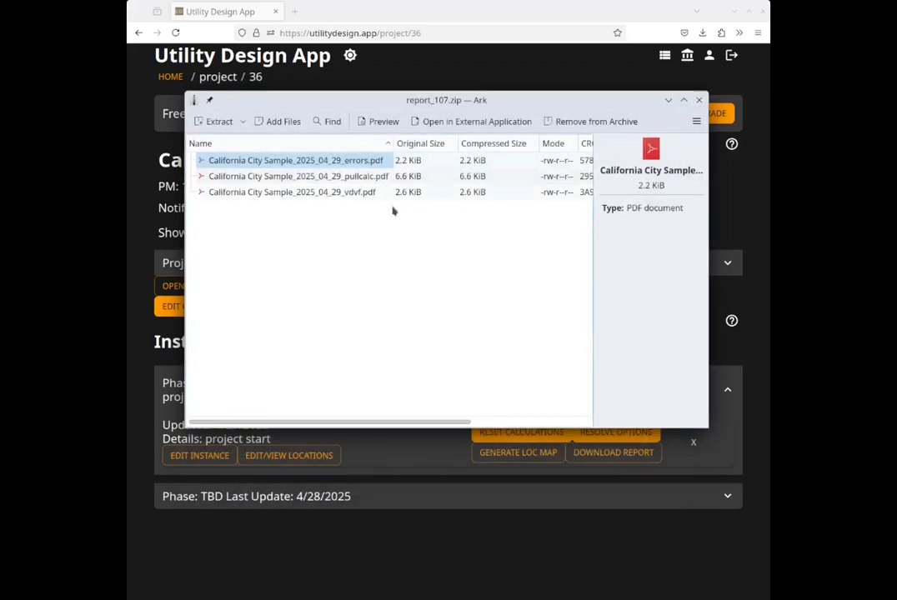
- Examine the voltage drop and voltage fluctuation calculations in the report's vdvf PDF
double_click(337, 192)
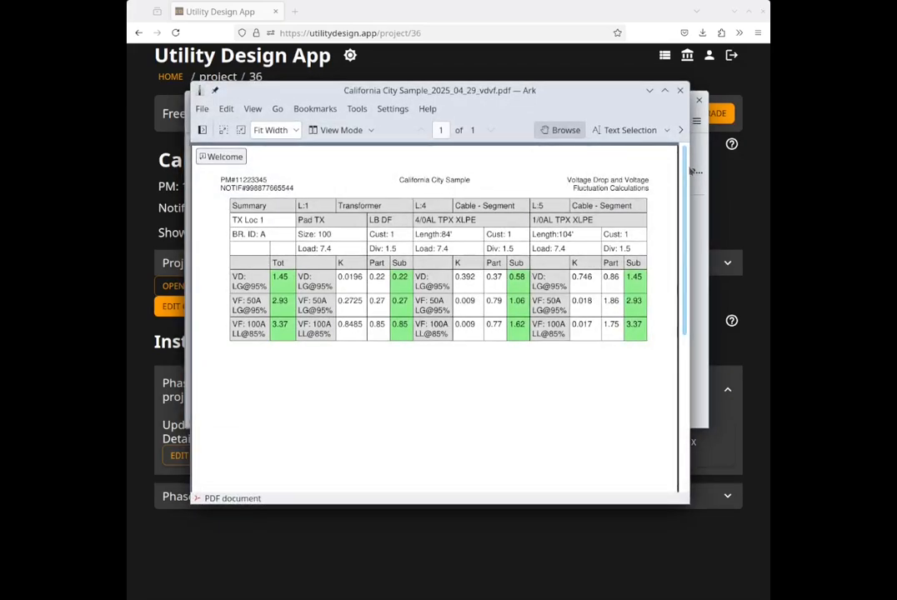
mouse_move(690, 170)
left_mouse_down()
mouse_move(694, 232)
mouse_move(688, 171)
left_mouse_up()
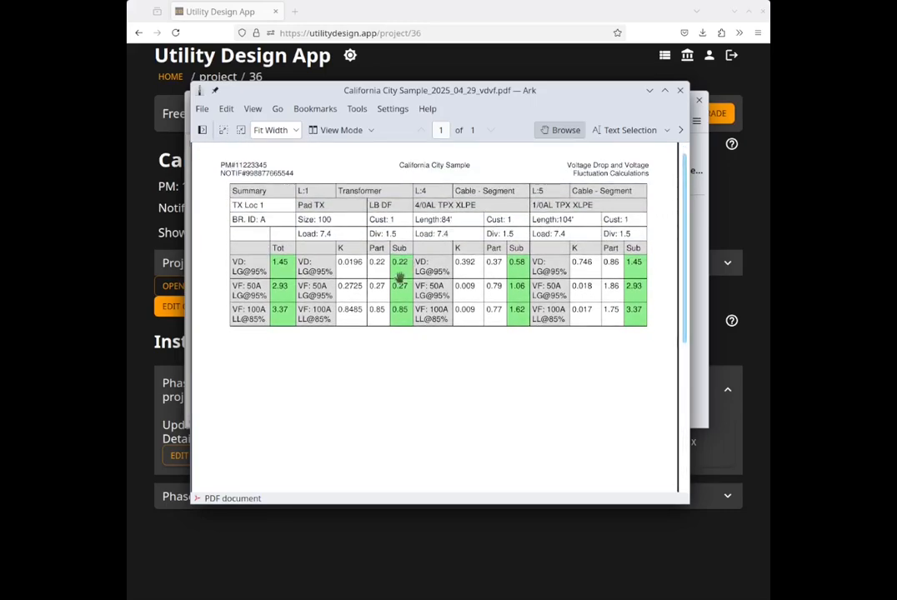
- Examine the pull tension calculations in the report's pullcalc PDF, closing the vdvf PDF beforehand and the report archive when done
left_click(679, 91)
double_click(343, 181)
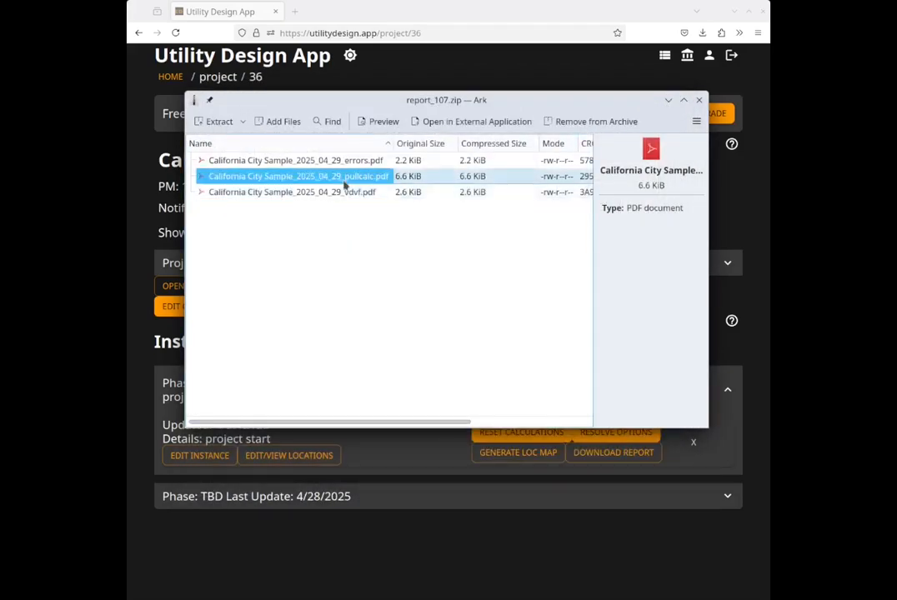
mouse_move(685, 162)
left_mouse_down()
mouse_move(689, 382)
mouse_move(681, 375)
mouse_move(680, 151)
left_mouse_up()
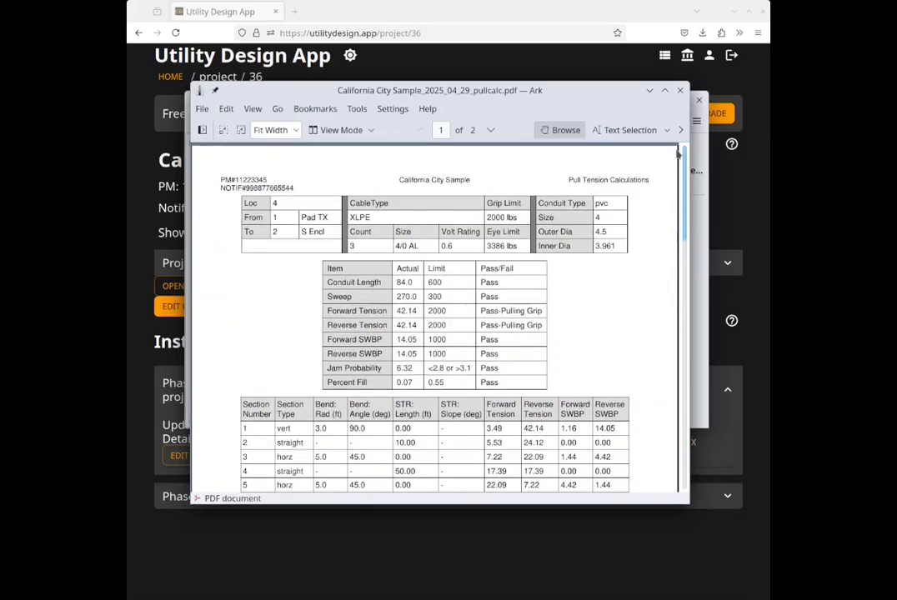
left_click(680, 90)
left_click(698, 102)
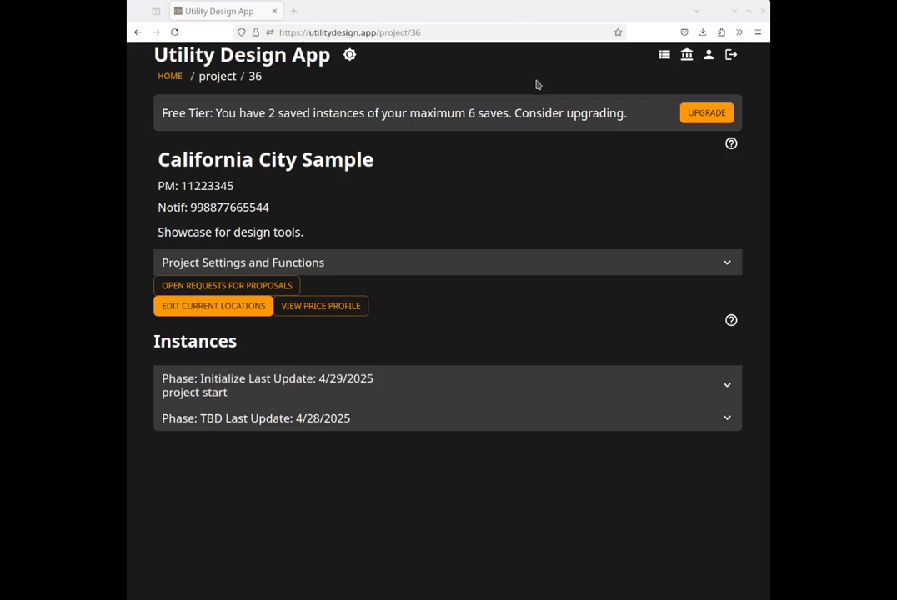
- Upgrade the California City Sample project by unlocking it
left_click(706, 117)
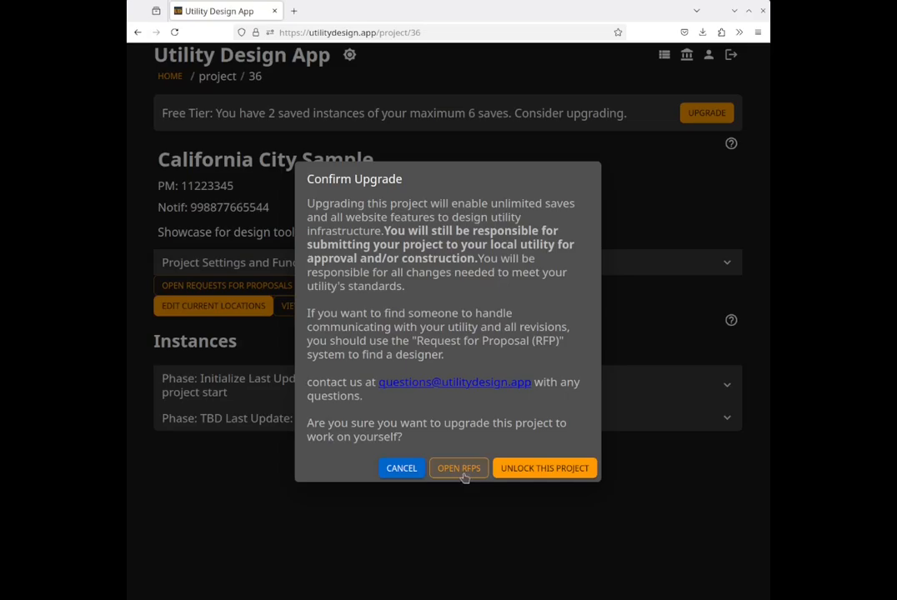
left_click(528, 469)
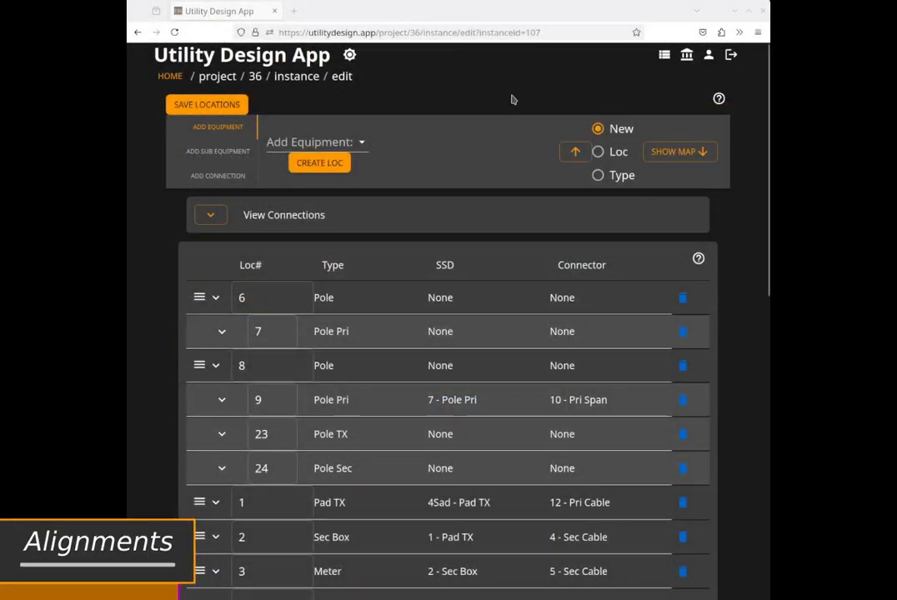
- Show the map in the locations editor, open the alignment tools and load the road data around Forest Boulevard and 81st Street
left_click(654, 151)
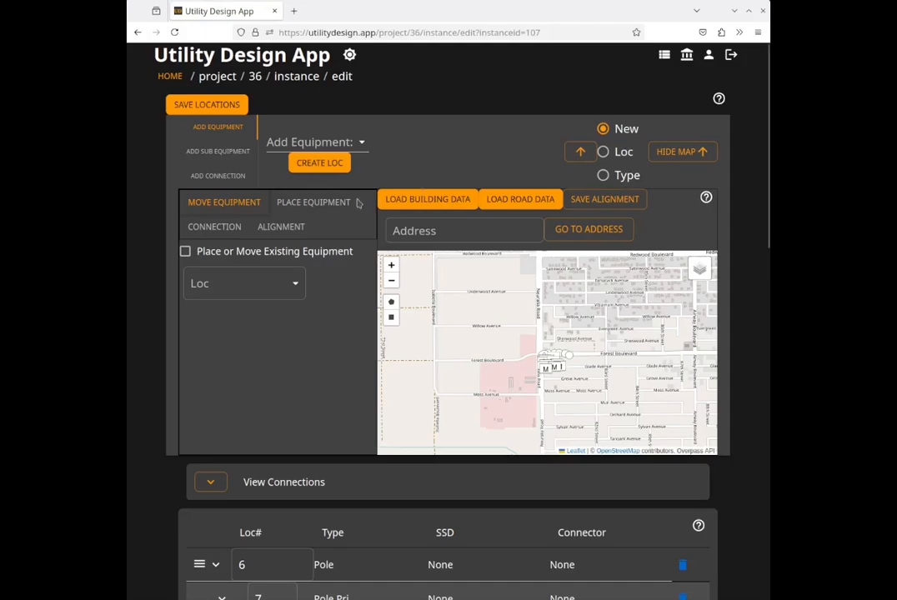
left_click(281, 227)
scroll(474, 328, "up", 2)
left_click_drag(555, 358, 531, 322)
scroll(475, 320, "up", 1)
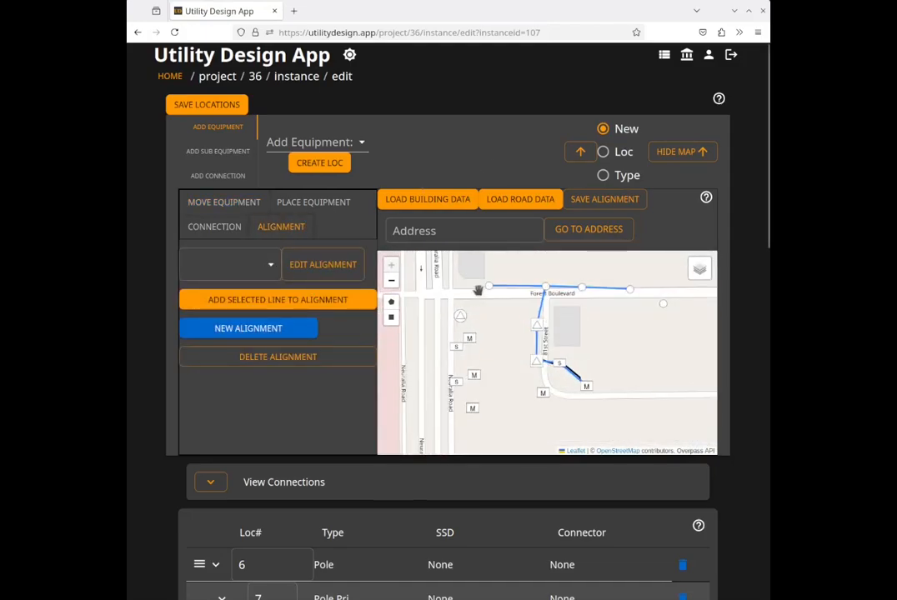
left_click(513, 207)
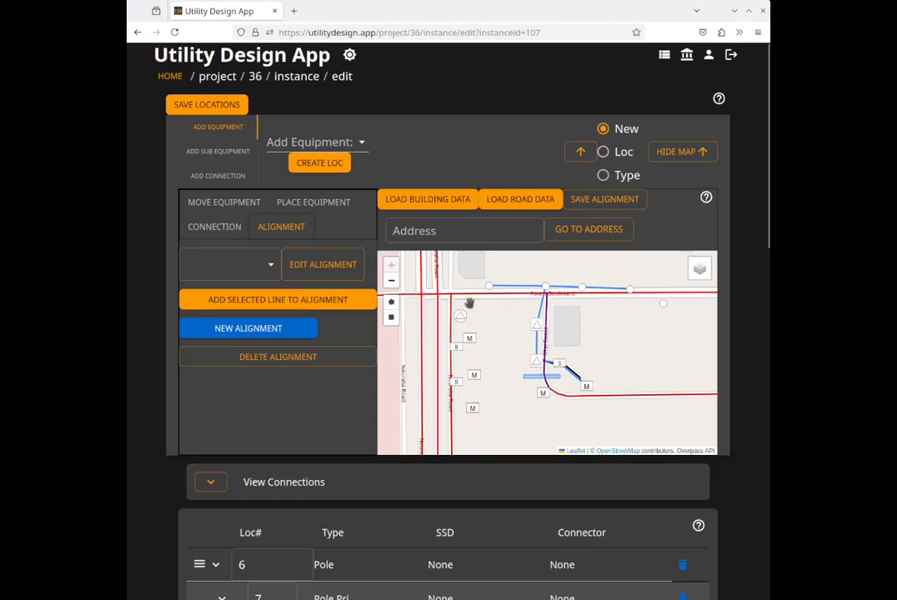
- Create a new alignment named Glade from the selected 81st Street road line, with a conduit offset of 10
left_click(306, 328)
left_click_drag(386, 291, 305, 294)
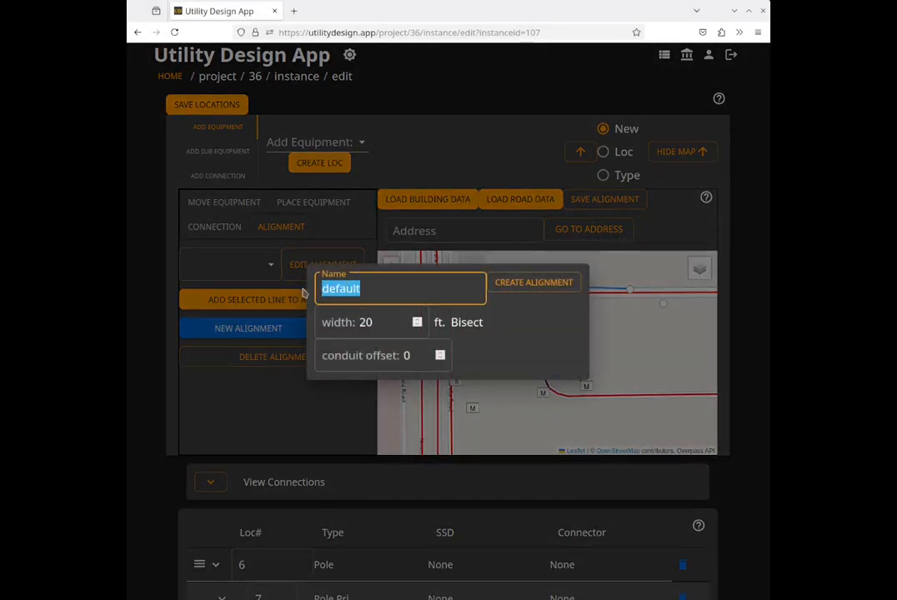
type("g")
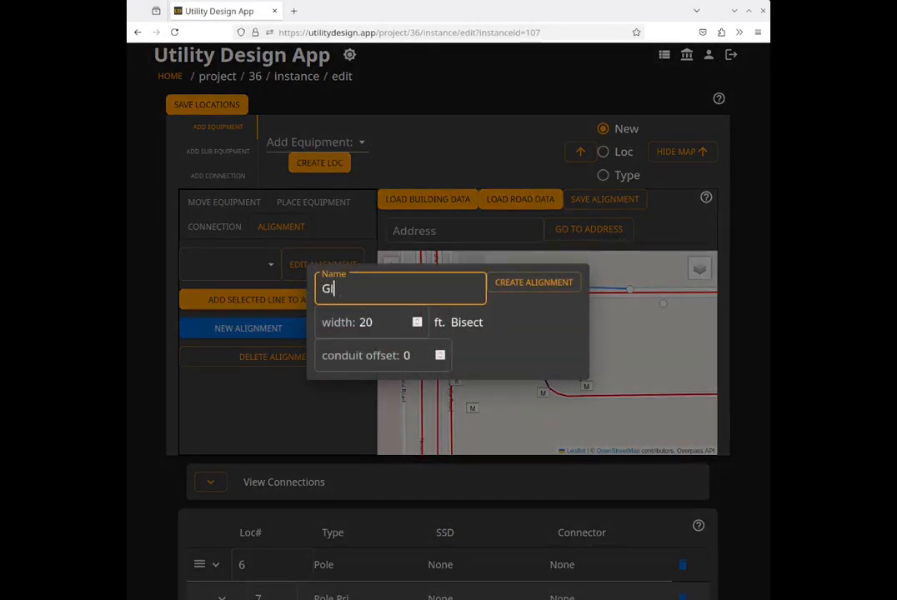
left_click(379, 355)
type("1")
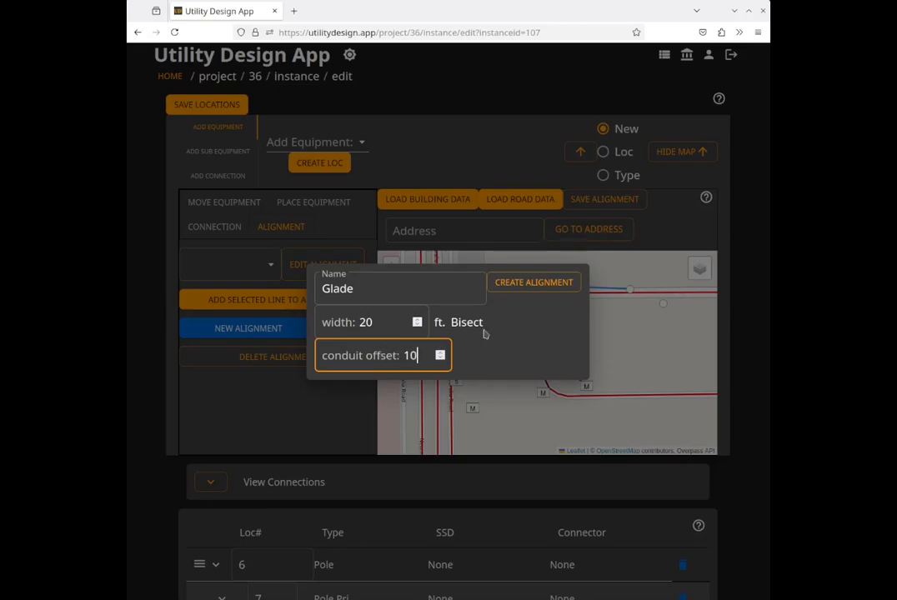
left_click(538, 284)
- Select the Glade Avenue road line with a rectangle on the map and add it to the Glade alignment
left_click(391, 318)
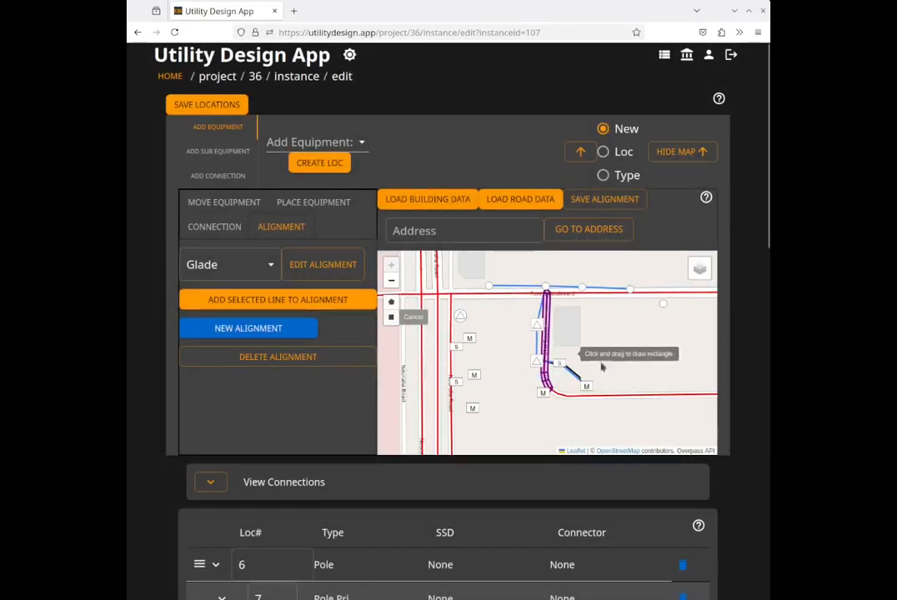
mouse_move(633, 382)
left_mouse_down()
mouse_move(623, 408)
mouse_move(564, 392)
left_mouse_up()
left_click(390, 322)
left_click(304, 305)
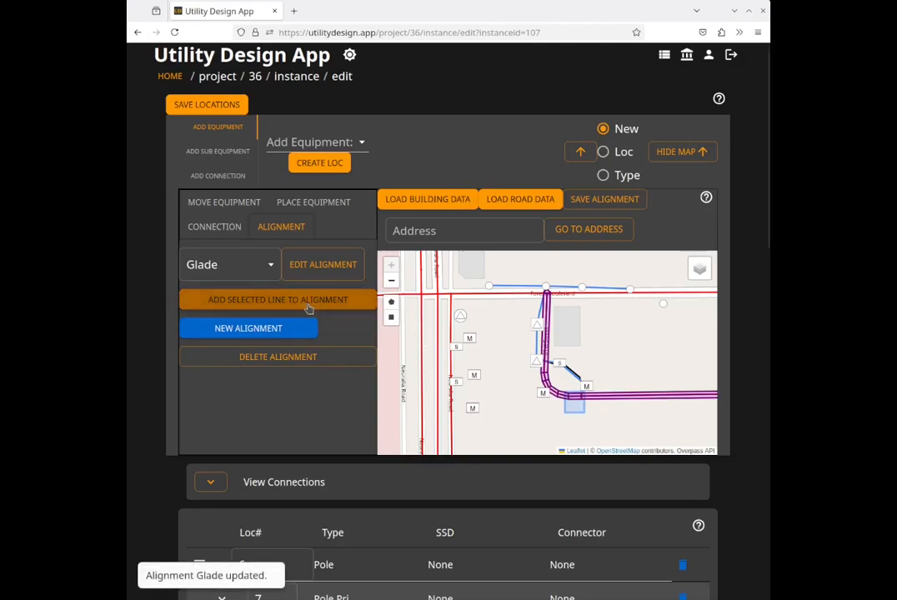
- Open the Glade alignment for editing and select point 2 where the curve meets Glade Avenue
left_click(237, 265)
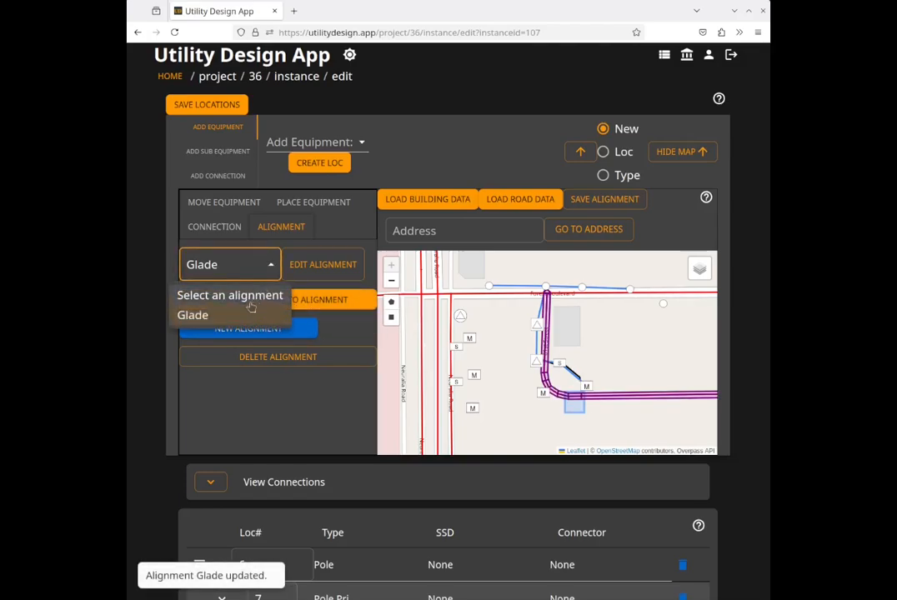
left_click(242, 314)
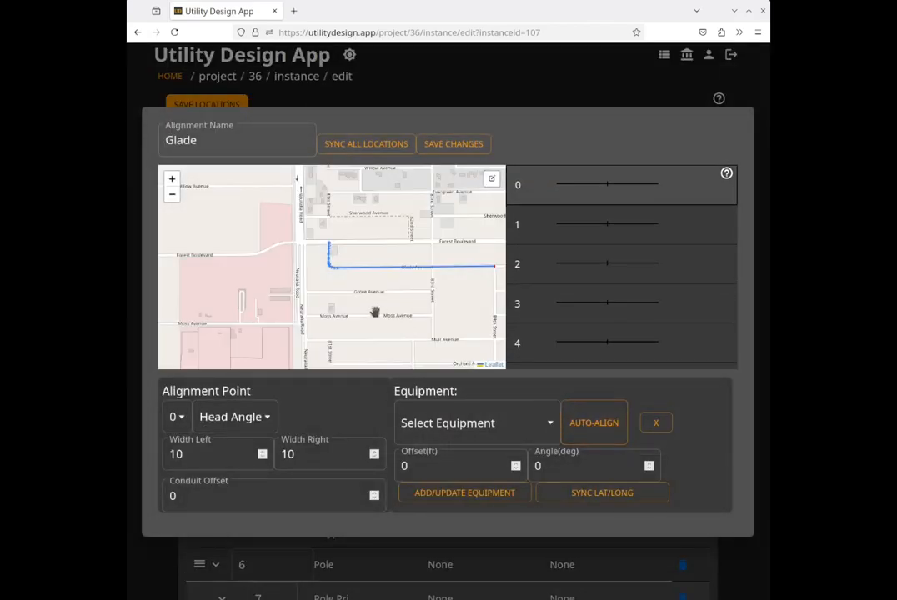
scroll(300, 296, "up", 3)
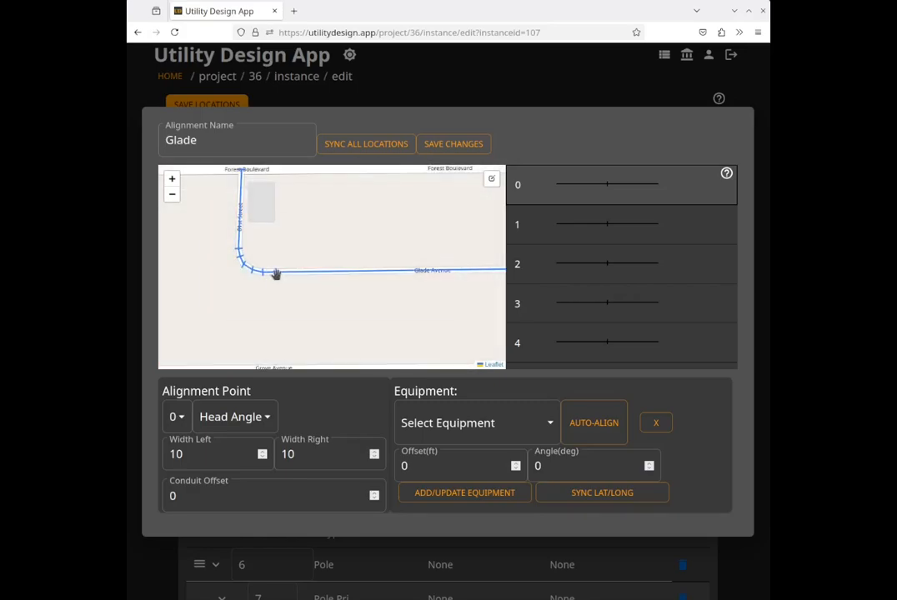
left_click(276, 275)
- Reshape the Glade alignment by moving its vertices along 81st Street and the curve, and save the new geometry
left_click(491, 179)
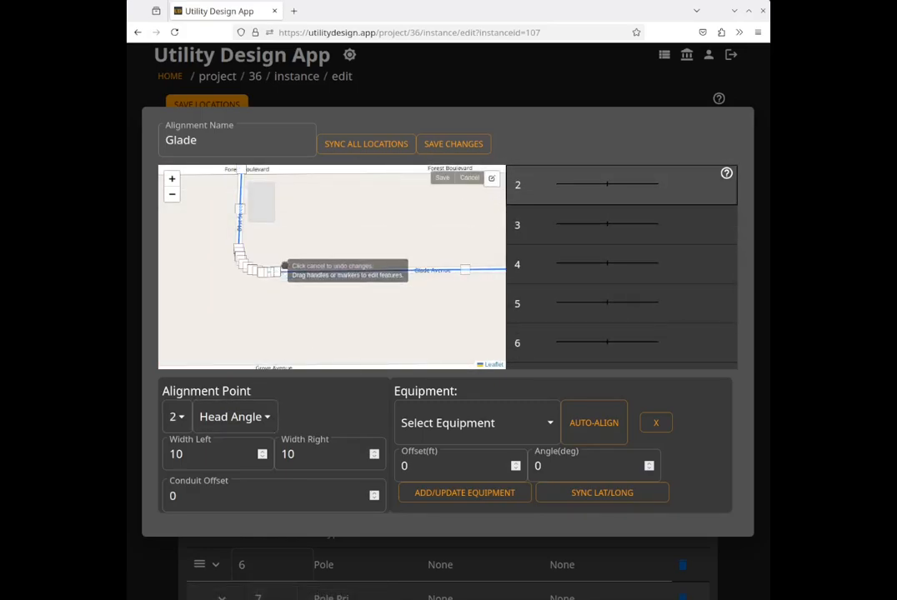
left_click_drag(278, 270, 325, 235)
left_click_drag(325, 280, 260, 330)
left_click_drag(260, 286, 211, 321)
left_click_drag(413, 300, 270, 290)
left_click_drag(448, 300, 382, 298)
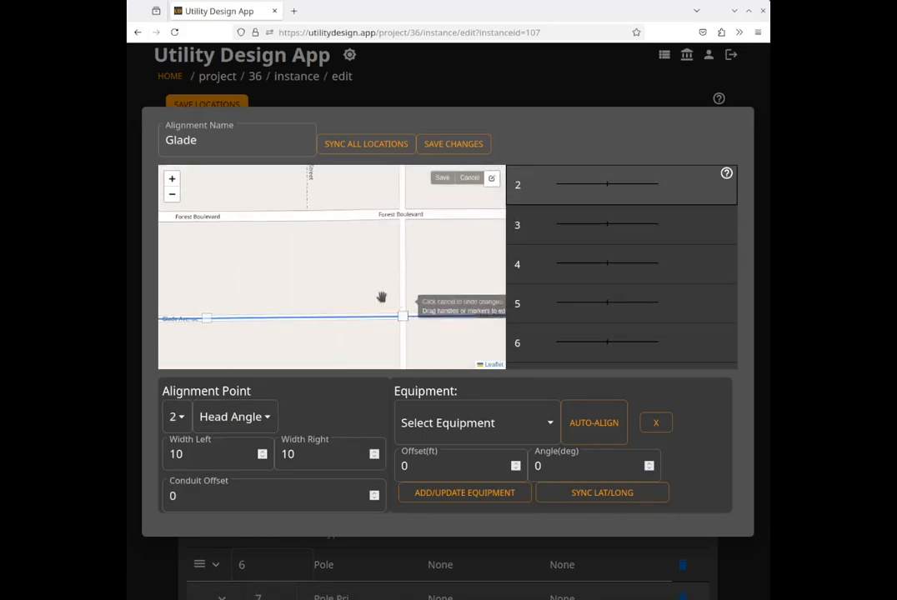
left_click_drag(248, 285, 386, 288)
left_click_drag(246, 228, 241, 227)
left_click(442, 182)
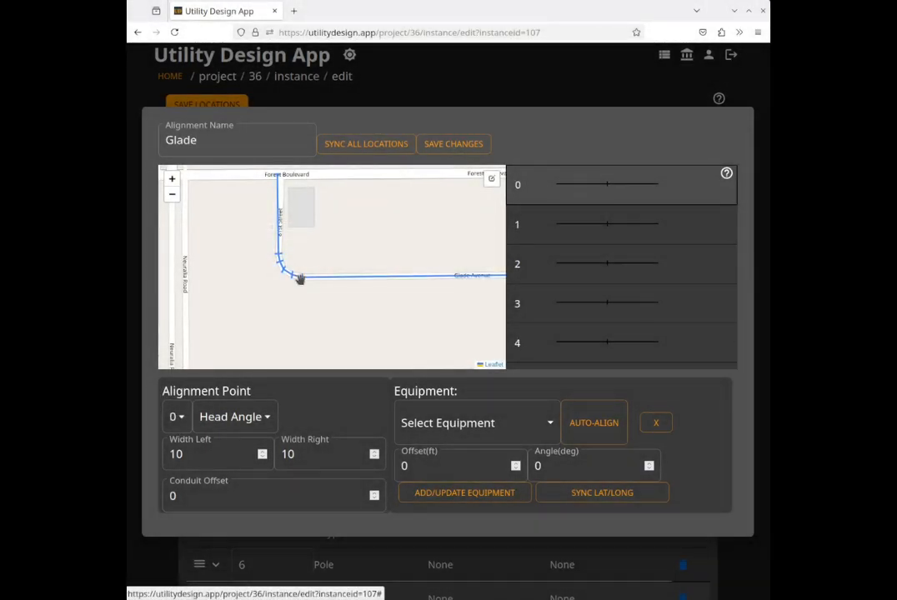
- Set alignment point 2 to Tail Angle with a left width of 30 and a right width of 25
left_click(301, 284)
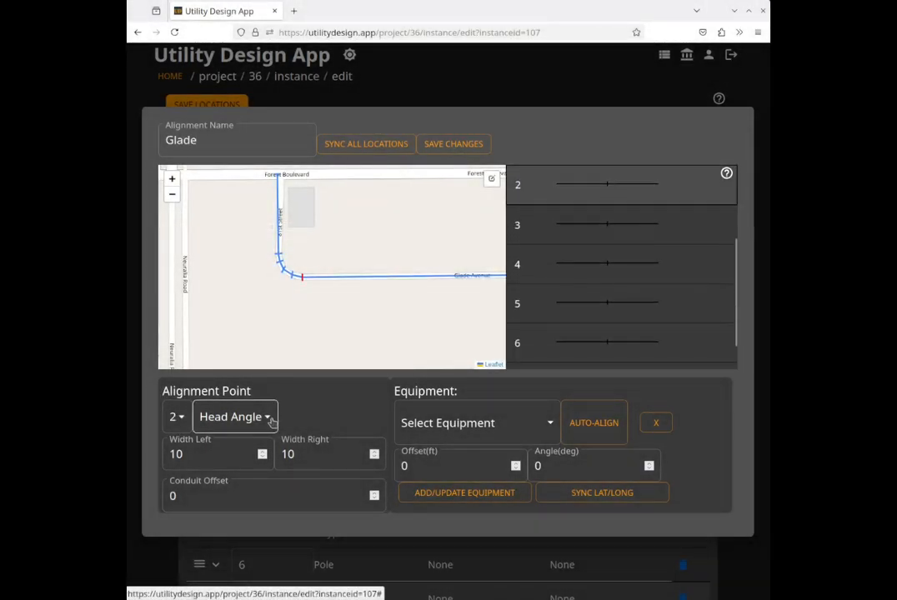
left_click(229, 416)
left_click(209, 446)
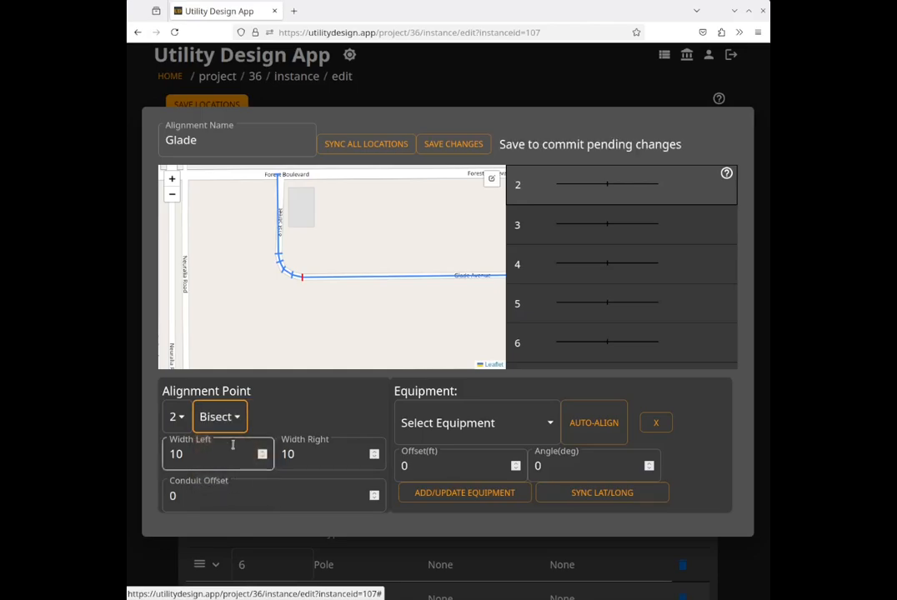
left_click(219, 417)
left_click(214, 487)
key("Tab")
type("30")
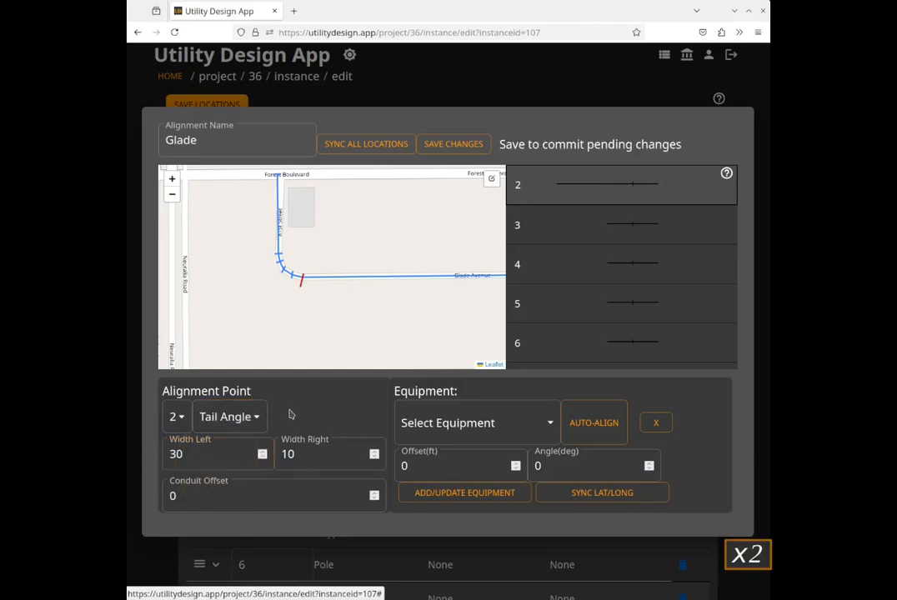
key("Tab")
- Set both the left and right widths of alignment point 1 to 20
left_click(298, 338)
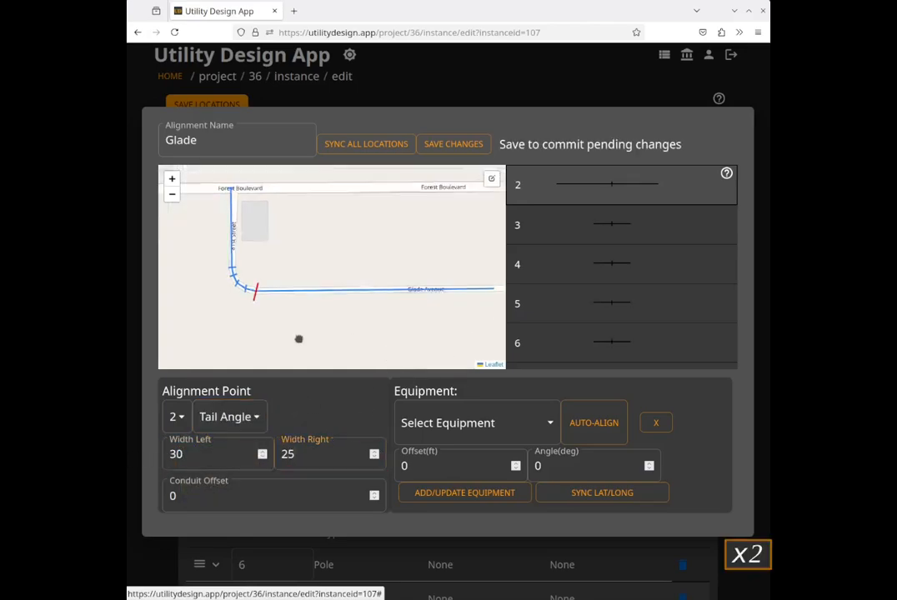
double_click(191, 454)
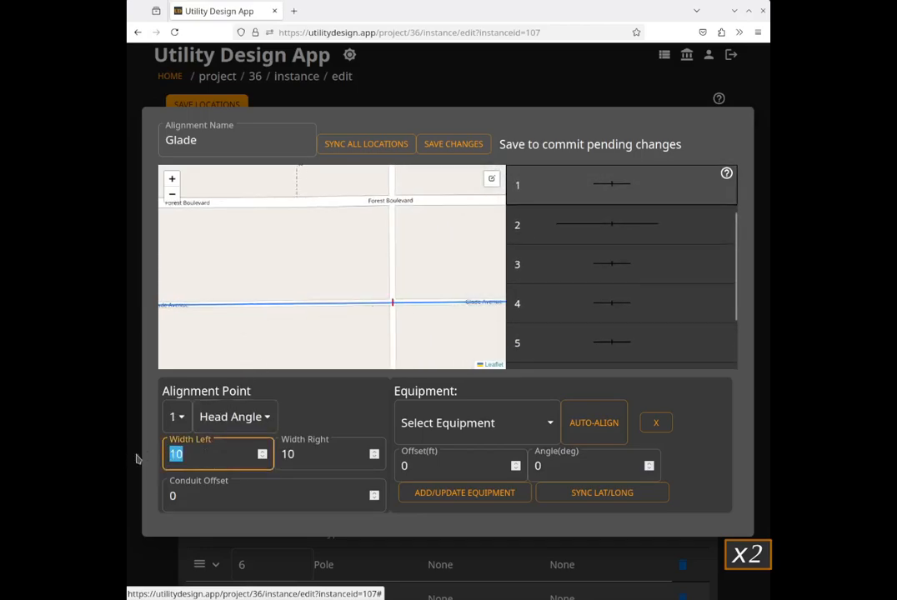
type("20")
double_click(317, 454)
type("20")
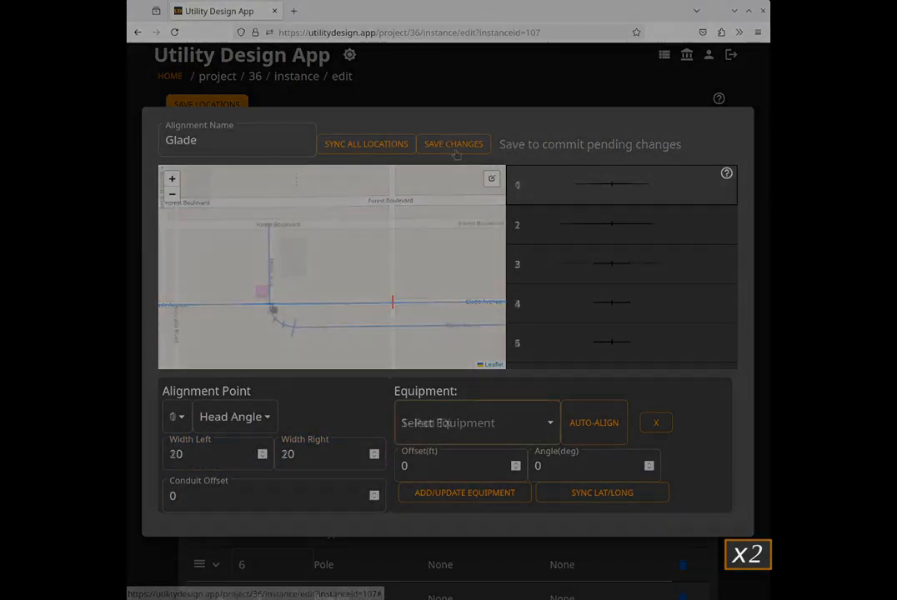
- Add equipment 1- Pad TX to alignment point 6 with an offset of -20 ft
left_click(476, 422)
left_click(430, 280)
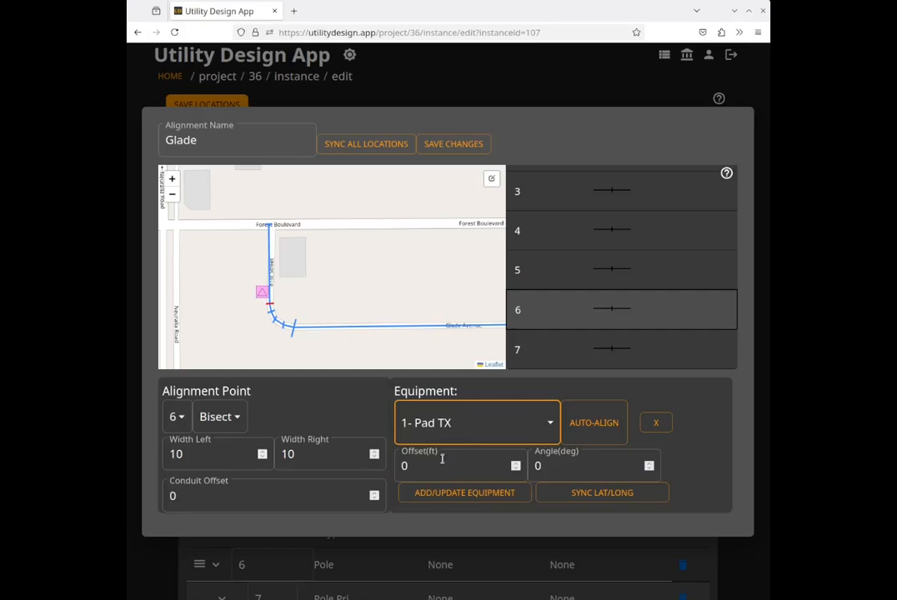
double_click(442, 465)
type("-2")
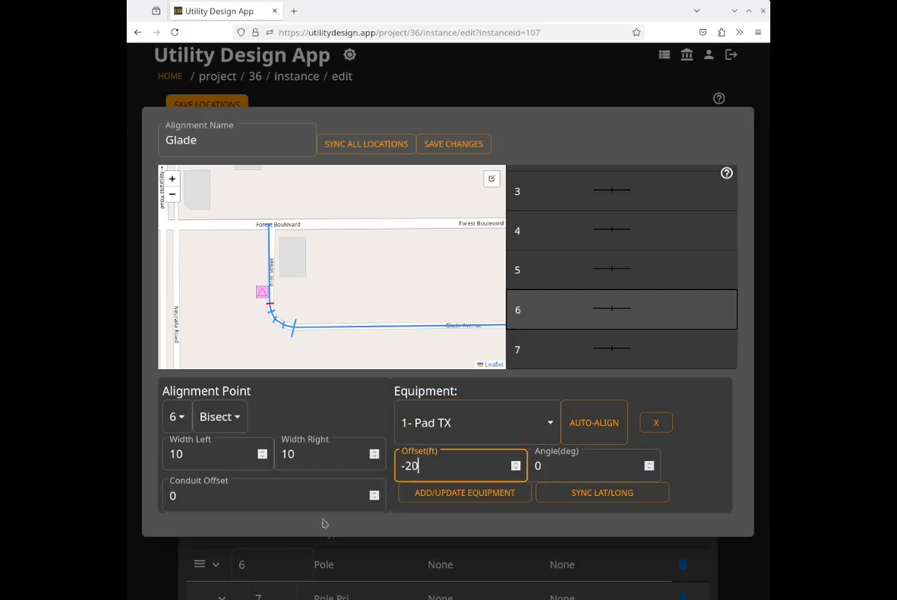
left_click(464, 492)
- Add equipment 2- Sec Box to alignment point 6 with an offset of 20 ft
left_click(476, 422)
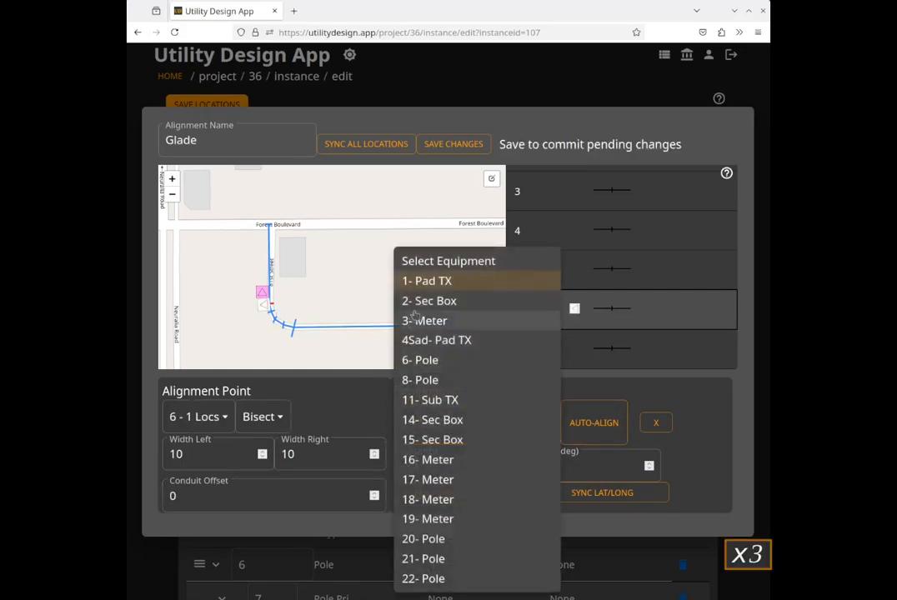
left_click(442, 296)
double_click(441, 465)
type("-20")
left_click(437, 489)
double_click(441, 465)
type("20")
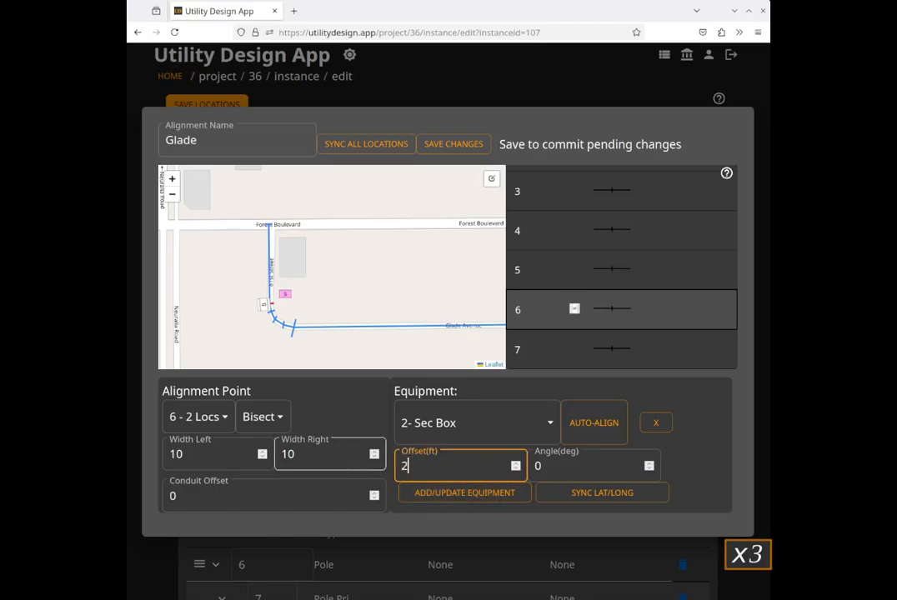
left_click(464, 492)
- Add equipment 3- Meter to alignment point 2 with an offset of 30 ft and set the point's angle type to Bisect
left_click(447, 425)
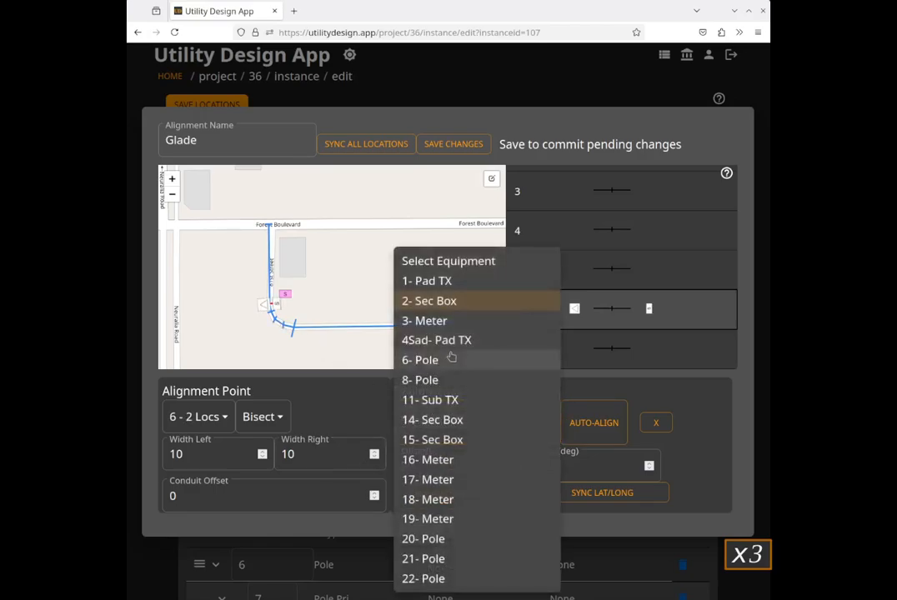
left_click(437, 321)
left_click(295, 326)
left_click(428, 431)
left_click(431, 321)
left_click(441, 479)
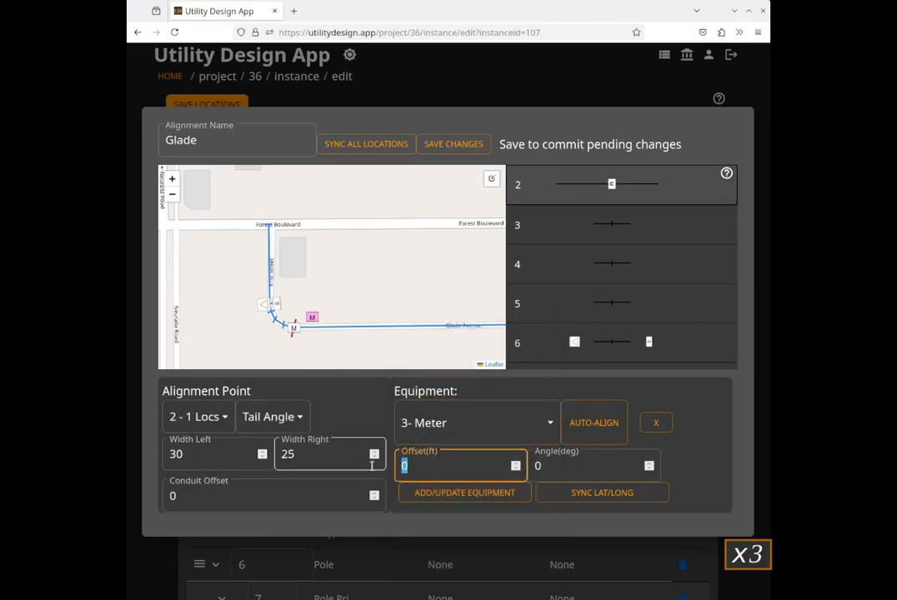
left_click(294, 417)
left_click(256, 448)
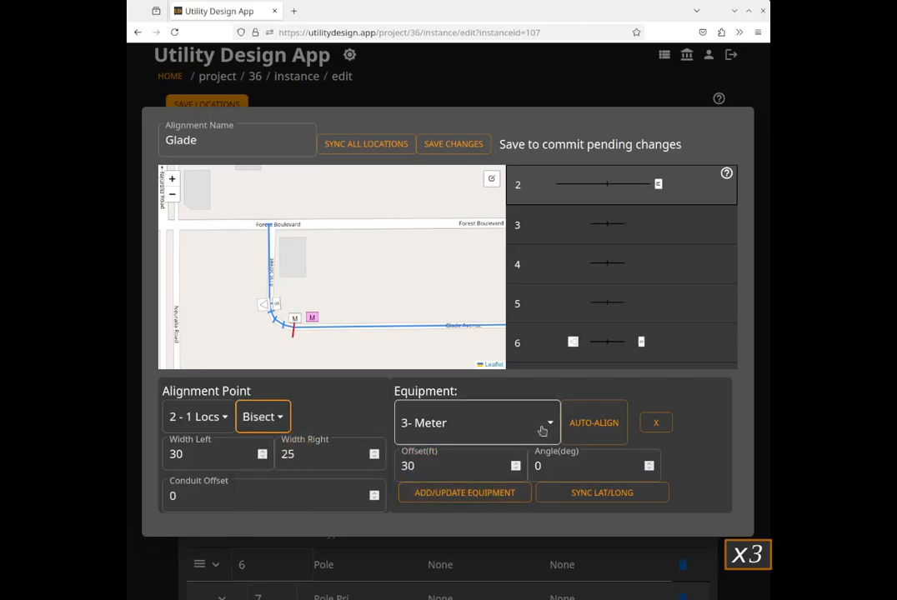
- Auto-align equipment 4Sad- Pad TX to the Glade alignment
left_click(425, 431)
left_click(450, 342)
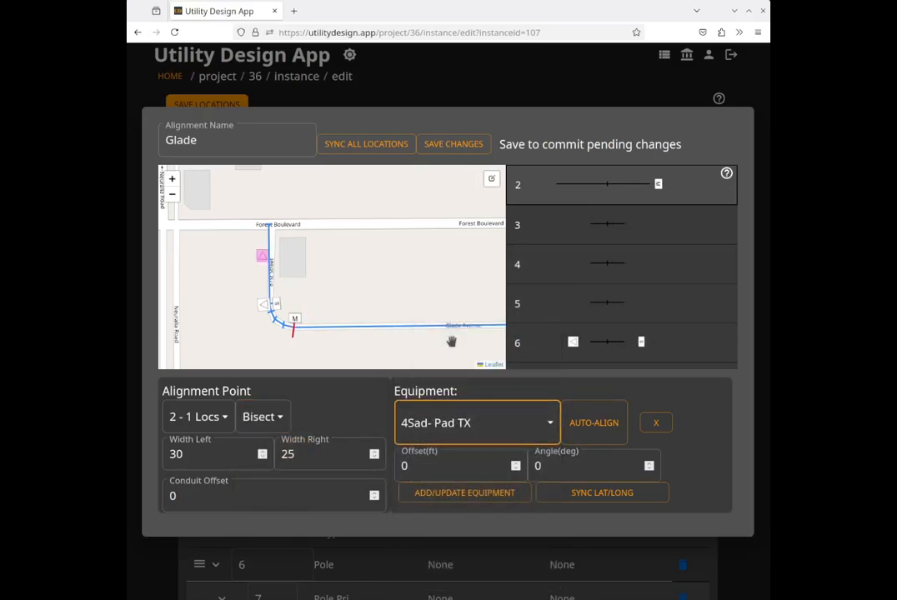
left_click(575, 422)
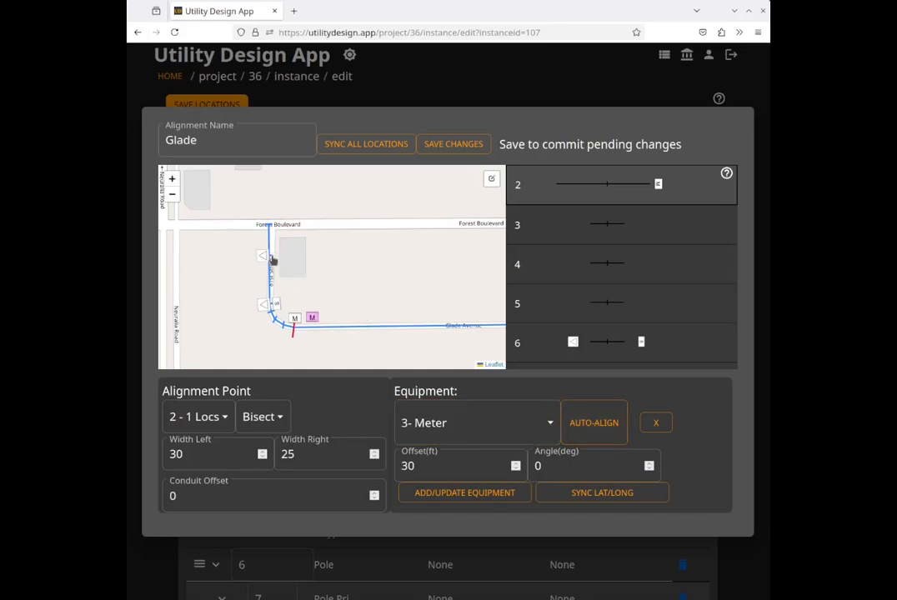
- Select 1- Pad TX at alignment point 6 and sync its latitude and longitude to the alignment
left_click(273, 261)
left_click(271, 306)
left_click(573, 493)
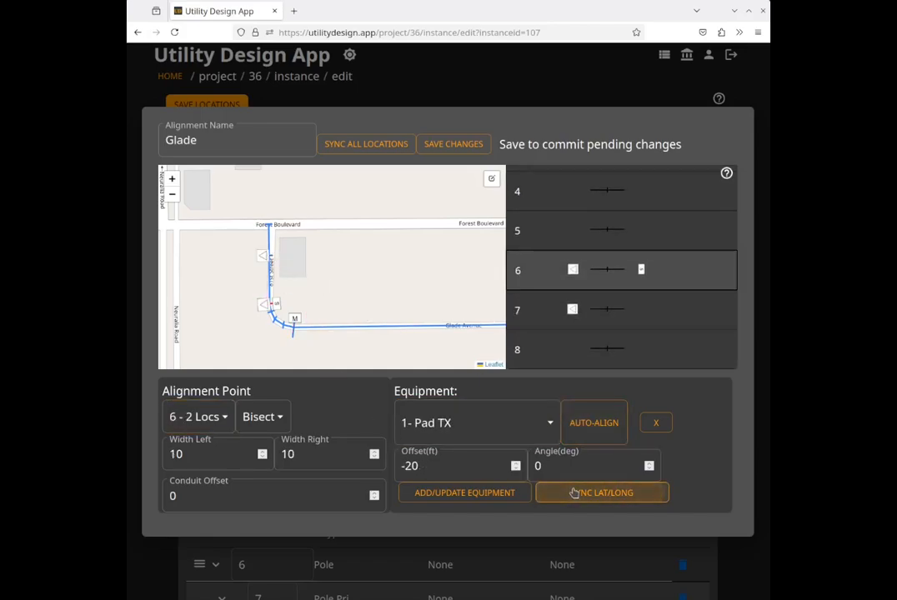
- Check the equipment placed at alignment points 7 and 6 and save the changes to the Glade alignment
left_click(573, 309)
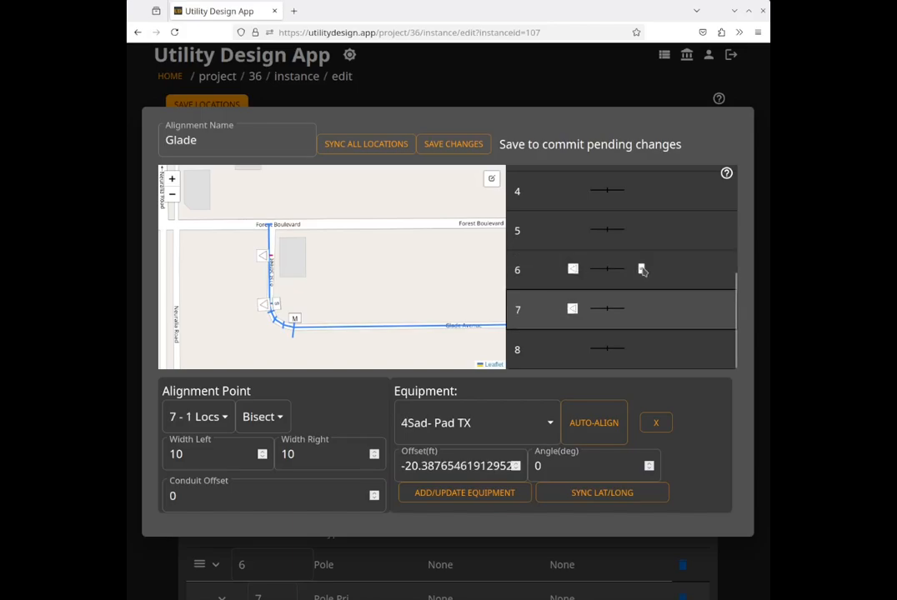
left_click(642, 269)
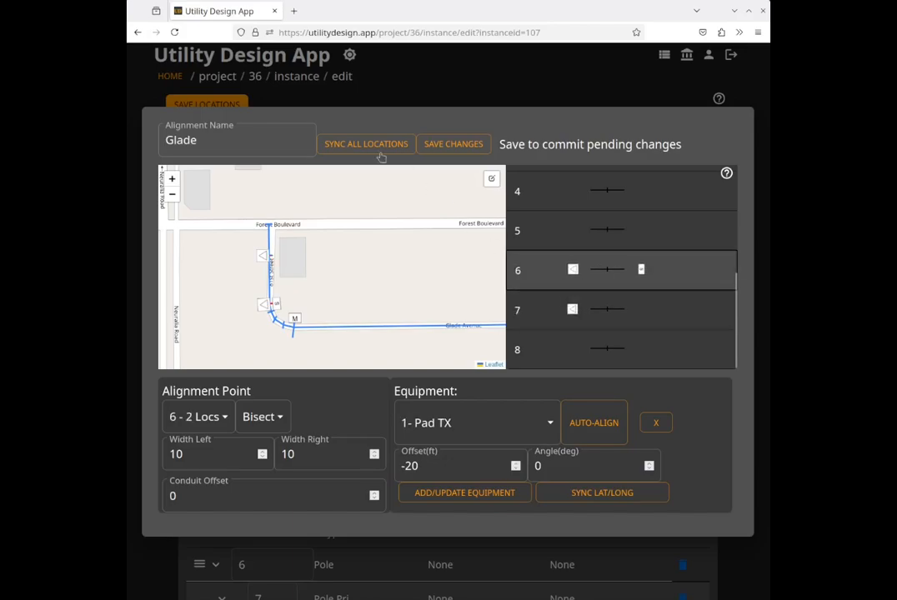
left_click(457, 143)
left_click(461, 89)
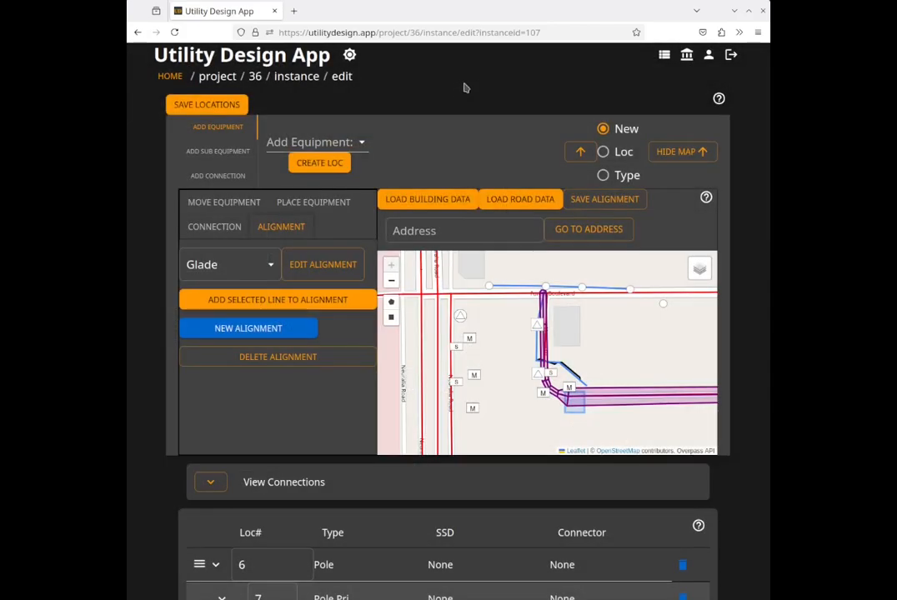
- Clear all conduit trace sections of secondary cable 4 between 1- Pad TX and 2- Sec Box and submit the change
left_click(681, 152)
left_click(210, 215)
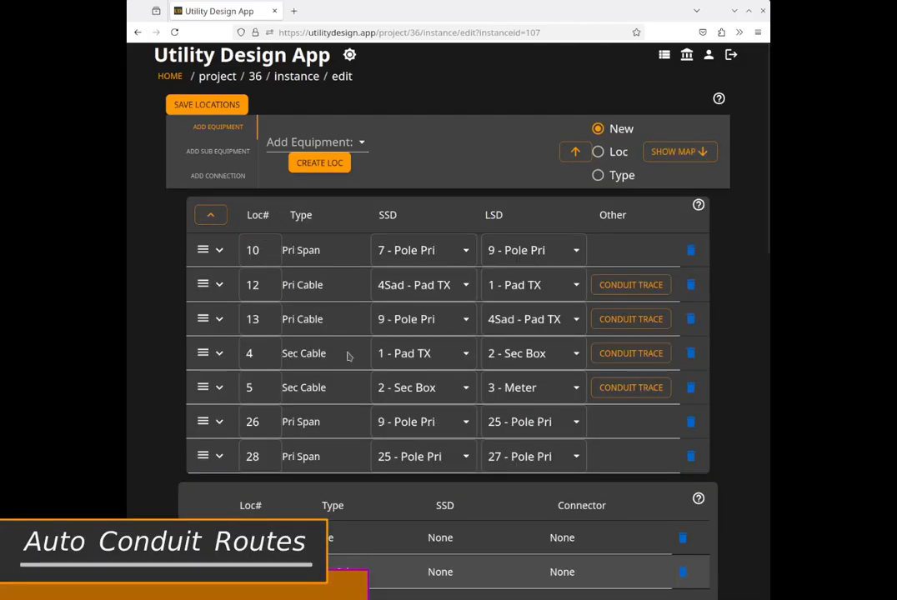
left_click(630, 354)
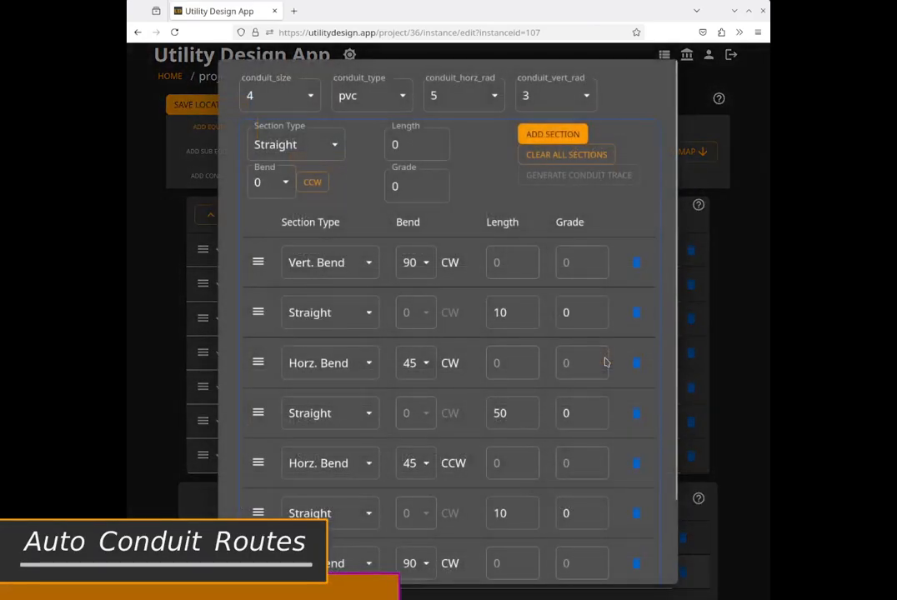
left_click(574, 158)
left_click(578, 343)
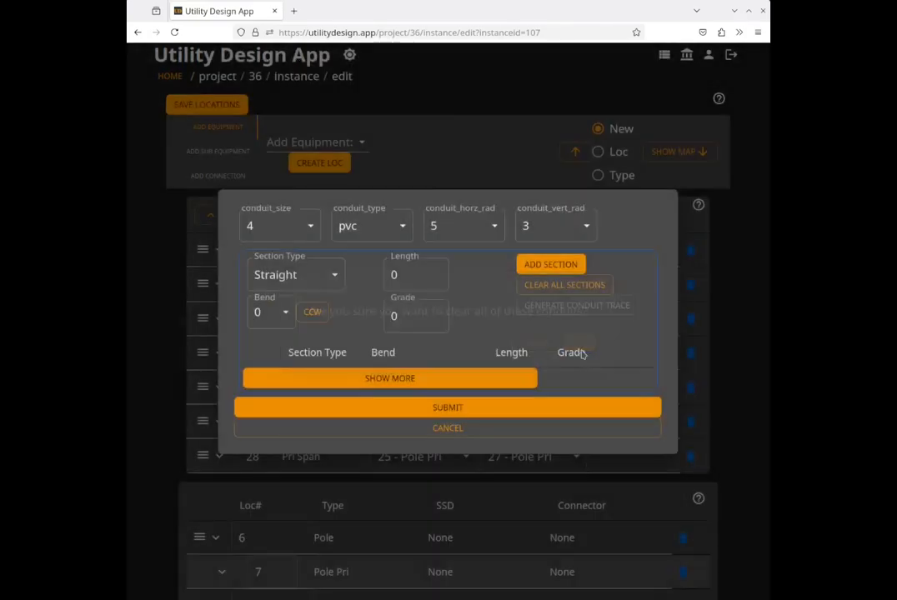
left_click(534, 408)
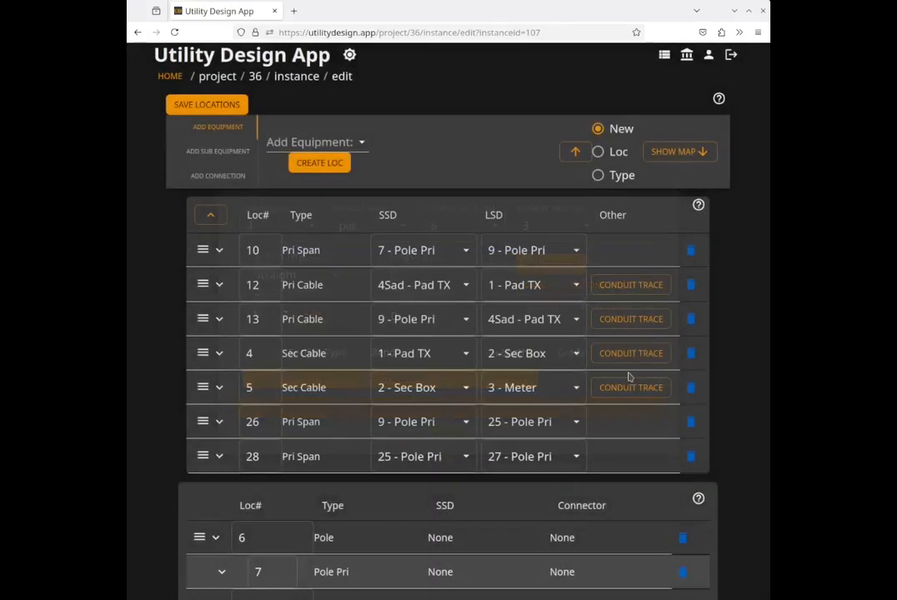
- Clear all conduit trace sections of secondary cable 5 between 2- Sec Box and 3- Meter and submit the change
left_click(638, 388)
left_click(567, 156)
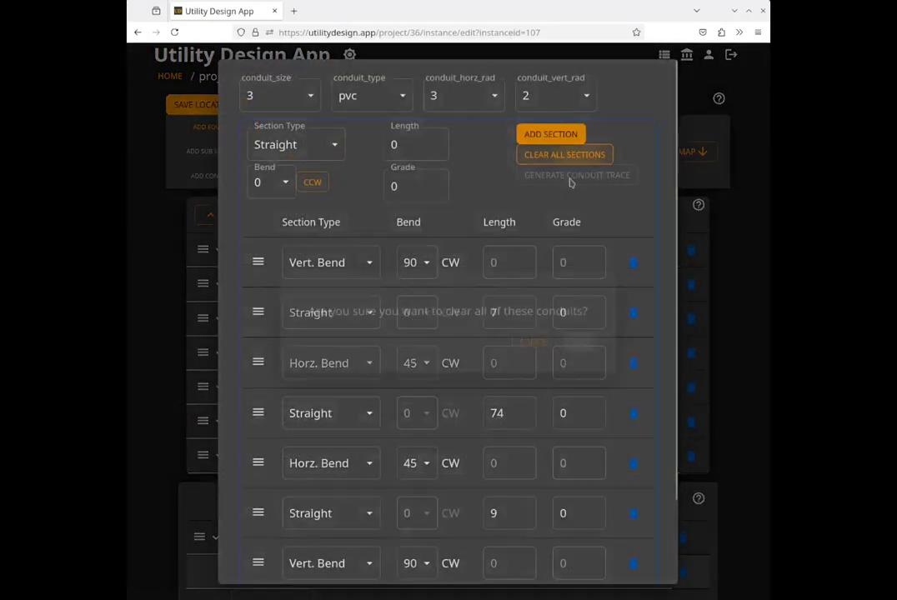
left_click(579, 342)
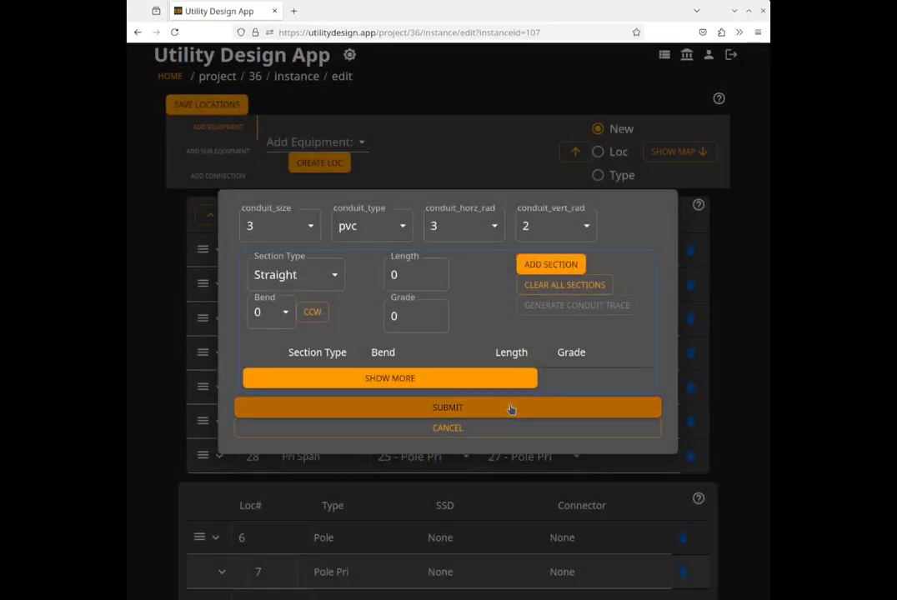
left_click(543, 405)
- Show the map and create a new road alignment named Forest along Forest Boulevard
left_click(661, 155)
left_click(281, 226)
left_click(322, 264)
left_click(476, 423)
left_click(454, 144)
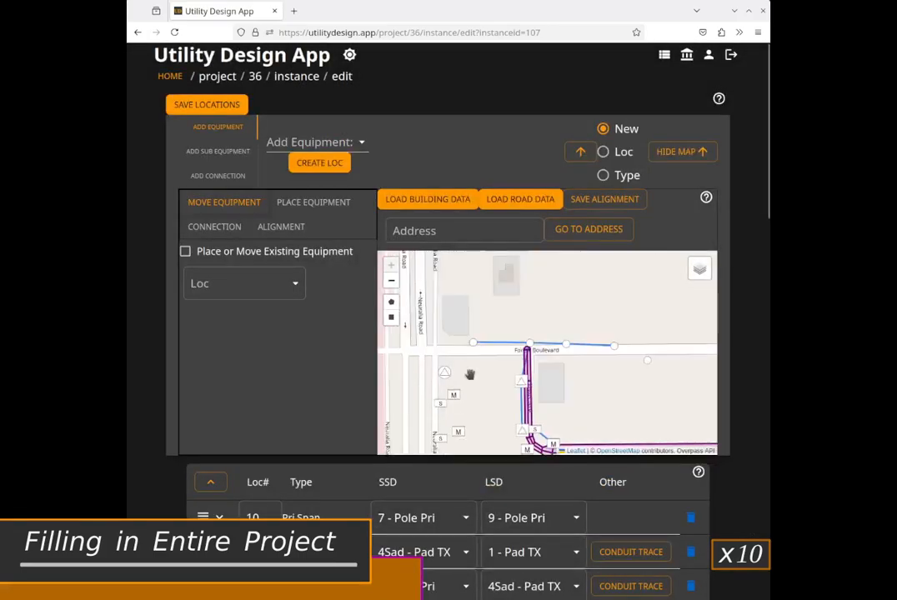
left_click(281, 227)
left_click_drag(470, 374, 517, 352)
left_click(223, 328)
type("Forest")
left_click(533, 282)
left_click(476, 318)
- Create a new road alignment named Neutrella along Neuralia Road with a width of 30
left_click(482, 403)
left_click(234, 329)
type("Neutrella")
key("Tab")
type("30")
left_click(534, 283)
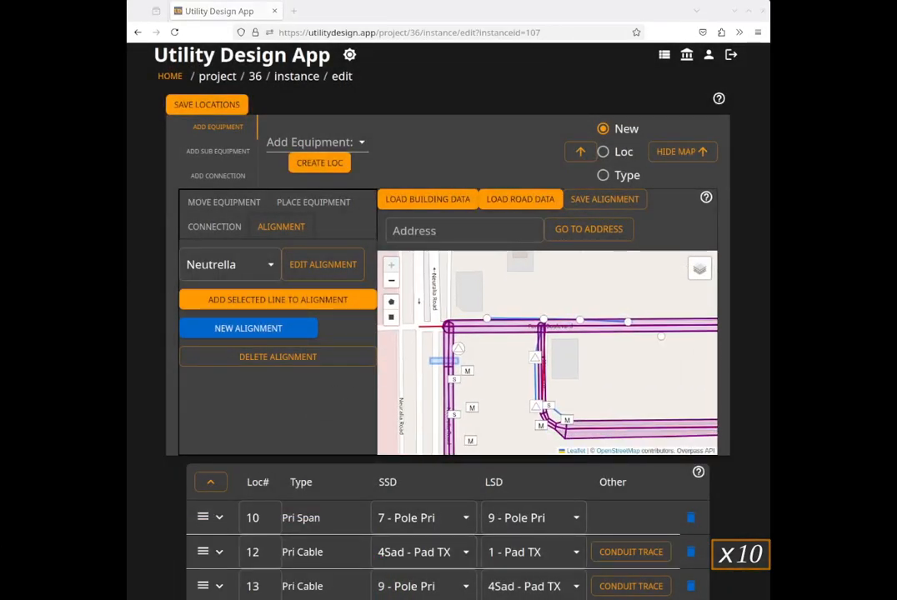
- Open the Neutrella alignment for editing and rename it as Neutralia
left_click(322, 265)
left_click(221, 140)
key("BackSpace")
key("BackSpace")
key("BackSpace")
key("BackSpace")
type("alia")
- Auto-align the meters and secondary boxes along Neuralia Road to the Neutralia alignment
scroll(392, 268, "up", 1)
left_click(476, 423)
left_click(444, 510)
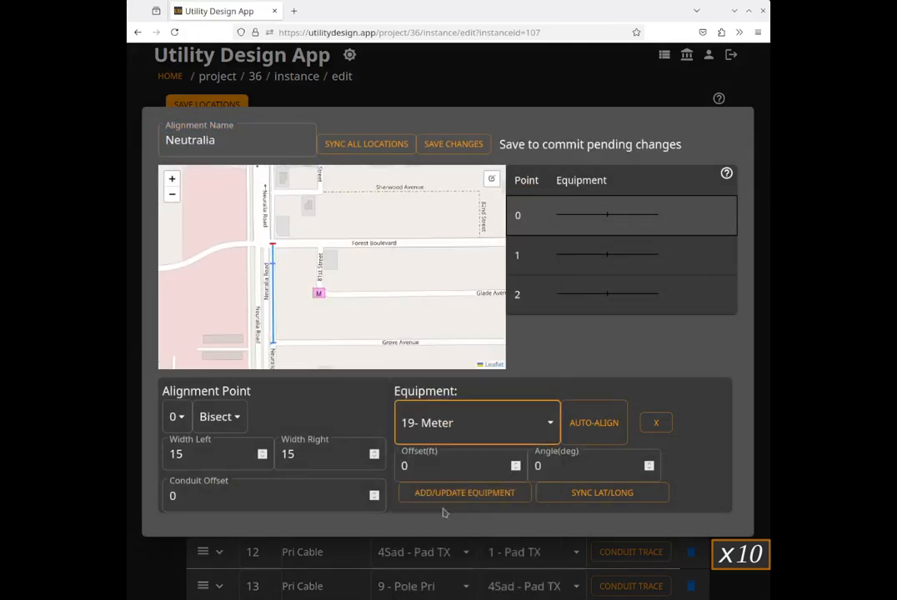
left_click(479, 422)
left_click(586, 428)
left_click(502, 425)
left_click(498, 438)
left_click(583, 431)
- Auto-align equipment 11- Sub TX to the Neutralia alignment and save the alignment changes
left_click(508, 425)
left_click(500, 400)
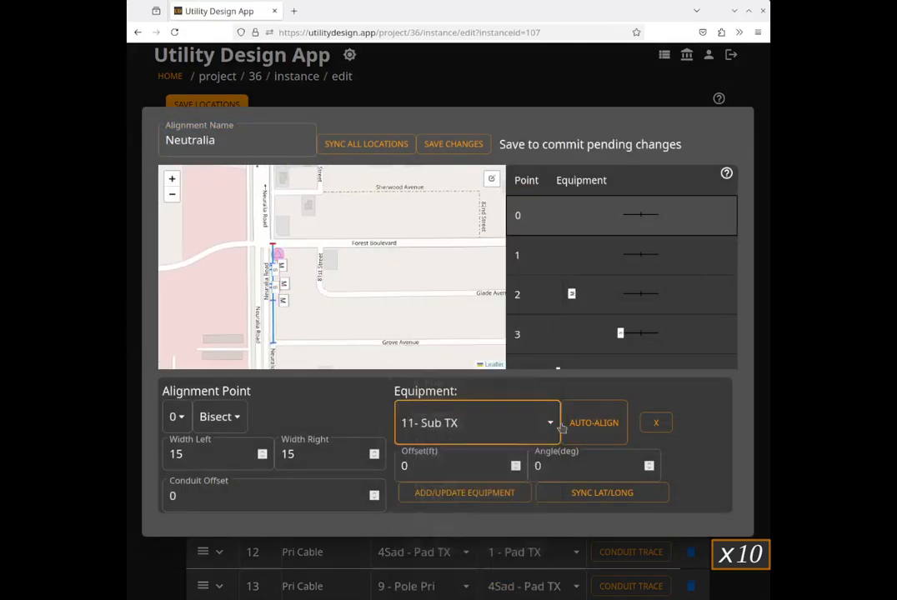
left_click(581, 426)
left_click(499, 380)
left_click(453, 144)
- Open the Glade alignment and add equipment 19- Meter to alignment point 4 with an offset of 20 ft
left_click(234, 264)
left_click(323, 264)
left_click(477, 423)
left_click(434, 520)
scroll(306, 278, "up", 1)
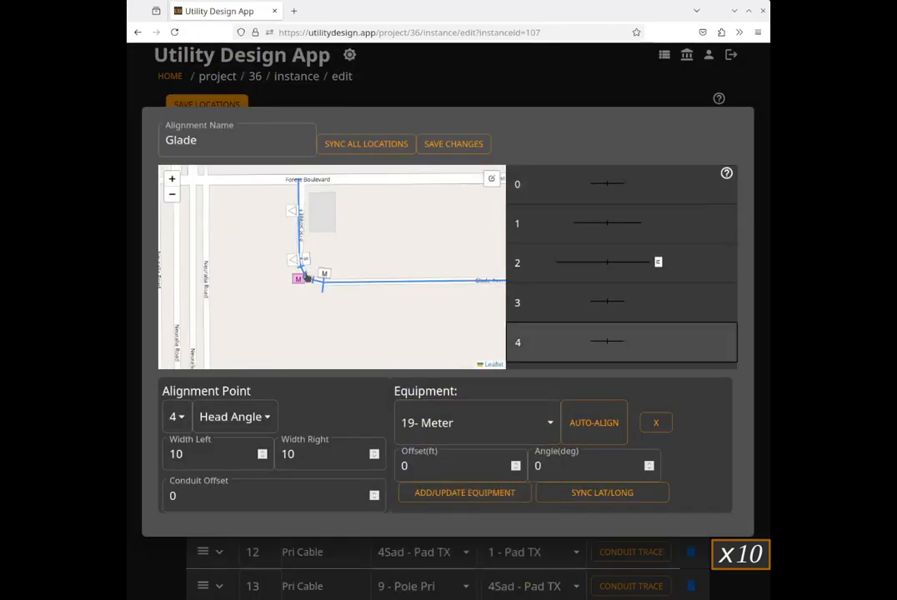
left_click_drag(414, 466, 375, 463)
type("20")
left_click(465, 492)
- Update 19- Meter to an offset of -25 ft and an angle of 45 degrees, and save the Glade alignment
double_click(499, 464)
type("-25")
key("Tab")
type("45")
left_click(464, 493)
left_click(458, 144)
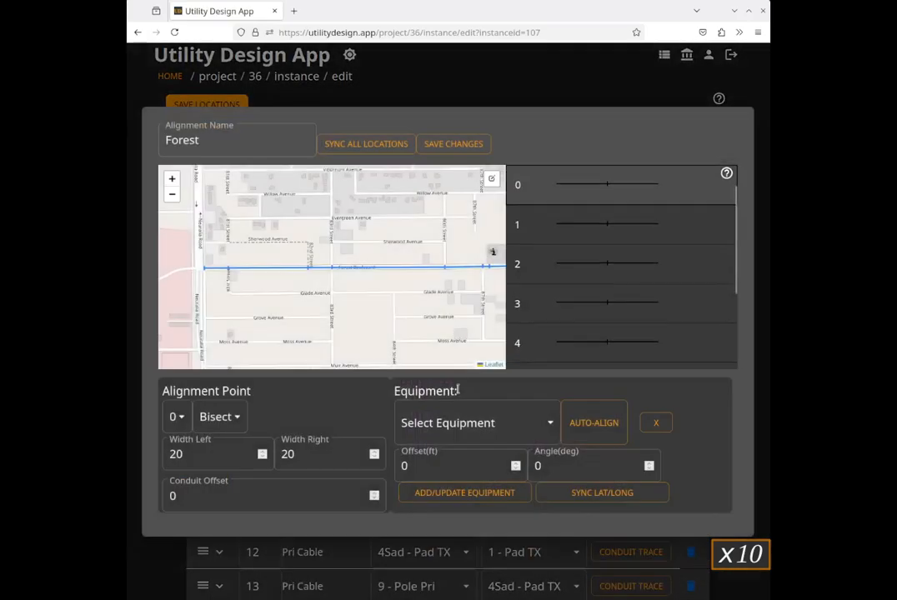
- Auto-align the poles along Forest Boulevard to the Forest alignment and save the changes
left_click(466, 420)
left_click(433, 539)
left_click_drag(224, 287, 305, 304)
scroll(309, 302, "up", 2)
left_click(582, 432)
left_click(517, 429)
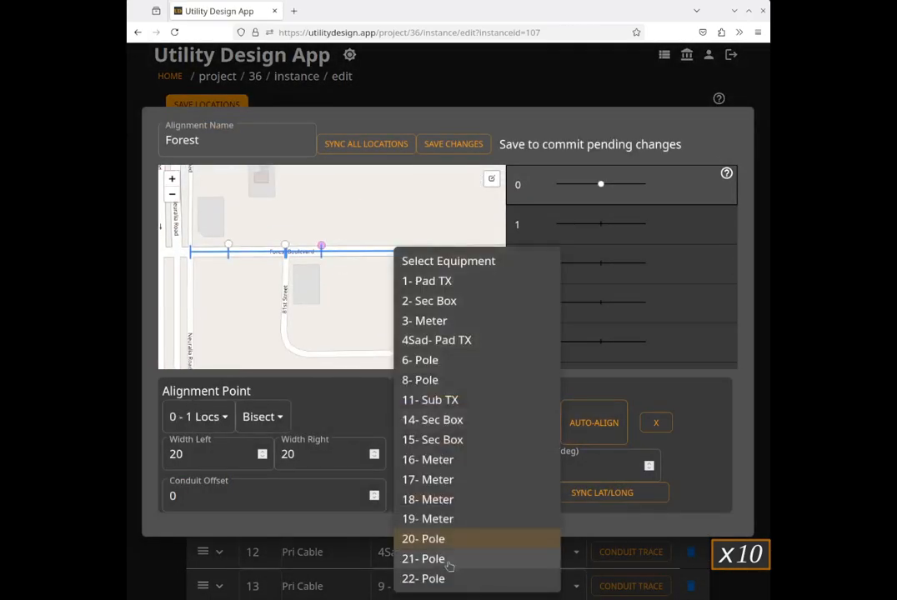
left_click(435, 540)
left_click(523, 431)
left_click(453, 144)
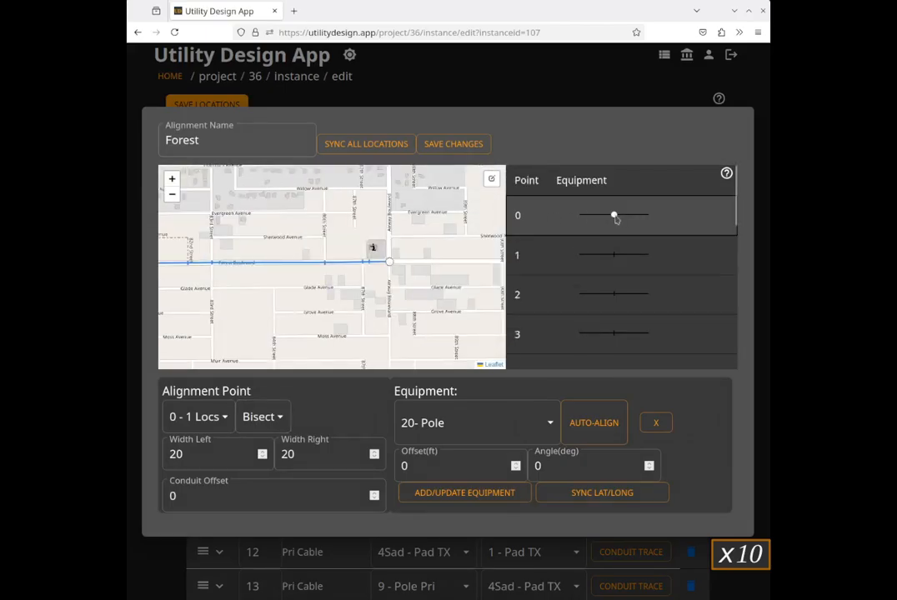
- Remove equipment 20- Pole from the Forest alignment and save the changes
left_click(476, 422)
left_click(443, 541)
left_click(655, 422)
left_click(443, 146)
- Check the poles placed on the Forest alignment points, including 21- Pole at point 8, and close the alignment
left_click_drag(250, 304, 414, 292)
scroll(590, 282, "down", 5)
left_click(635, 190)
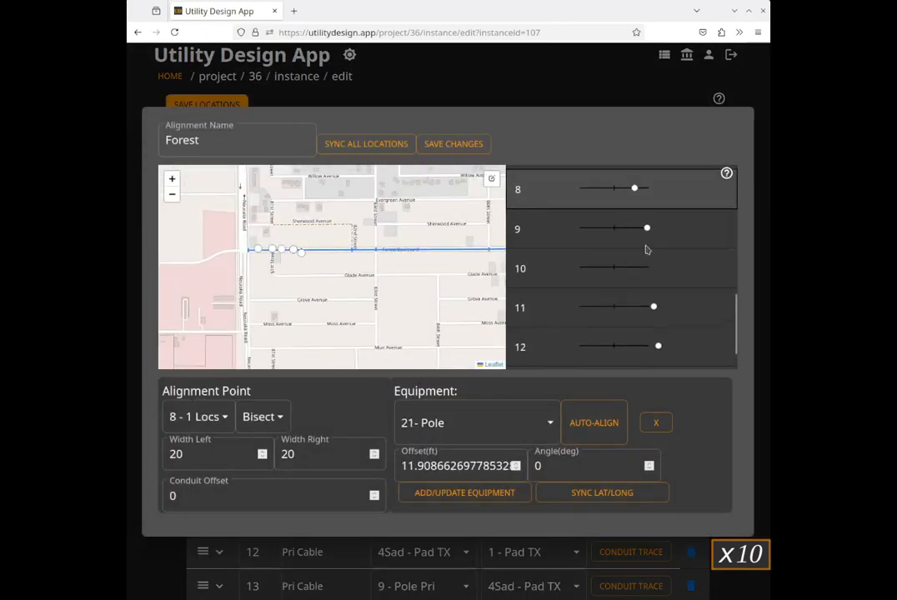
scroll(648, 252, "down", 1)
left_click(654, 270)
left_click(460, 88)
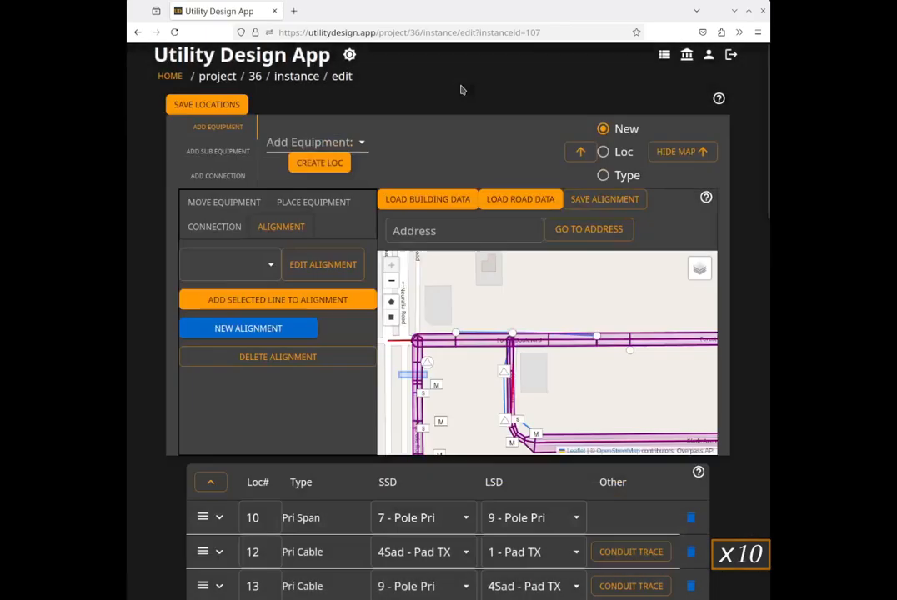
- Create secondary connections from 2- Sec Box to 19- Meter and from 15- Sec Box to 17- Meter and 18- Meter
left_click(219, 228)
left_click(570, 324)
left_click(596, 295)
left_click(492, 359)
left_click(475, 332)
left_click(502, 314)
left_click(494, 325)
- Create connections linking 14- Sec Box with 15- Sec Box, 16- Meter and 11- Sub TX
left_click(475, 298)
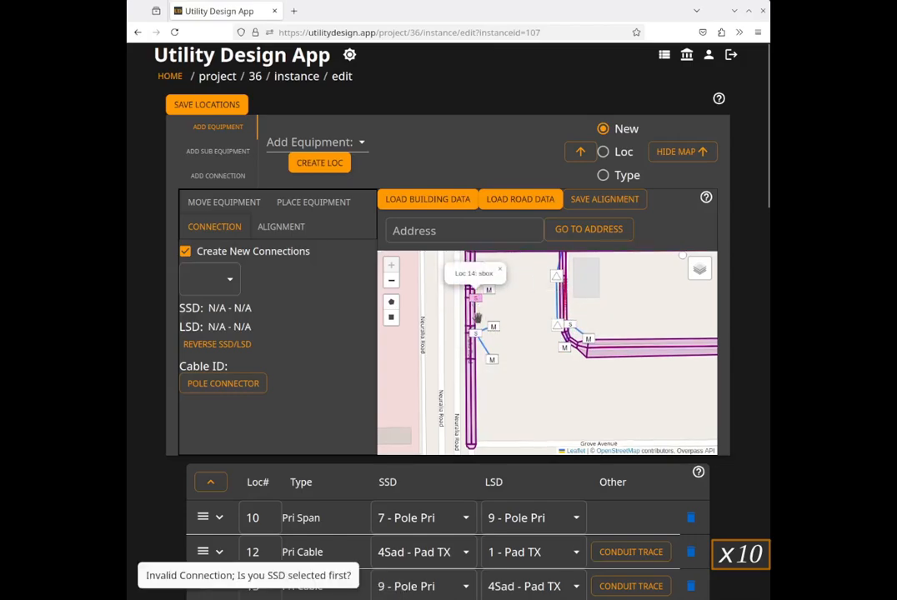
left_click(281, 226)
left_click(229, 227)
left_click(185, 251)
left_click(475, 297)
left_click(488, 289)
left_click(184, 251)
left_click(489, 289)
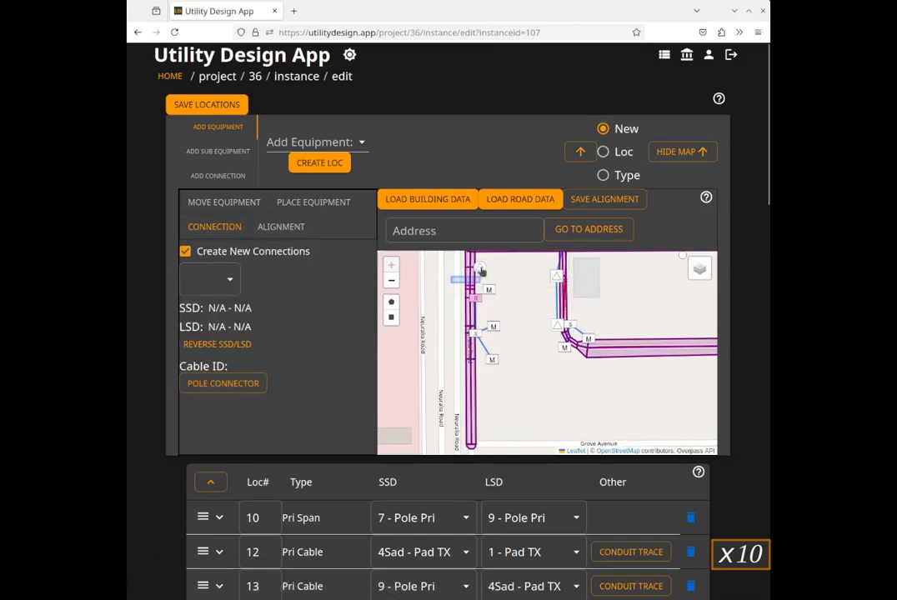
left_click(480, 269)
left_click(475, 320)
left_click_drag(491, 324, 475, 316)
- Connect 7- Pole Pri on Forest Boulevard to 11- Sub TX and turn off creating new connections
scroll(475, 317, "down", 2)
left_click_drag(427, 209, 470, 245)
left_click(509, 248)
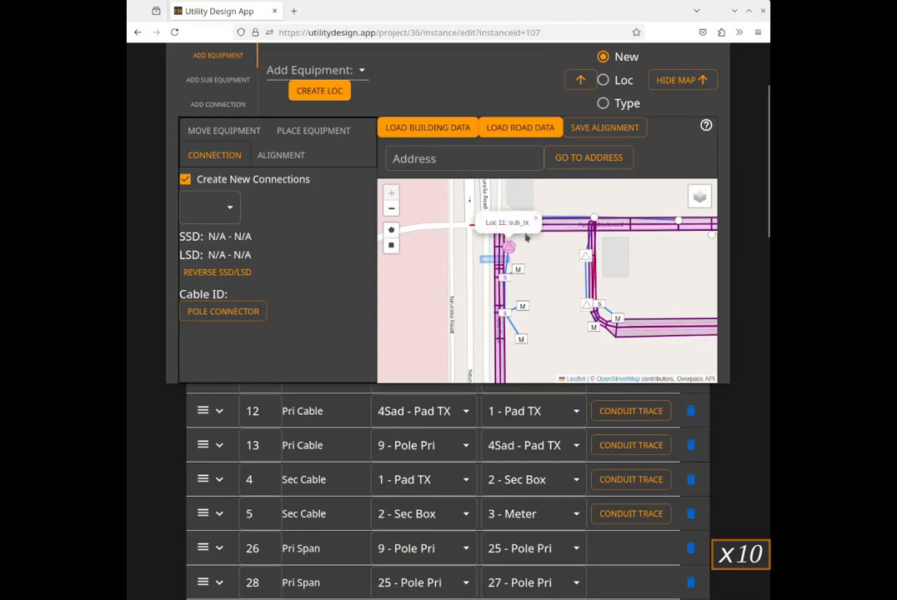
left_click(538, 217)
left_click(185, 179)
- Configure secondary cables 30 to 32 as UG CONDUIT, AL, XLPE, TPX, with size 1/0 for 31 and 4/0 for 32
left_click(209, 207)
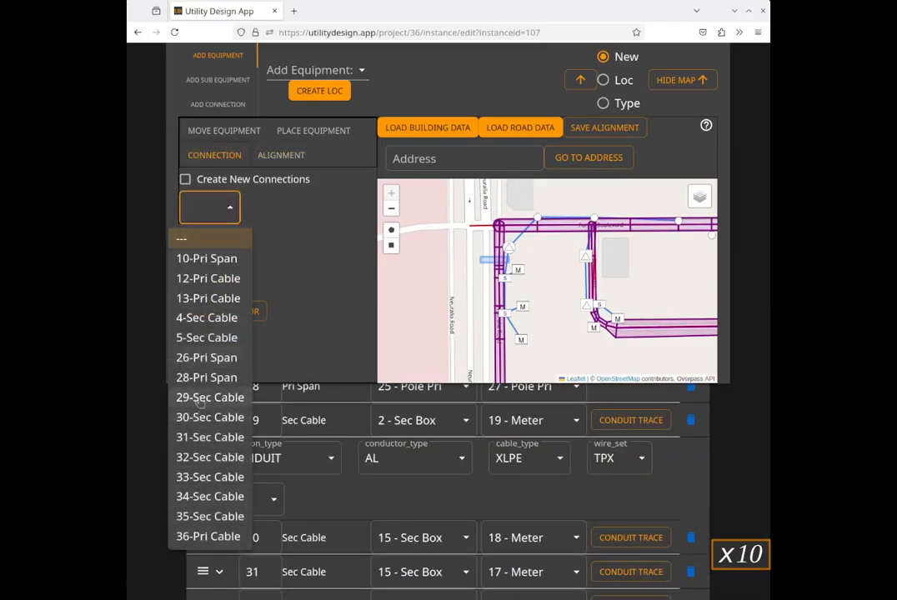
left_click(210, 415)
left_click(220, 538)
scroll(293, 508, "down", 2)
left_click(219, 514)
left_click(504, 296)
scroll(250, 509, "down", 2)
left_click(219, 489)
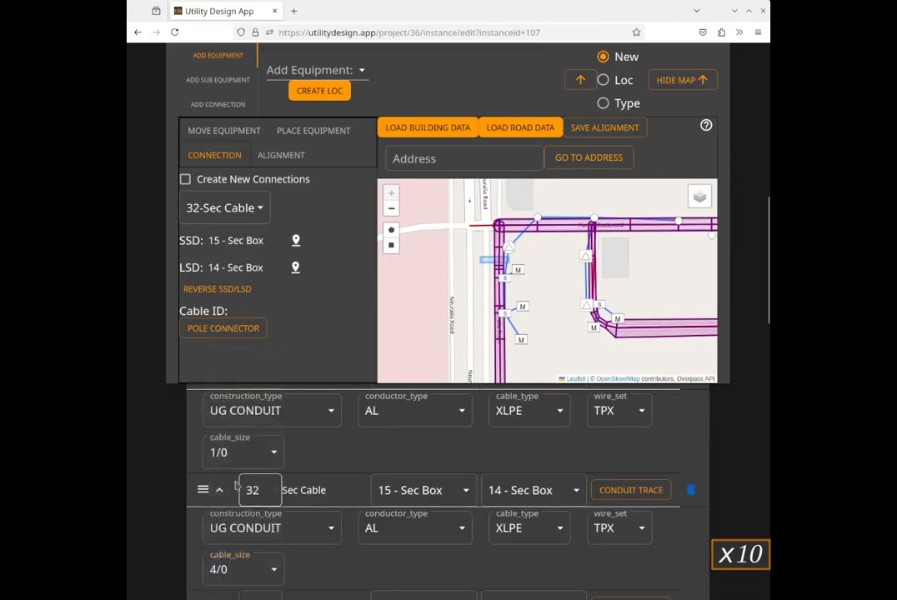
- Configure the remaining secondary cables, using size 350 for 35, and primary cable 36 as UG CONDUIT, AL, EPR-CONC-ENCAP, 25 kV, wire set 3, 1/0
left_click(219, 489)
left_click(220, 523)
left_click(219, 453)
left_click(219, 489)
left_click(241, 569)
left_click(219, 488)
left_click(219, 523)
left_click(242, 597)
left_click(233, 400)
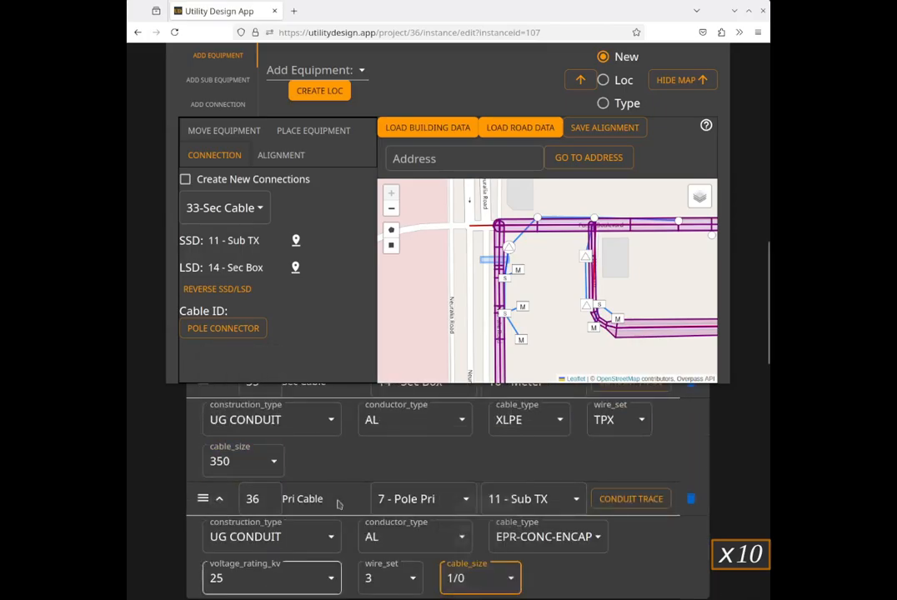
- Save the locations and run the calculations for the newest instance of the Initialize phase
scroll(471, 401, "up", 10)
left_click(222, 104)
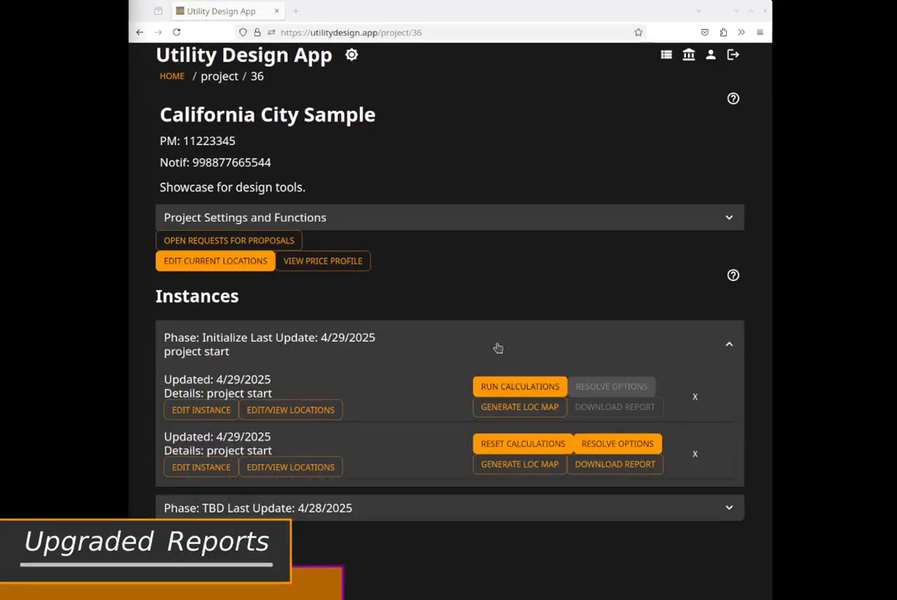
left_click(516, 385)
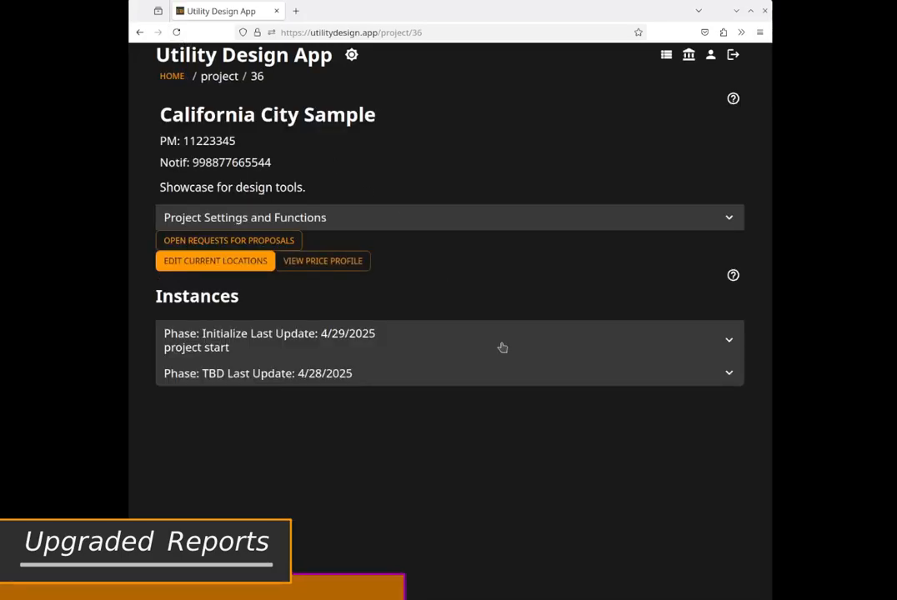
- Download the newest instance's report and examine the total conduit alignment plot in the totalplot PDF
left_click(503, 347)
left_click(583, 408)
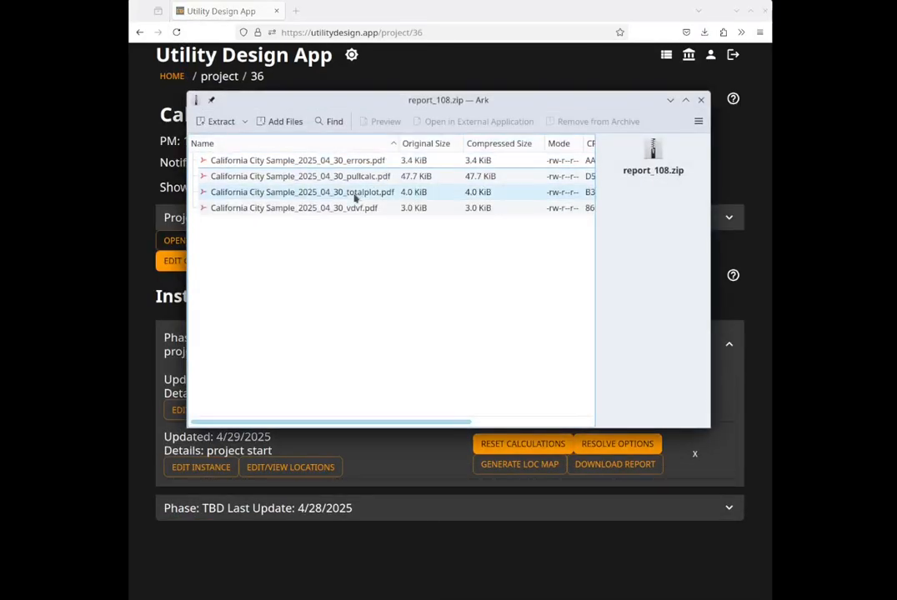
double_click(353, 193)
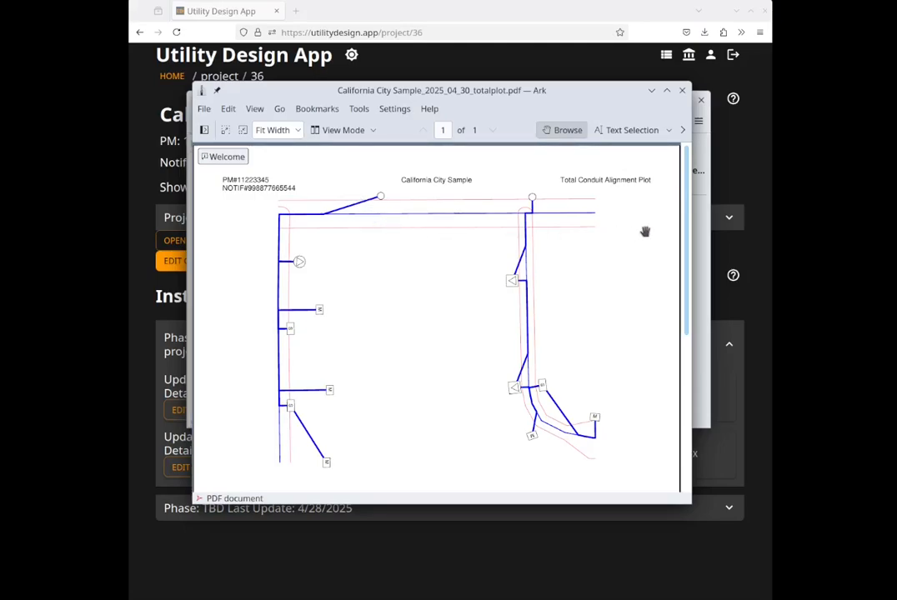
mouse_move(685, 229)
left_mouse_down()
mouse_move(689, 265)
mouse_move(683, 246)
left_mouse_up()
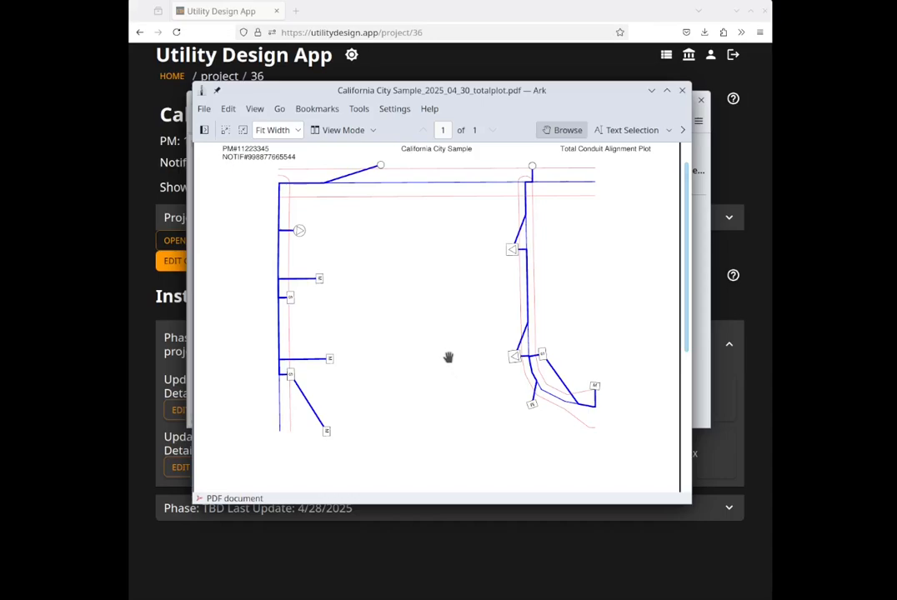
left_click(681, 90)
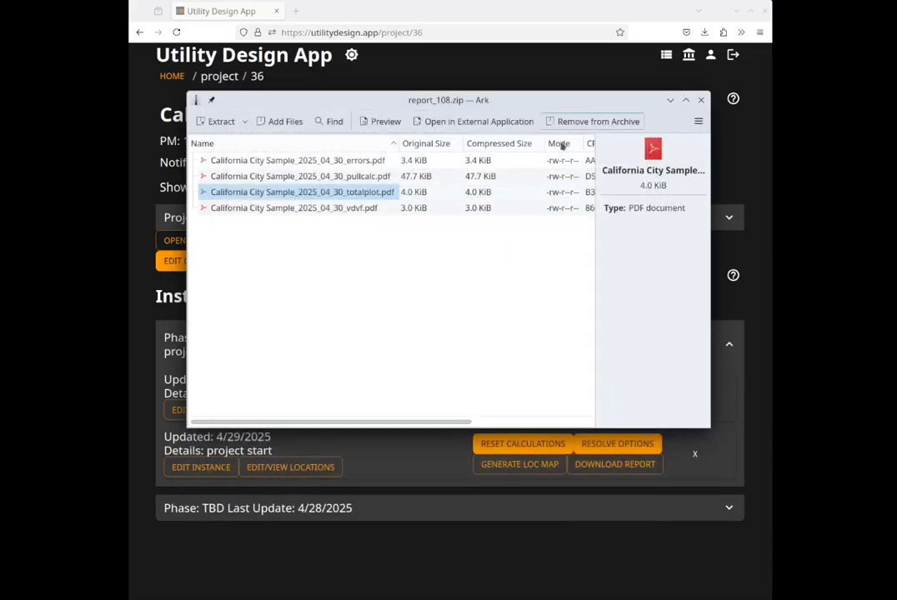
- Examine the pull tension calculations for the cables in the report's pullcalc PDF and close the report archive
double_click(367, 176)
left_click_drag(686, 153, 687, 162)
scroll(527, 220, "down", 1, "ctrl")
left_click_drag(395, 90, 415, 46)
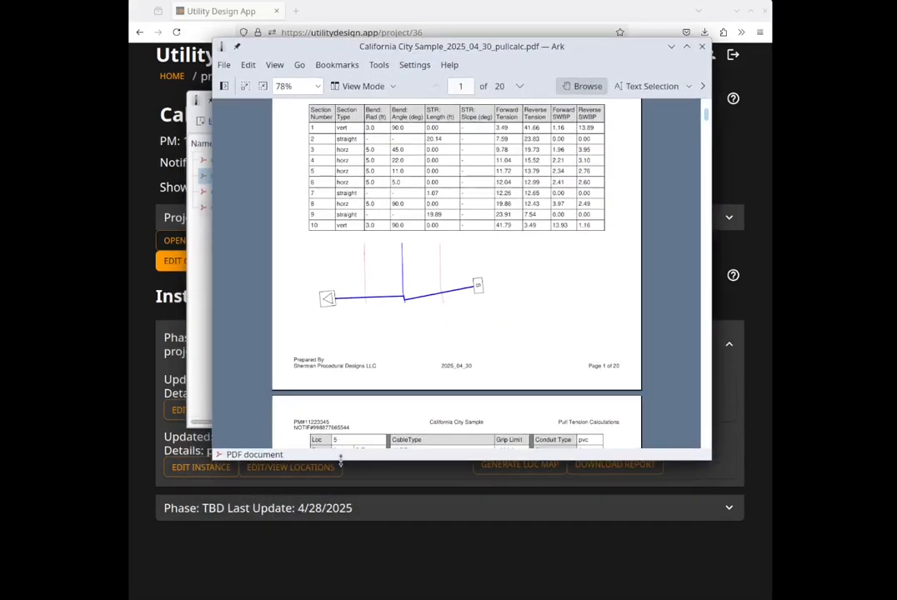
left_click_drag(336, 461, 336, 581)
left_click_drag(704, 128, 705, 281)
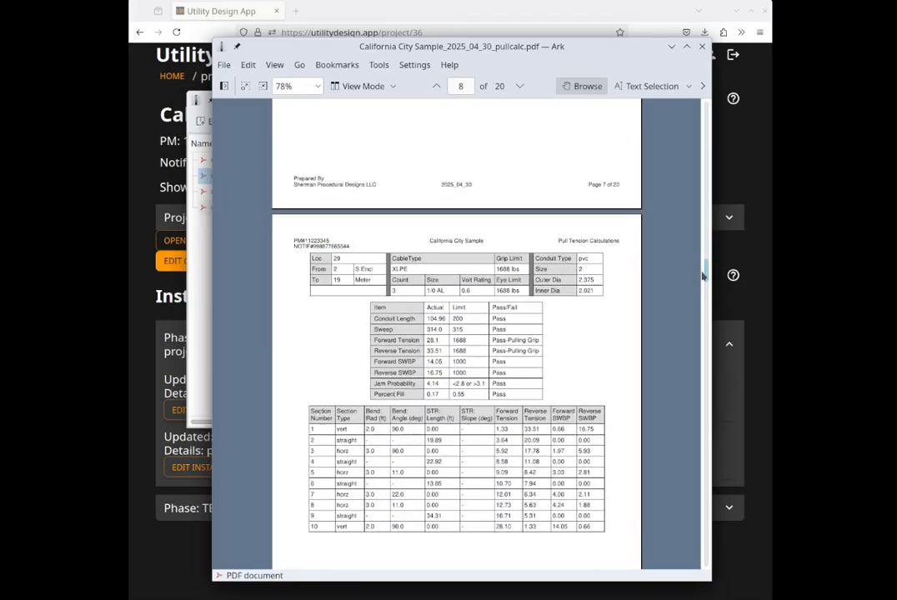
left_click(701, 46)
left_click(702, 101)
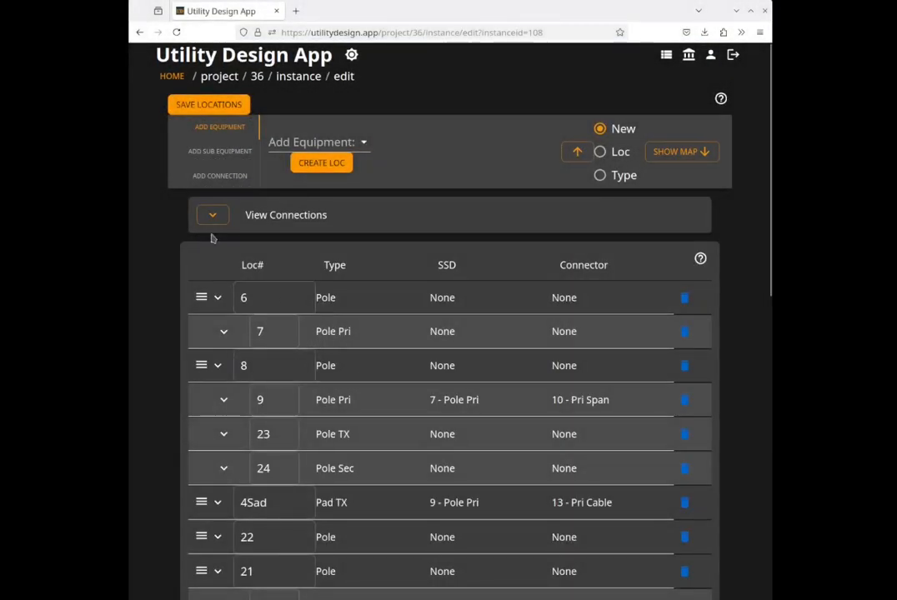
- Generate a conduit trace for primary cable 13 between 9- Pole Pri and 4Sad- Pad TX
left_click(212, 215)
left_click(607, 292)
left_click(578, 306)
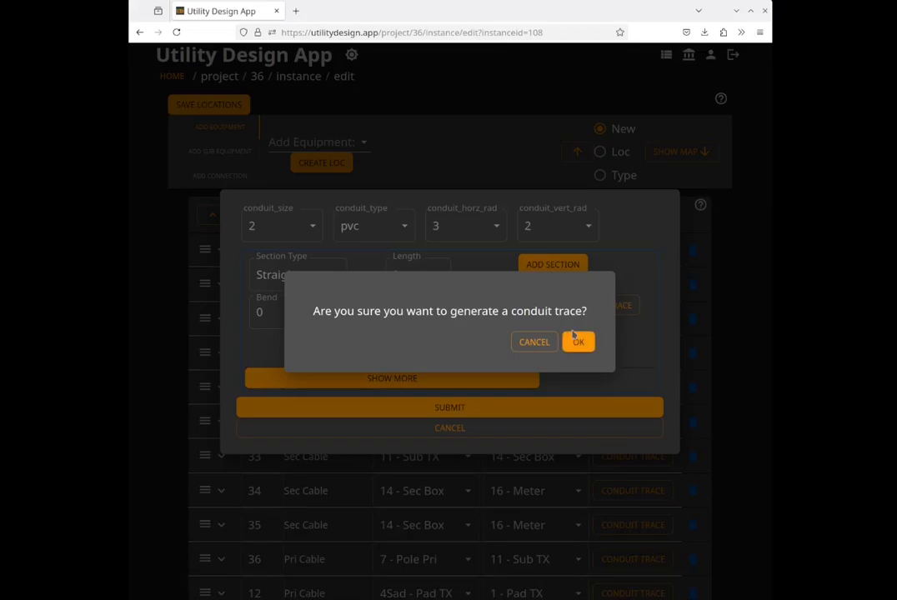
left_click(575, 340)
- Set the lengths of the first two straight sections of the conduit trace to 23 and 10
key("BackSpace")
left_click_drag(523, 362, 513, 359)
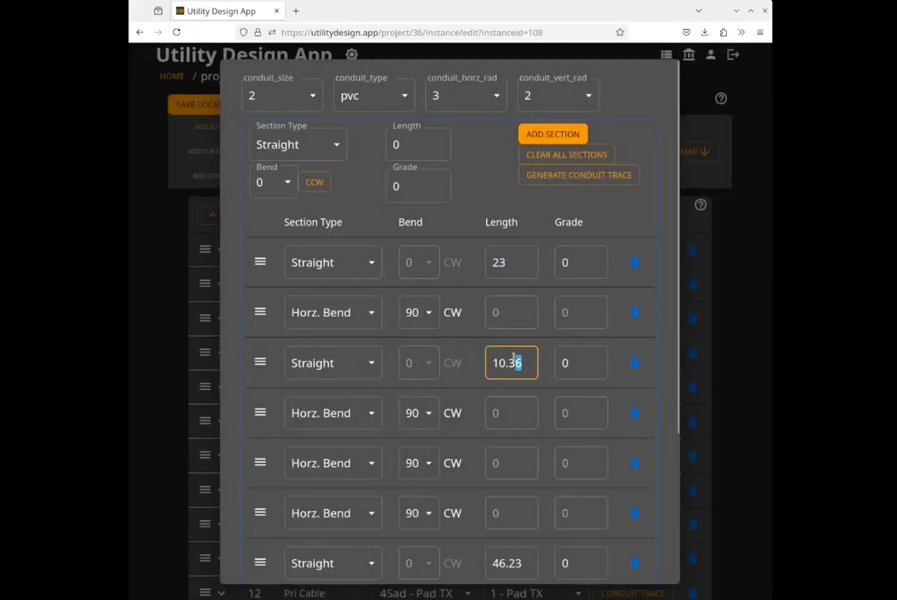
scroll(507, 347, "down", 3)
scroll(507, 346, "up", 3)
- Add a Vert. Bend section at the start of the conduit trace, submit the trace and save the locations
left_click(298, 144)
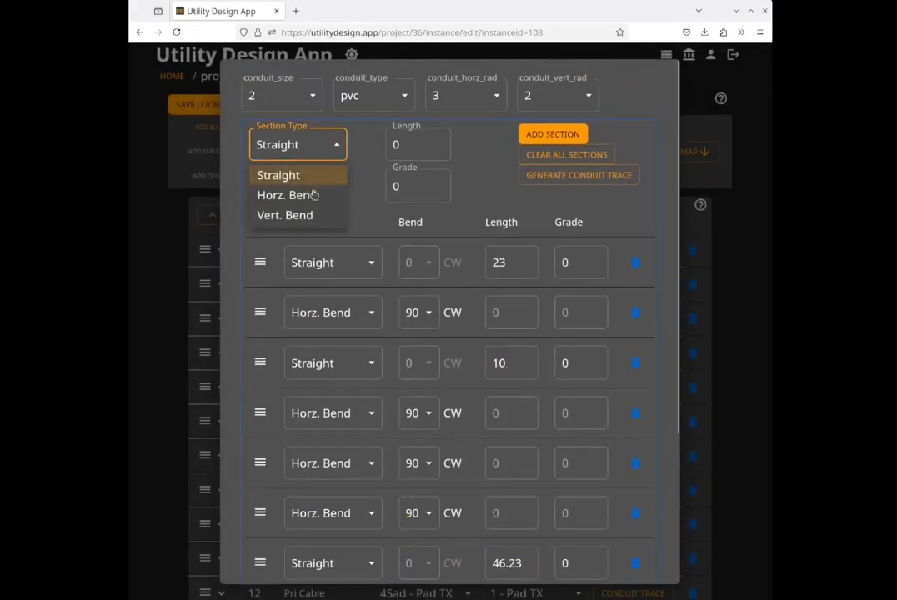
left_click(280, 214)
left_click(273, 182)
left_click(265, 232)
left_click(554, 138)
scroll(400, 333, "down", 3)
left_click_drag(261, 521, 261, 73)
scroll(268, 125, "up", 3)
scroll(364, 217, "down", 5)
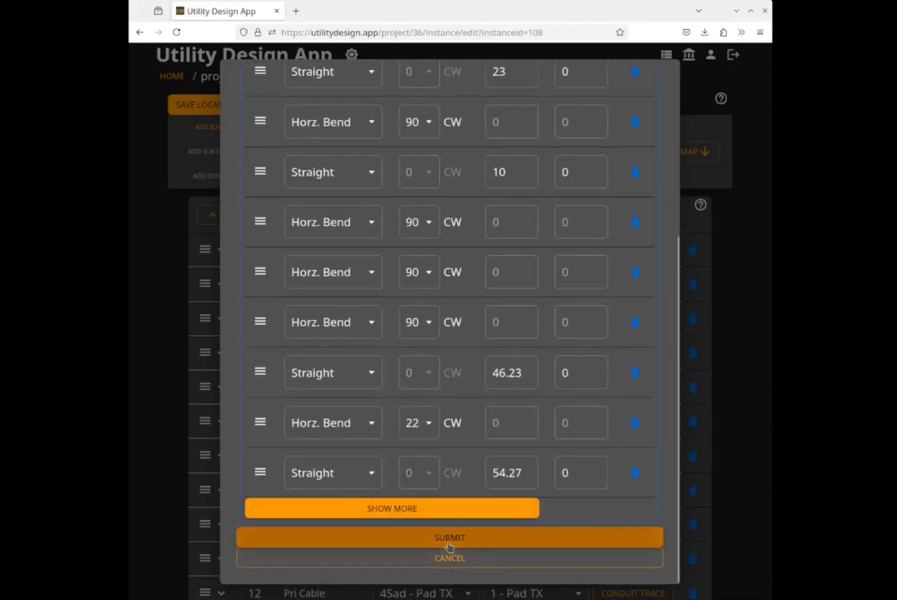
left_click(450, 535)
left_click(210, 105)
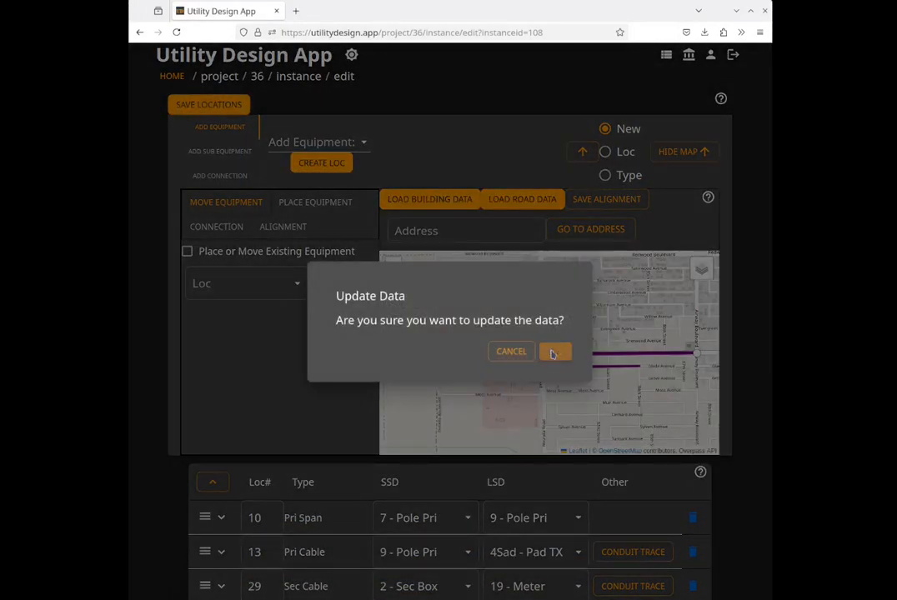
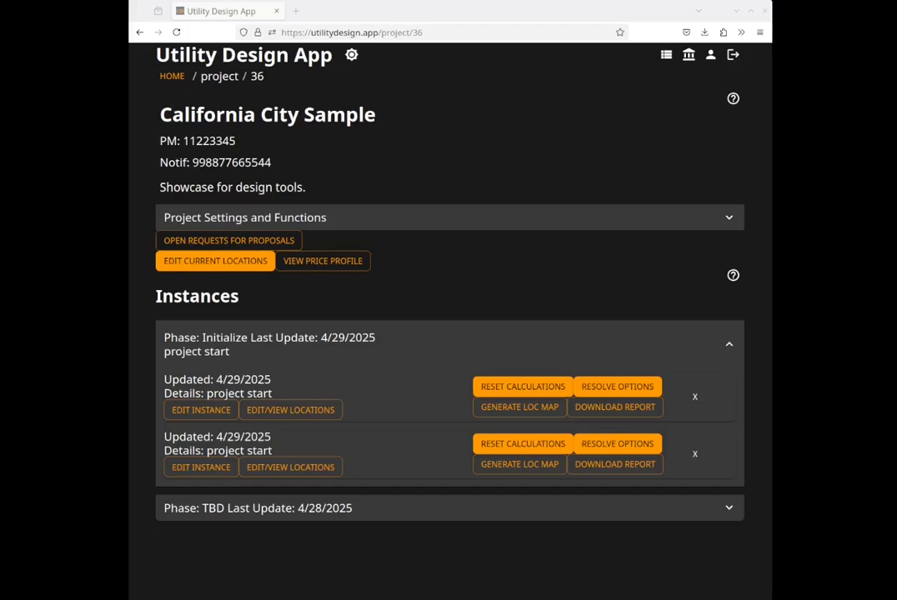
- Set the latest Initialize instance's project phase to RFP and its details to Request Quote, and save the instance
left_click(201, 410)
left_click_drag(219, 402, 144, 397)
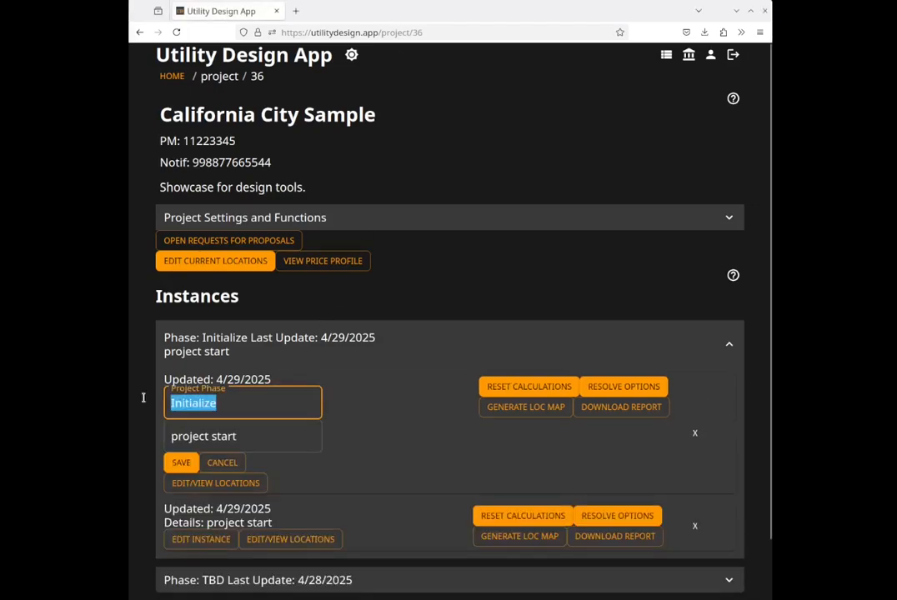
type("RFP")
key("Tab")
type("Re")
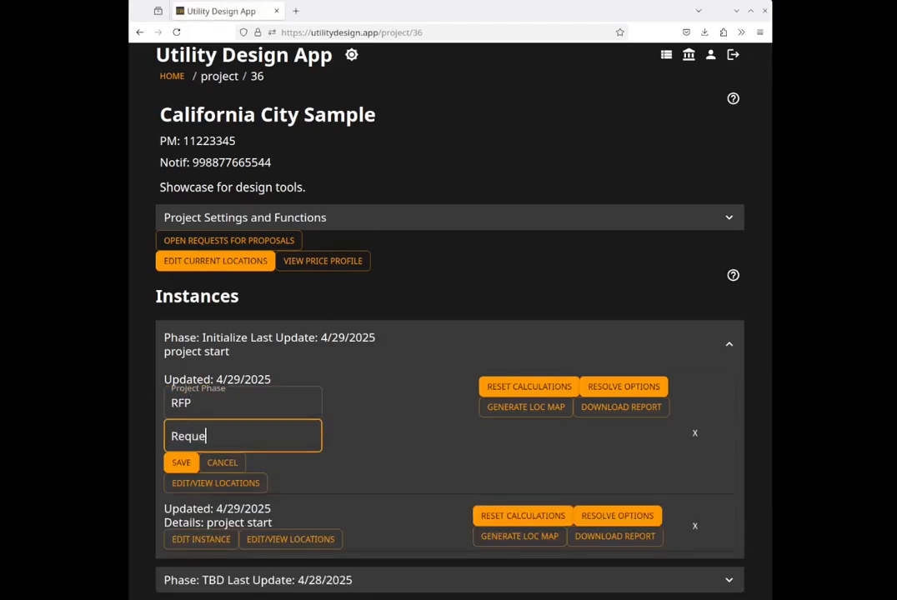
type("quest Quote")
left_click(177, 465)
- Collapse the Initialize phase, expand the RFP phase and reset the calculations of its instance
left_click(640, 359)
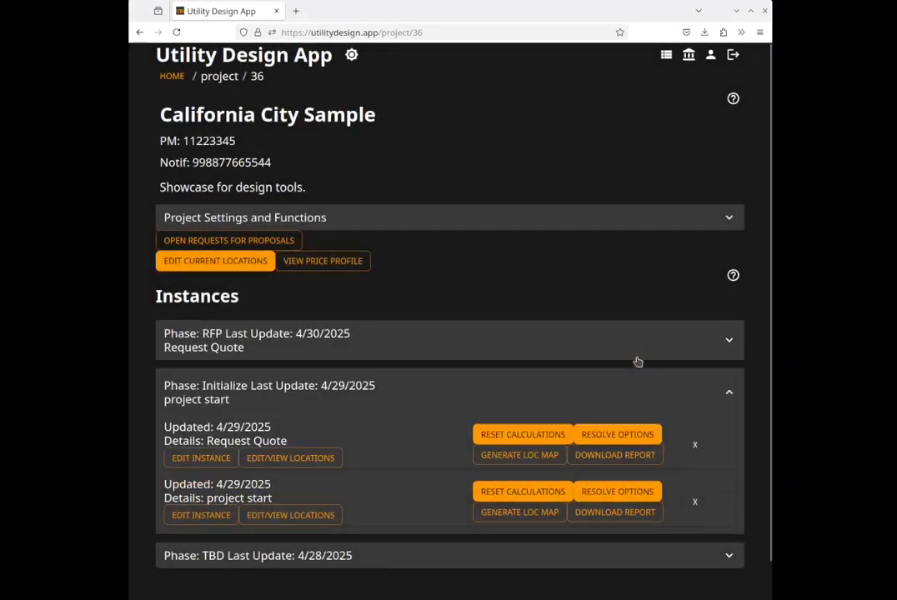
left_click(463, 379)
left_click(442, 347)
left_click(487, 387)
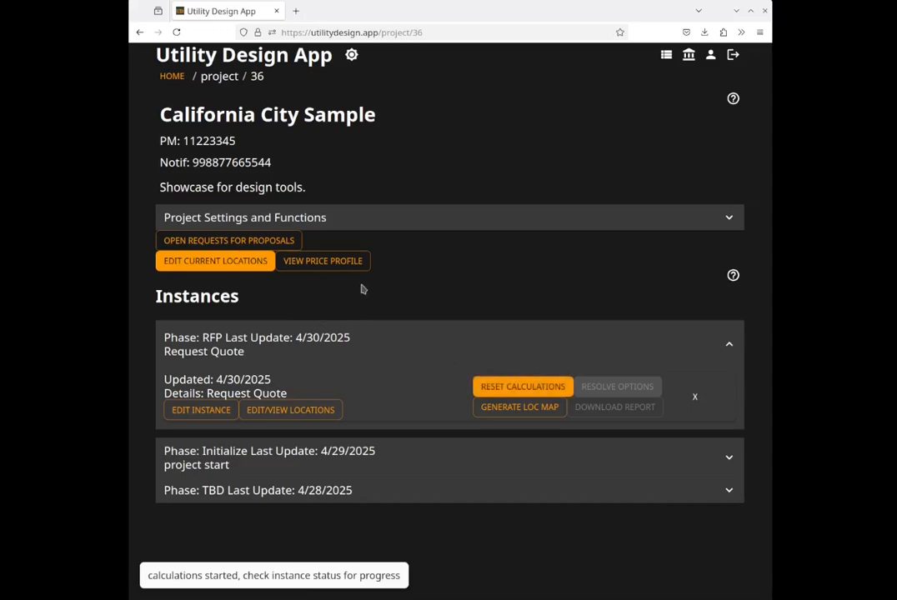
- Fill in a new proposal request with deadline 05/02/2025, the contact e-mail and the comment "I need 37 homes serviced in California City."
left_click(284, 242)
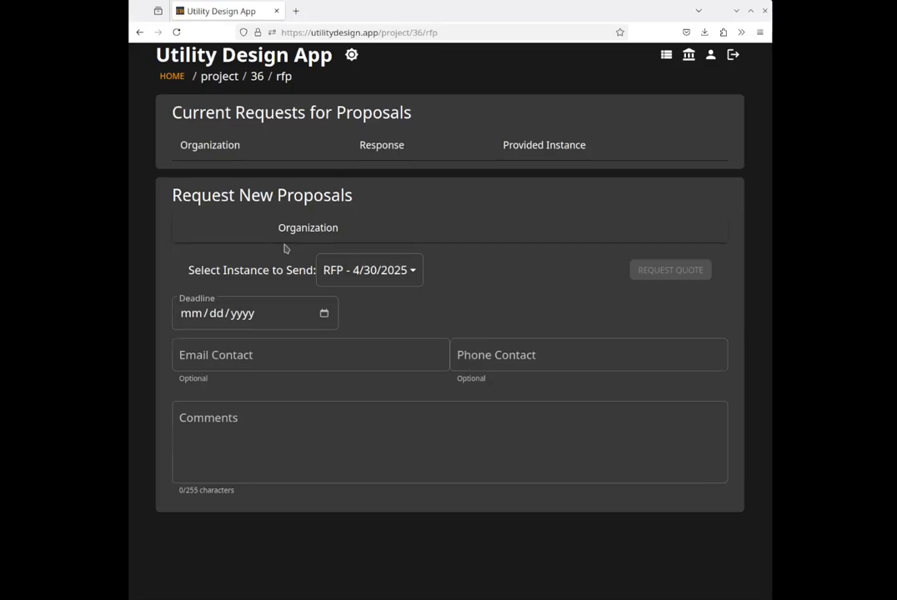
left_click(323, 368)
left_click(278, 490)
left_click(253, 423)
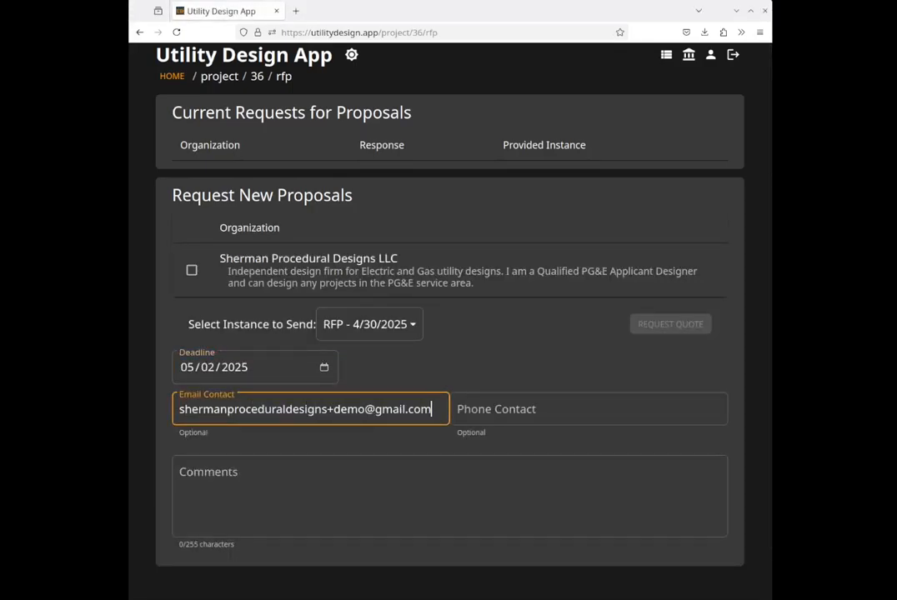
left_click(259, 490)
type("I need 37 homes serv")
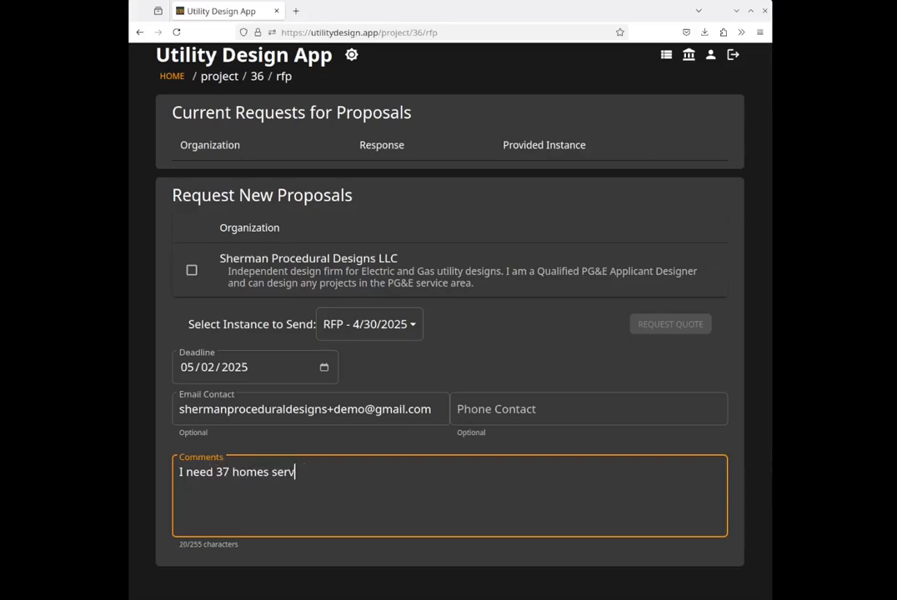
type("ty.")
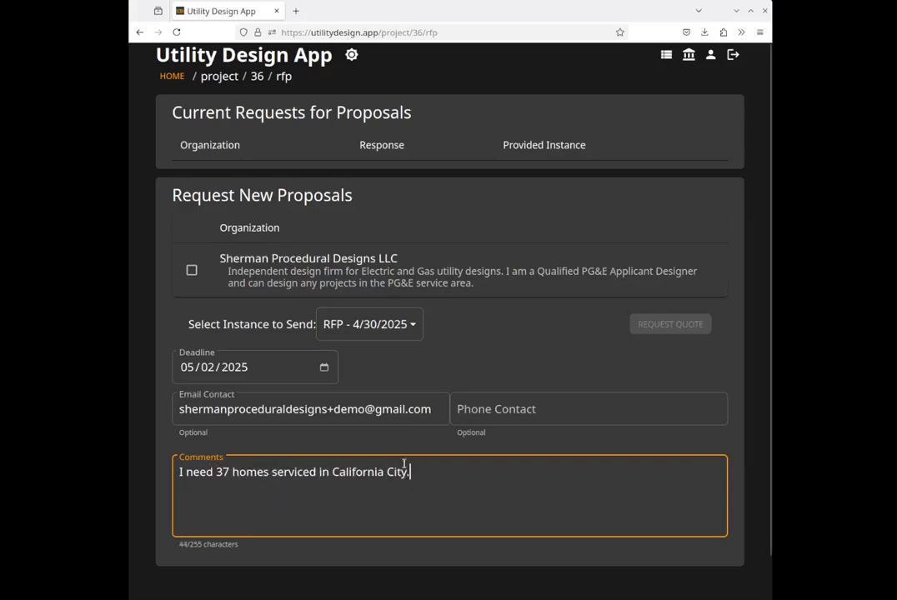
- Select Sherman Procedural Designs LLC as the recipient, request its quote and reload the page
left_click(459, 359)
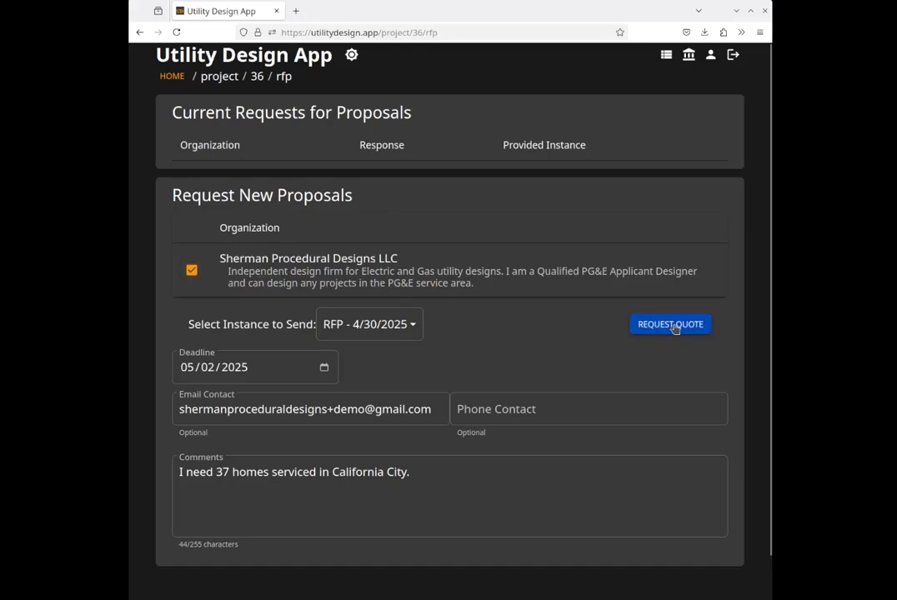
left_click(675, 327)
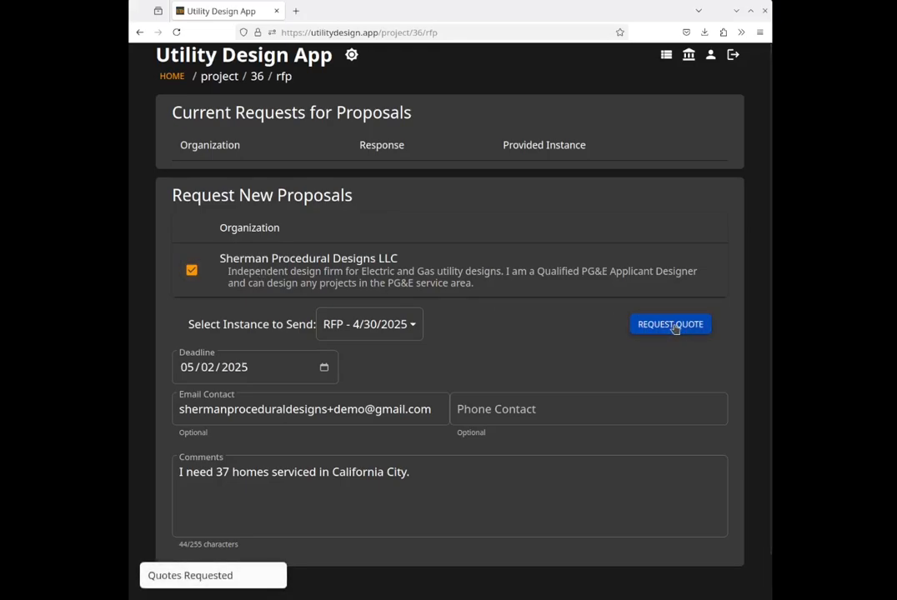
left_click(176, 32)
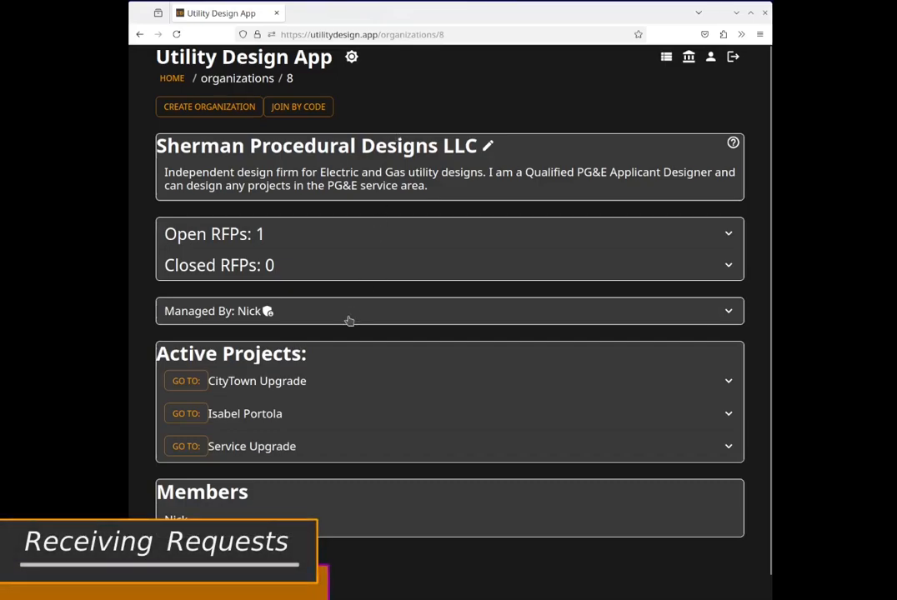
- Expand the organization's management section and view the workstreams it is accepting
left_click(349, 315)
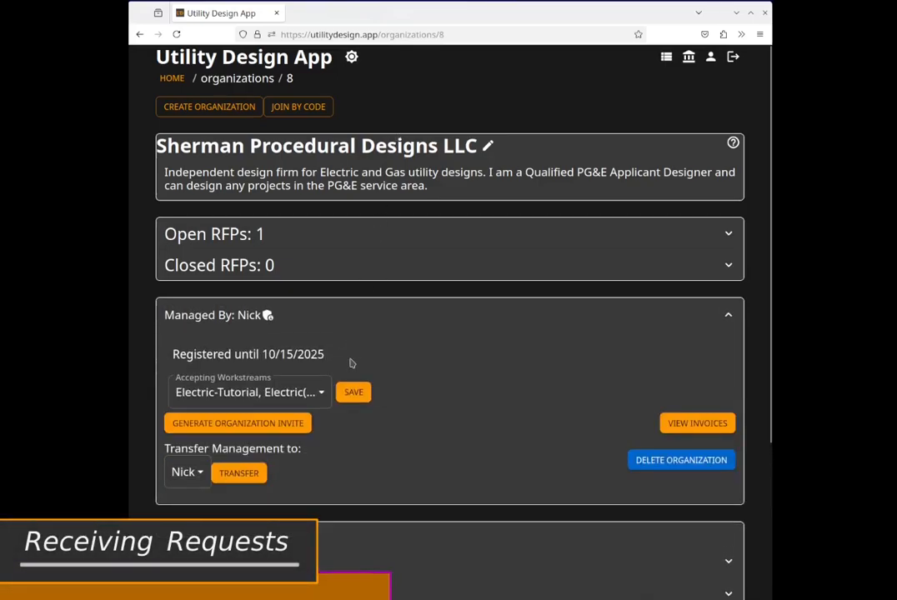
left_click(313, 395)
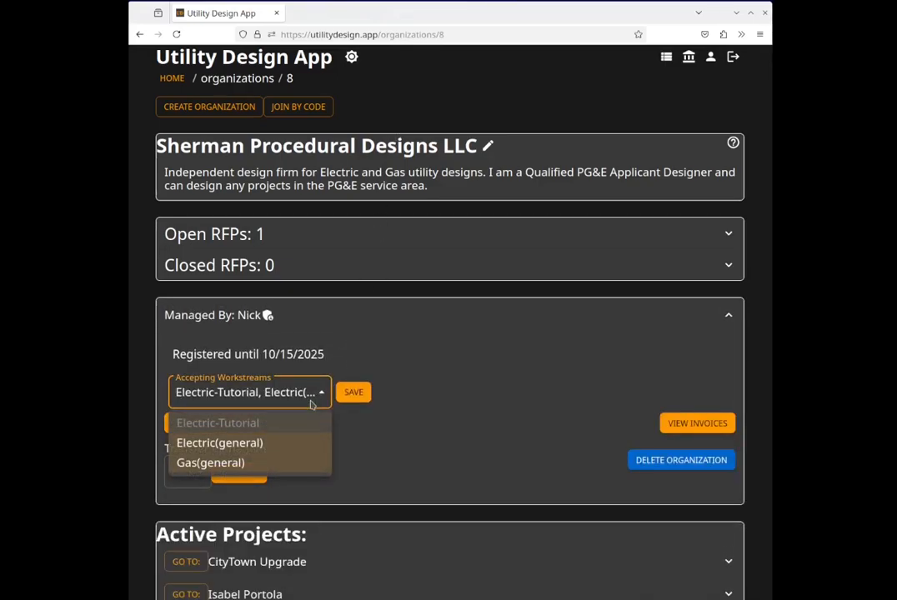
left_click(345, 320)
- Open the organization's received request for proposal and examine the project's equipment on its map
left_click(291, 234)
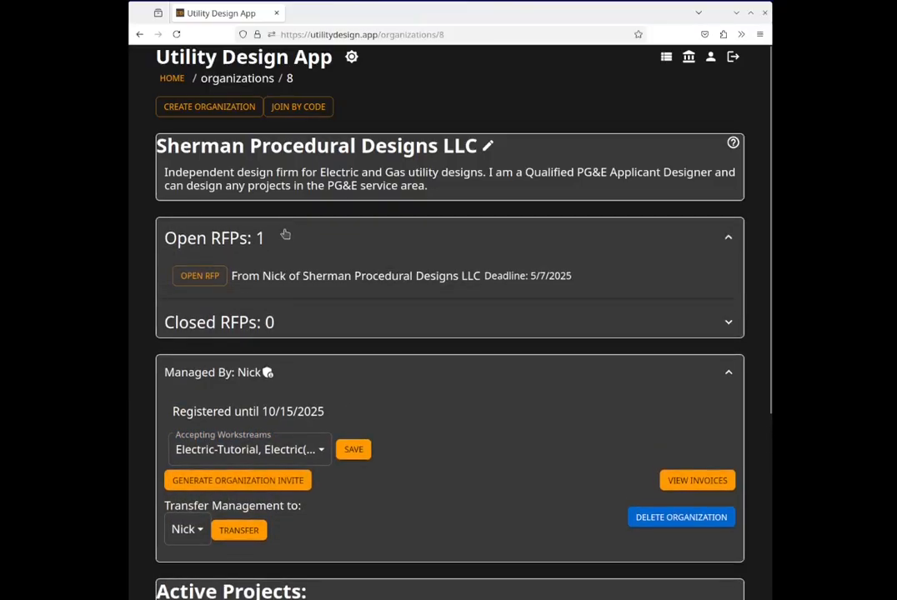
left_click(209, 278)
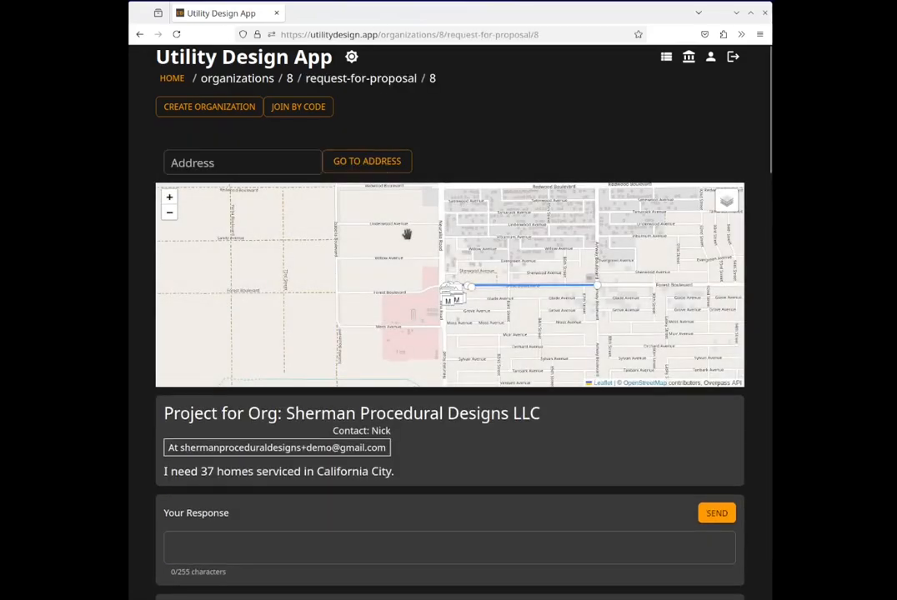
scroll(358, 264, "up", 5)
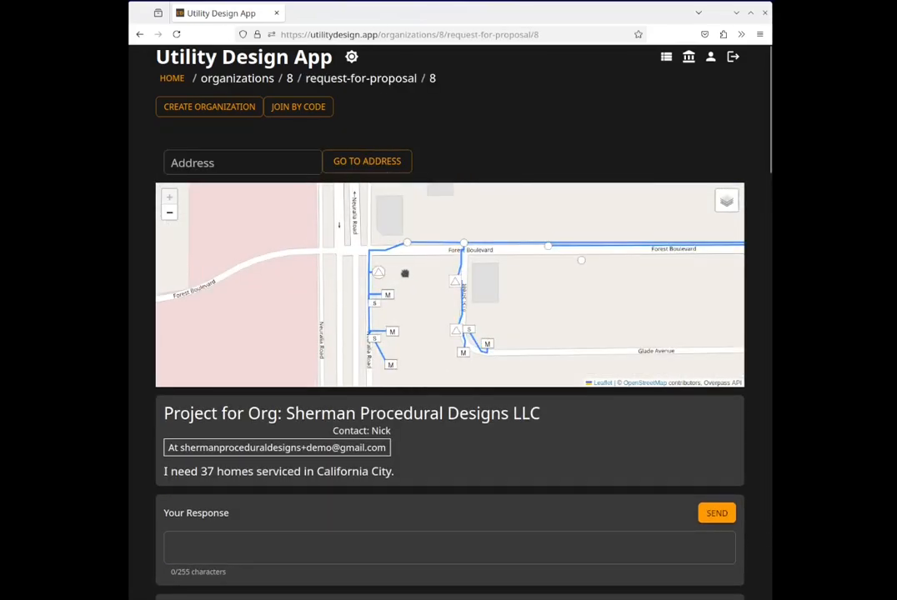
left_click_drag(404, 273, 364, 254)
scroll(626, 260, "down", 8)
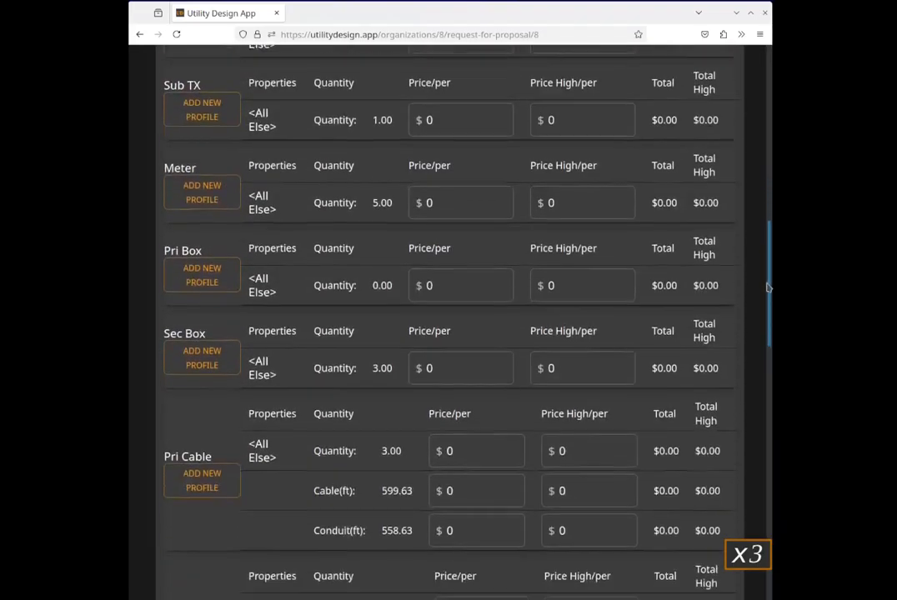
- Set the unit prices in the price profile to 500 for Pad TX, 7000 for Sub TX, 2000 for Meter and 4000 for Pri Box
left_click_drag(767, 287, 749, 226)
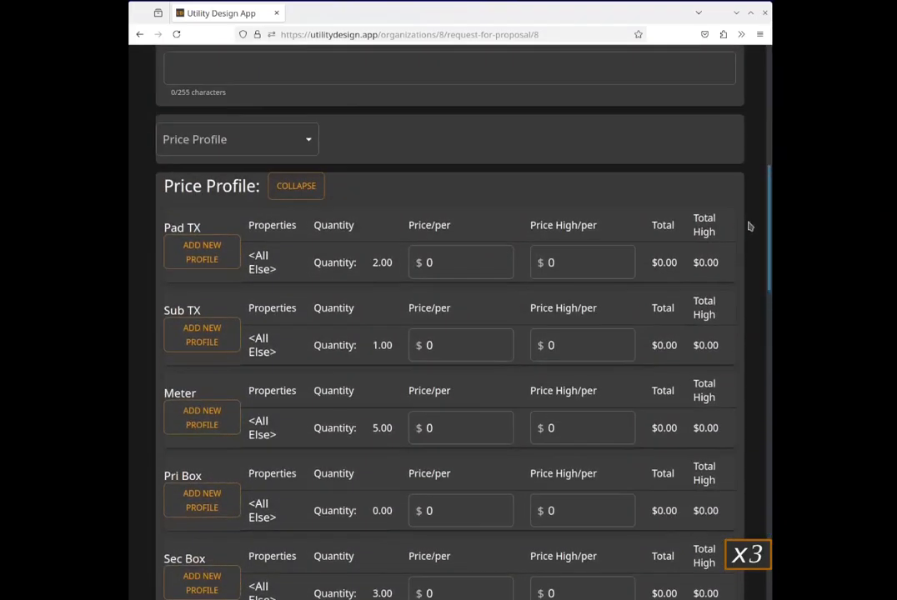
left_click(440, 261)
type("500")
key("Tab")
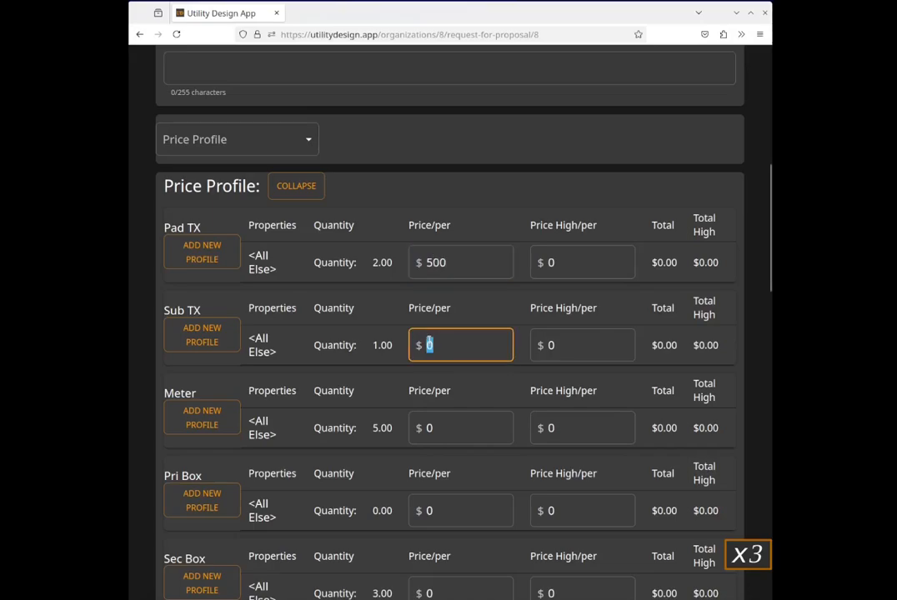
type("7000")
key("Tab")
type("2000")
key("Tab")
type("4000")
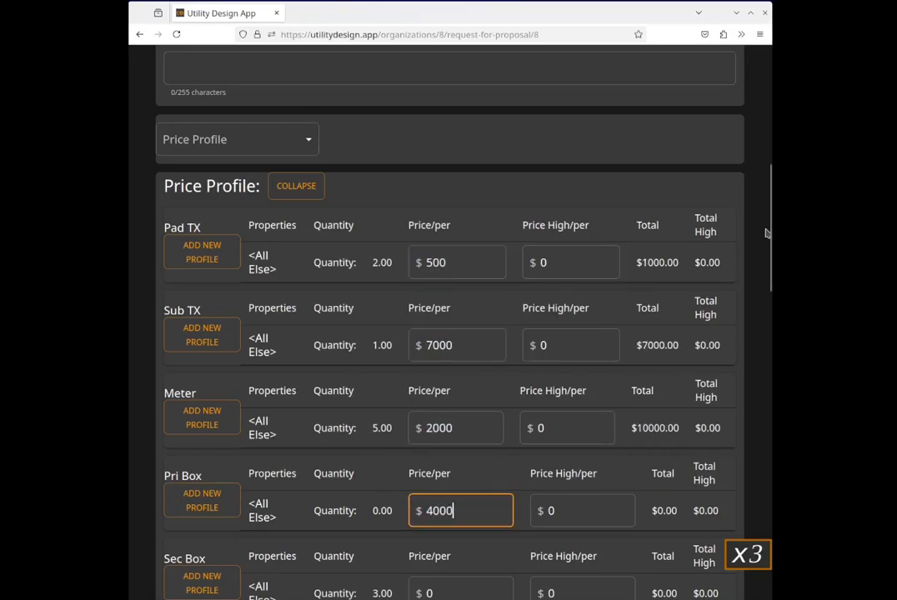
- Set the Sec Box unit price to 2000 and the general Pri Cable price per foot of cable to 7
scroll(767, 234, "down", 5)
left_click(468, 369)
type("2")
scroll(767, 312, "down", 2)
left_click(454, 318)
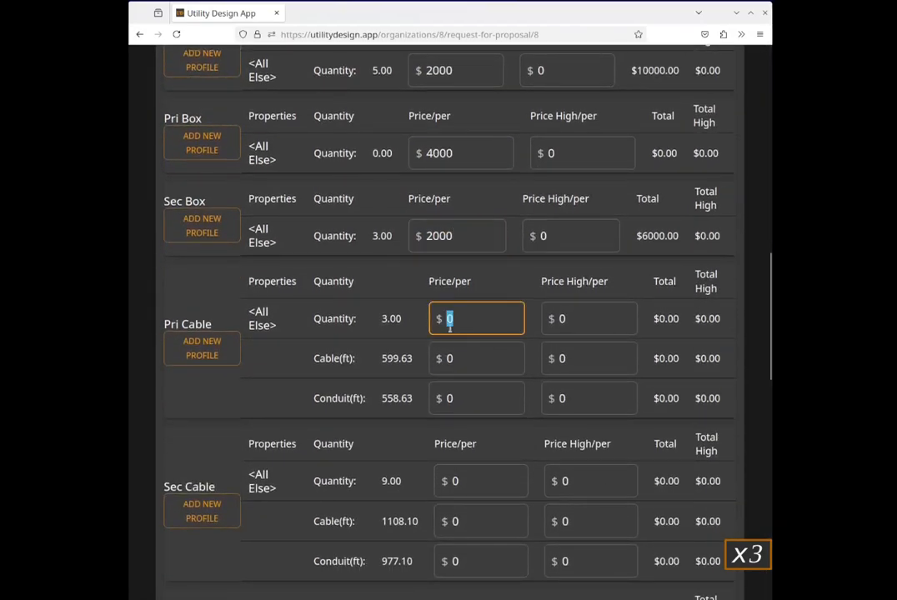
left_click(454, 358)
type("7")
left_click(466, 398)
- Add a separate Pri Cable price profile for cable_size 2
left_click(202, 347)
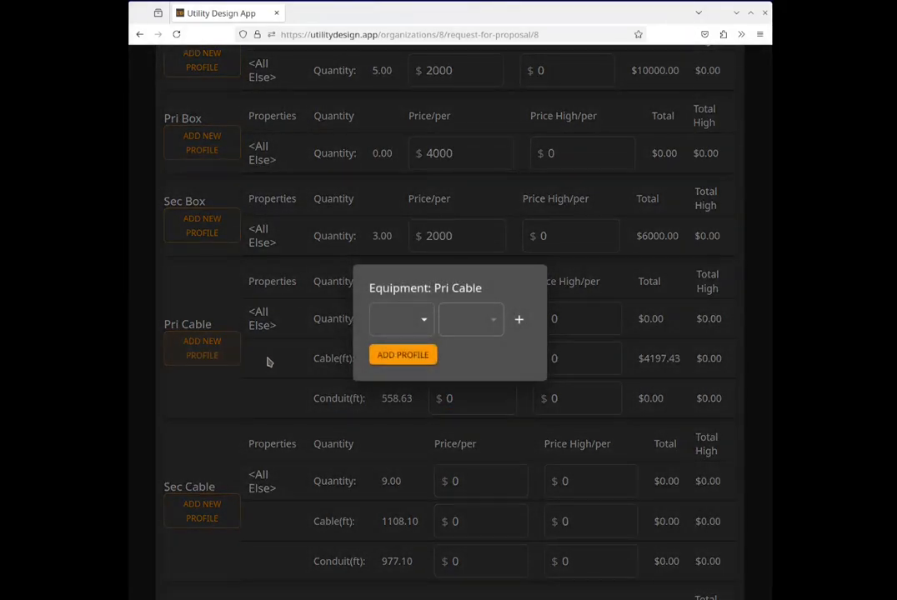
left_click(405, 321)
left_click(380, 370)
left_click(471, 319)
left_click(443, 370)
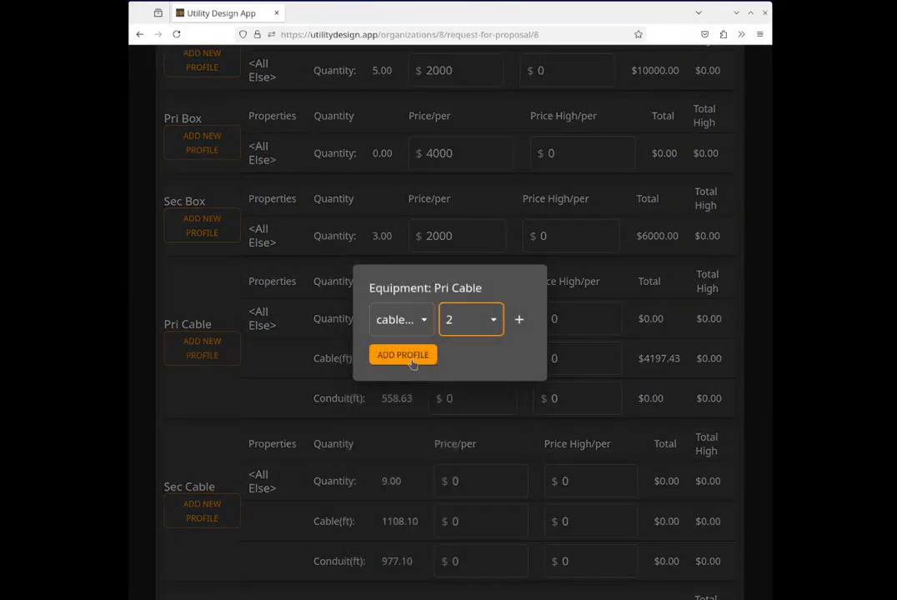
left_click(402, 354)
- Add another Pri Cable price profile for cable_size 1/0 and close the profile dialog
left_click(213, 410)
left_click(212, 410)
left_click(406, 333)
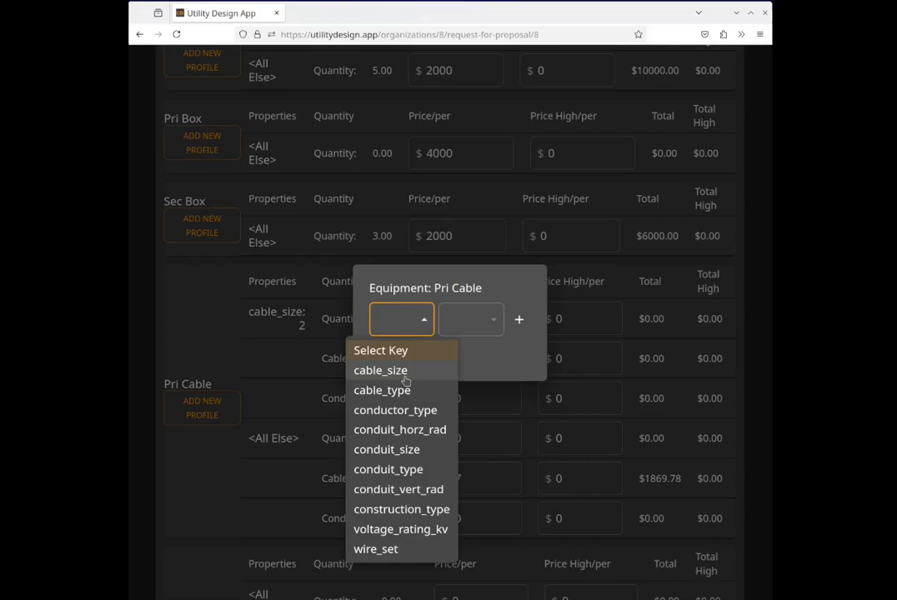
left_click(380, 370)
left_click(471, 319)
left_click(467, 391)
left_click(402, 354)
left_click(316, 405)
- Set the Pri Cable prices per foot to 5 cable and 7 conduit for size 2, and 8 cable and 12 conduit for size 1/0
left_click_drag(473, 359, 415, 361)
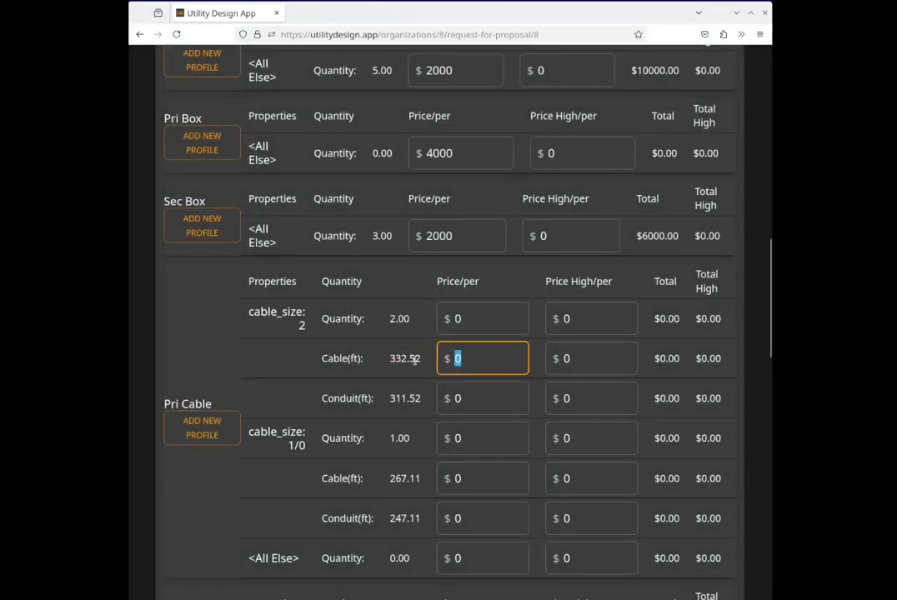
type("5")
left_click_drag(471, 479, 454, 478)
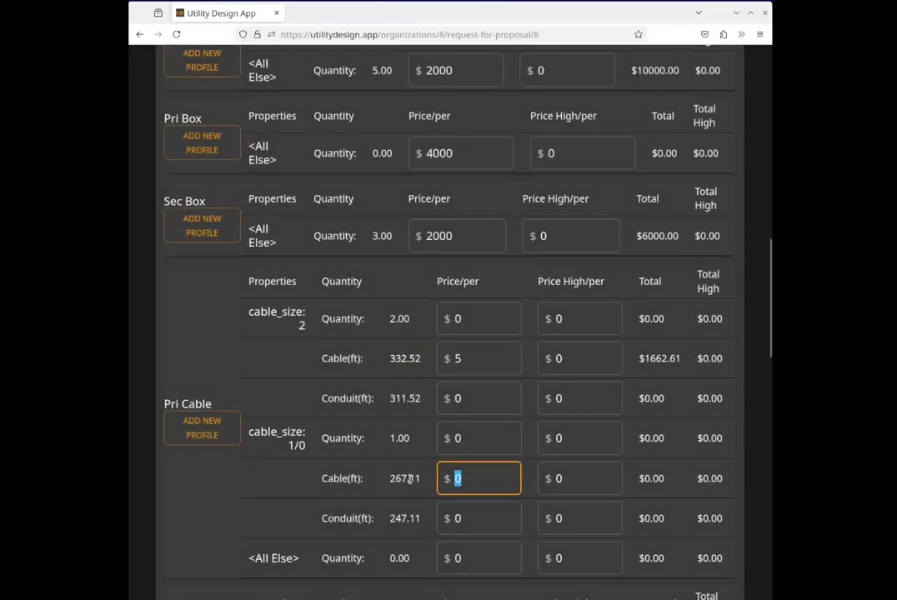
type("8")
left_click_drag(471, 400, 432, 400)
type("7")
left_click(444, 516)
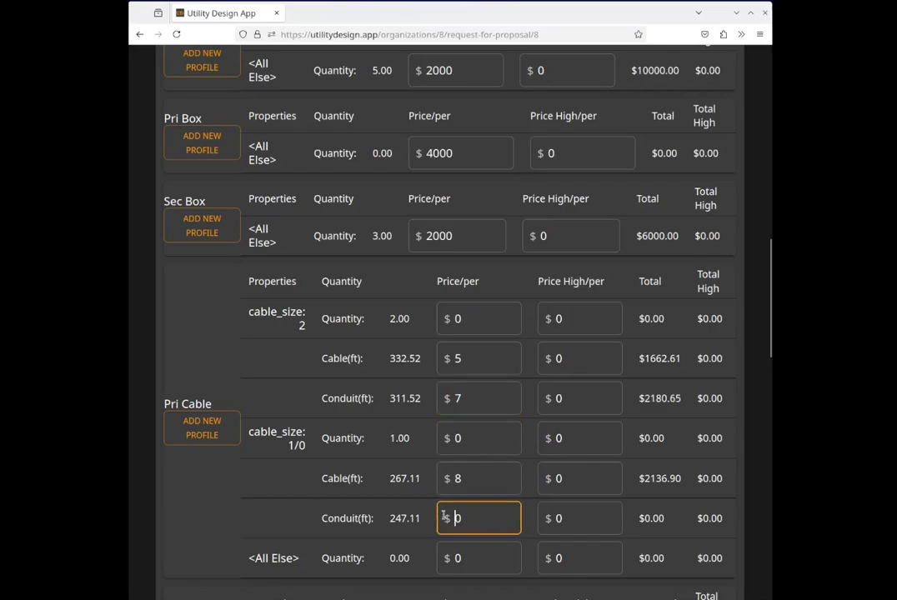
type("12")
- Price Sec Cable at 4 per foot of cable and 9 per foot of conduit, and Pri Span at 3 per foot of span
scroll(214, 358, "down", 4)
left_click(488, 322)
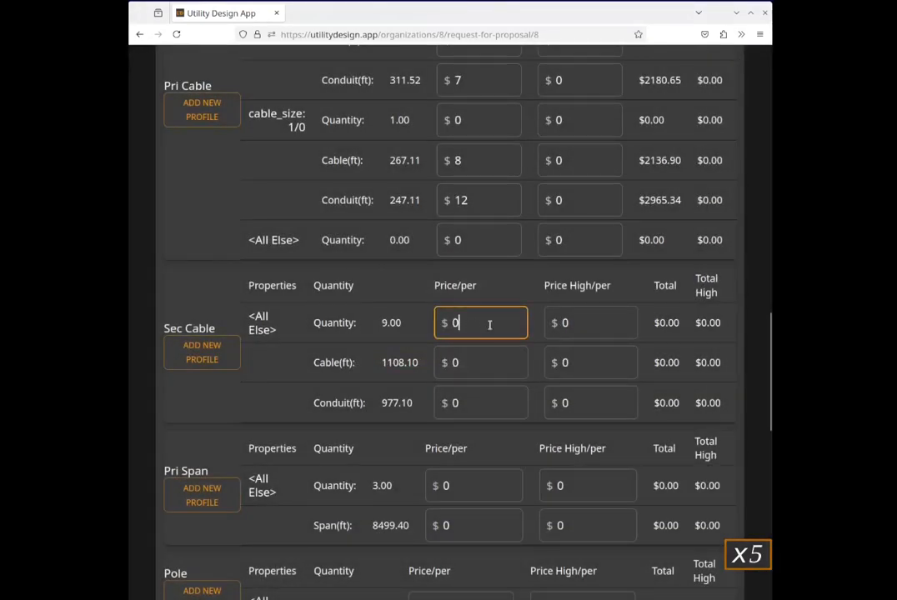
left_click_drag(472, 363, 455, 364)
type("4")
left_click_drag(472, 402, 455, 403)
type("9")
left_click_drag(465, 485, 445, 485)
scroll(420, 467, "down", 3)
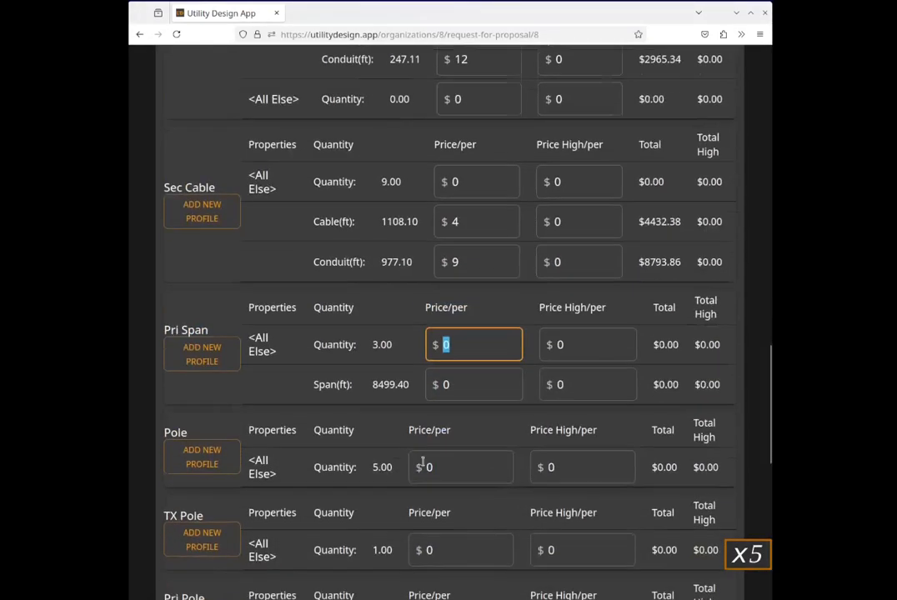
left_click_drag(464, 384, 445, 384)
type("3")
- Set the unit prices to 6000 for Pole, 5000 for TX Pole and 300 for both Pri Pole and Sec Pole
left_click(464, 466)
scroll(464, 467, "down", 2)
type("6000")
left_click_drag(441, 478, 404, 493)
type("5000")
scroll(402, 478, "down", 2)
type("300")
- Set the Pad TX unit price to 5000 and the high unit prices to 7000 for Pad TX and 10000 for Sub TX
scroll(750, 164, "up", 15)
left_click(454, 282)
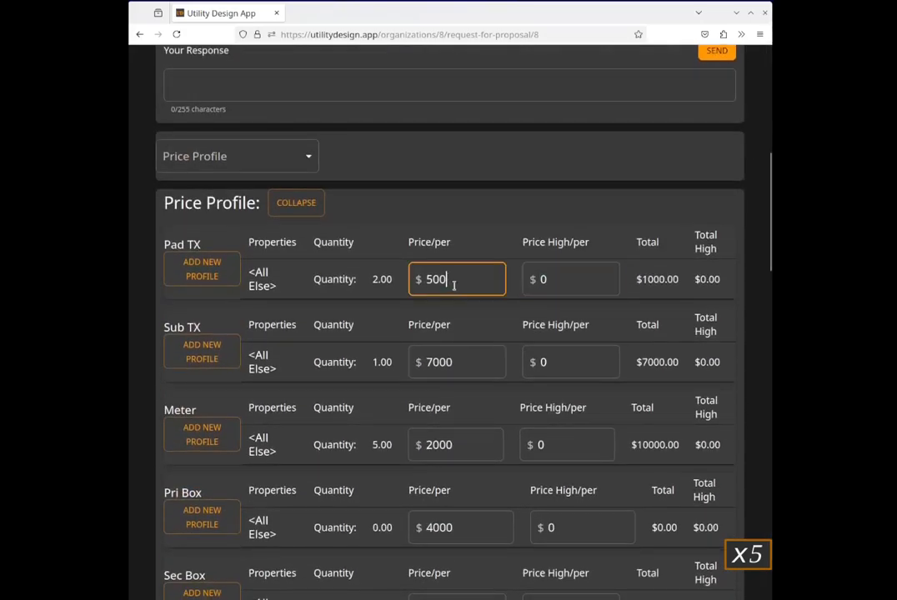
type("0")
left_click(563, 289)
type("7000")
left_click(567, 361)
type("10000")
- Set the high unit prices to 3000 for Meter, 5000 for Pri Box and 3000 for Sec Box
scroll(567, 362, "down", 3)
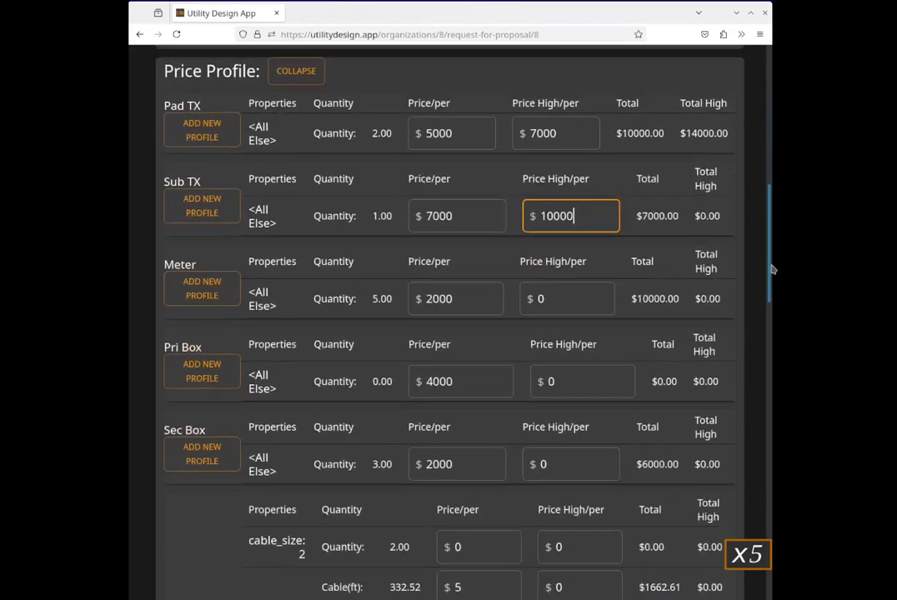
left_click(567, 285)
type("3000")
scroll(517, 260, "down", 3)
left_click_drag(560, 249, 517, 260)
type("5000")
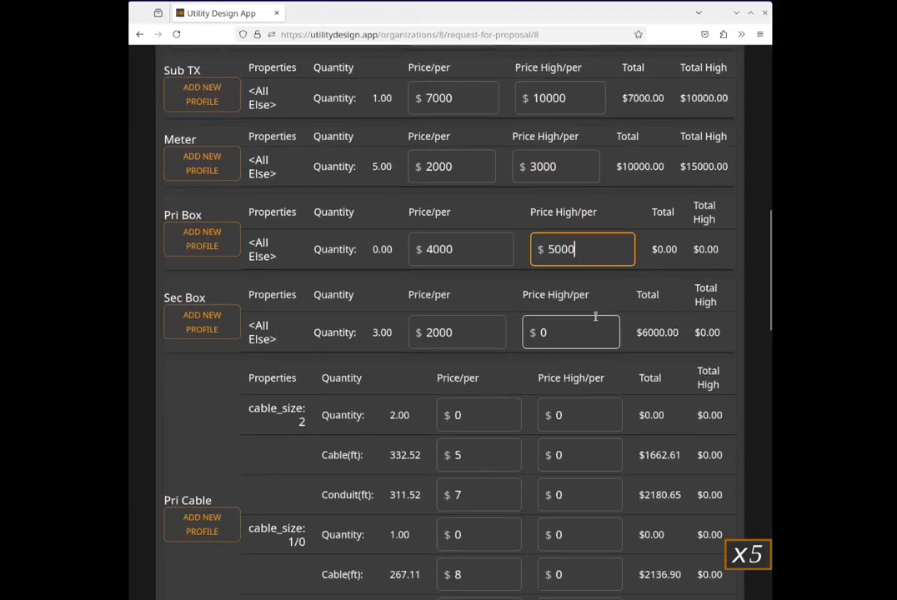
left_click_drag(583, 332, 683, 323)
type("3000")
- Set the Pri Cable high prices per foot to 7 cable and 9 conduit for size 2, and 10 cable for size 1/0
left_click_drag(770, 283, 770, 323)
left_click_drag(575, 287, 547, 289)
type("7")
left_click_drag(575, 326, 546, 327)
type("9")
left_click_drag(771, 308, 772, 328)
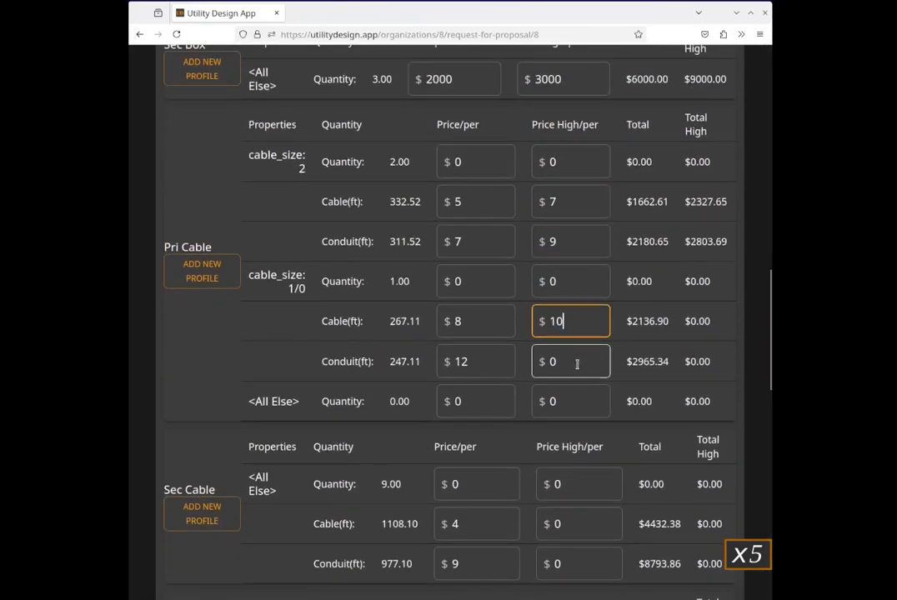
- Set the high prices per foot to 6 for Sec Cable cable, 13 for its conduit and 5 for Pri Span
type("6")
left_click_drag(570, 391, 538, 391)
type("13")
left_click_drag(567, 500, 535, 500)
type("5")
- Set the high unit prices to 7500 for Pole and 7000 for TX Pole
left_click_drag(771, 370, 771, 413)
left_click_drag(558, 378, 531, 377)
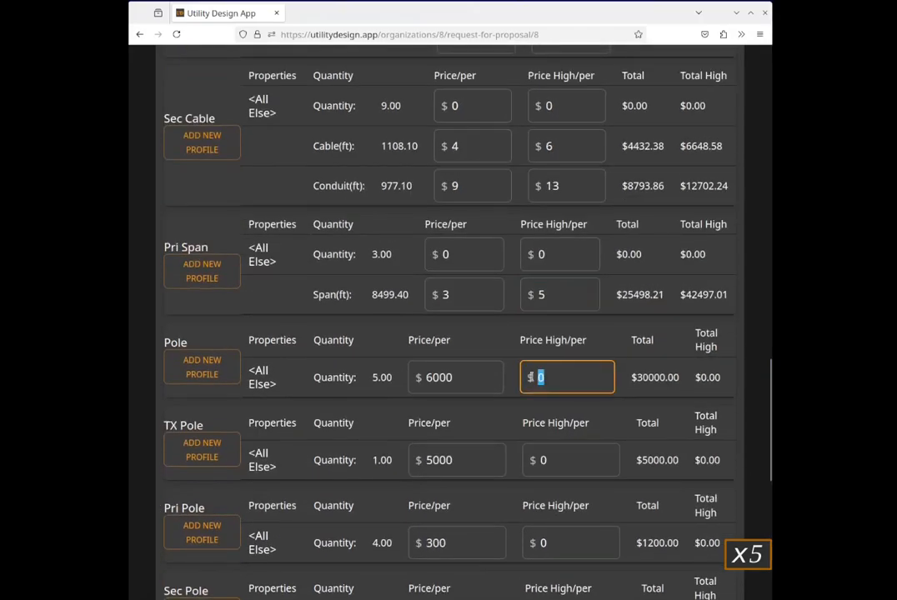
type("7500")
left_click_drag(571, 333, 506, 333)
type("7000")
- Raise the Pri Pole and Sec Pole unit prices to 3000 each and set the Pri Pole high unit price to 5000
left_click(467, 414)
type("0")
left_click(468, 497)
type("0")
left_click_drag(569, 414, 524, 414)
type("5000")
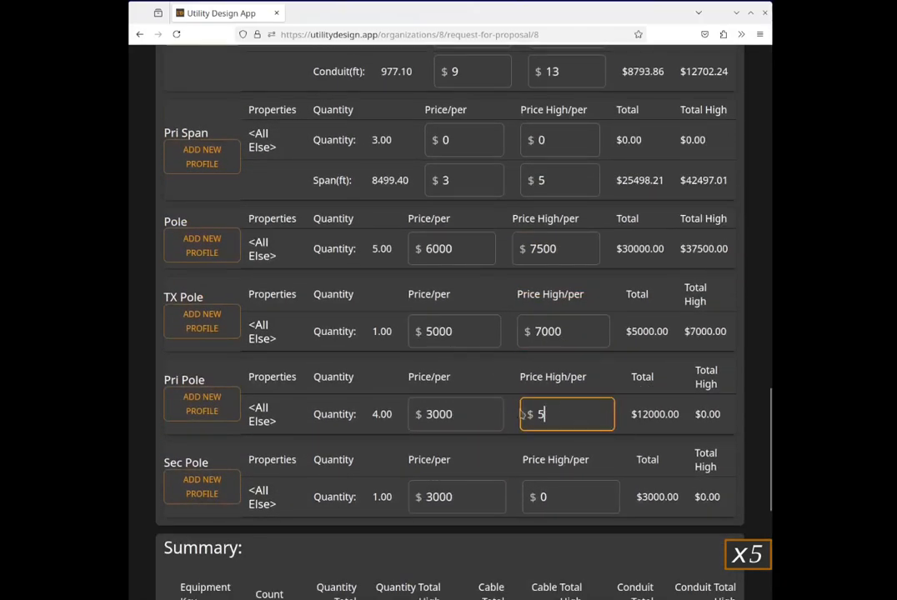
- Set the Sec Pole high unit price to 5000 and collapse the price profile to review the summary
left_click(607, 471)
type("5000")
scroll(442, 409, "down", 5)
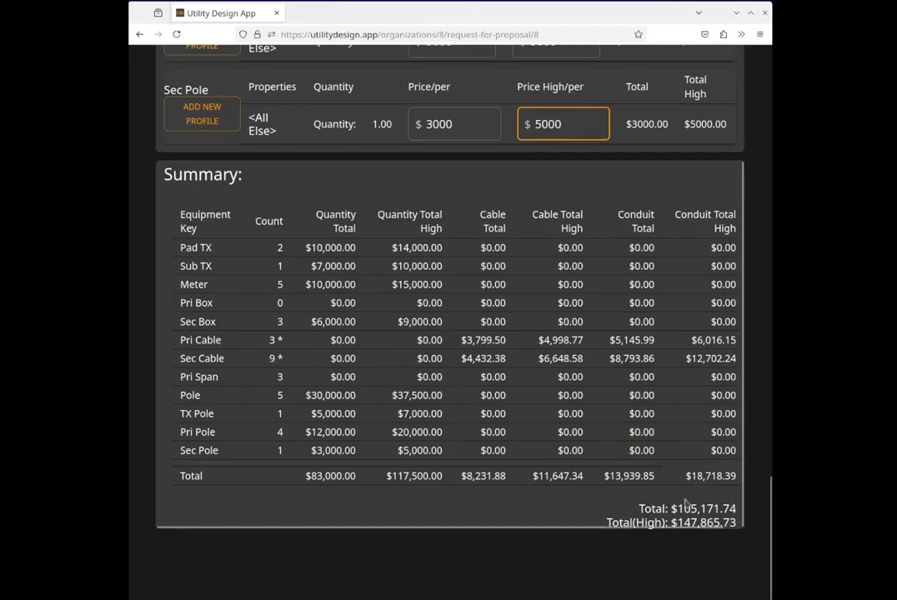
left_click_drag(771, 490, 734, 185)
scroll(590, 206, "up", 3)
left_click(308, 315)
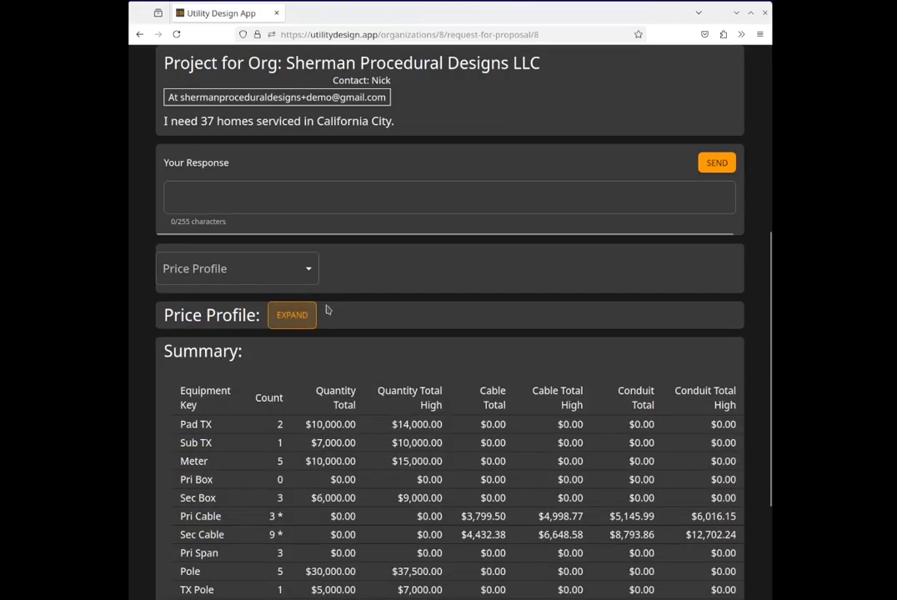
scroll(758, 304, "down", 2)
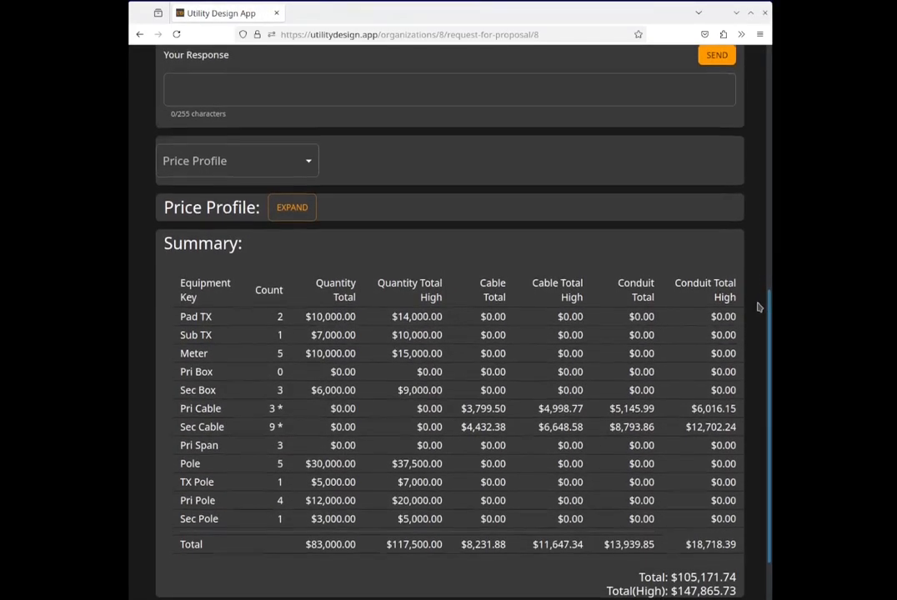
- Write the response "We would love to work with you on these homes." and send it for confirmation
left_click(483, 85)
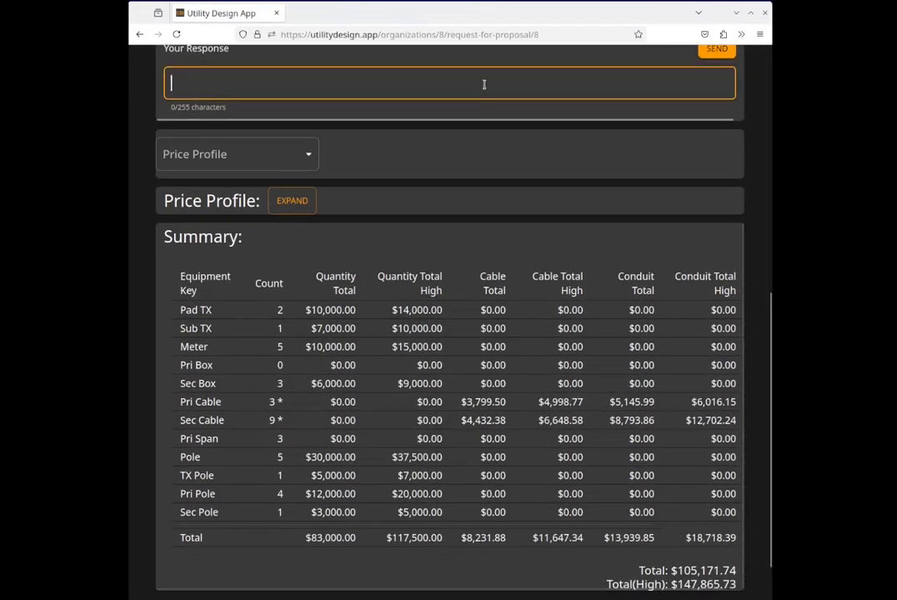
type("We would ")
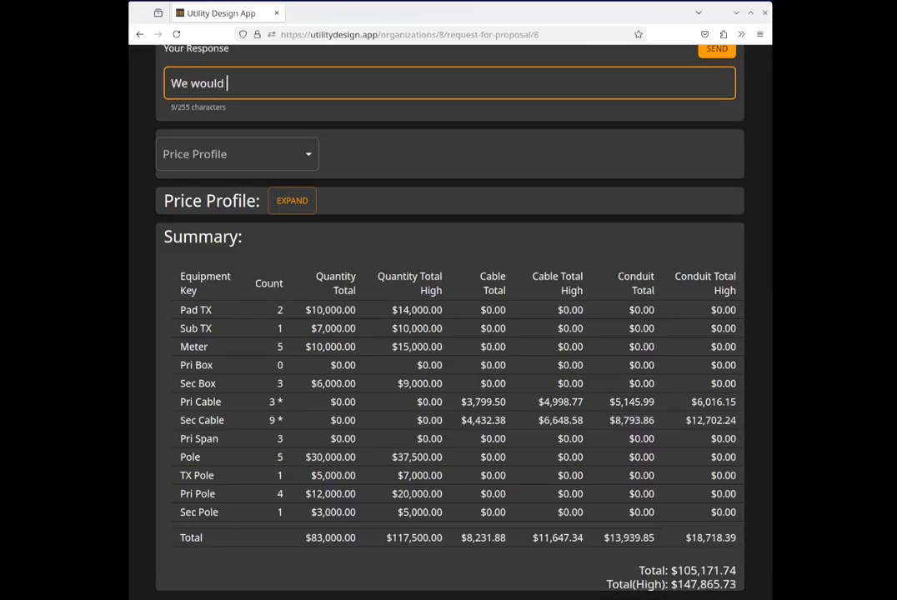
type("love to work with you on these homes.")
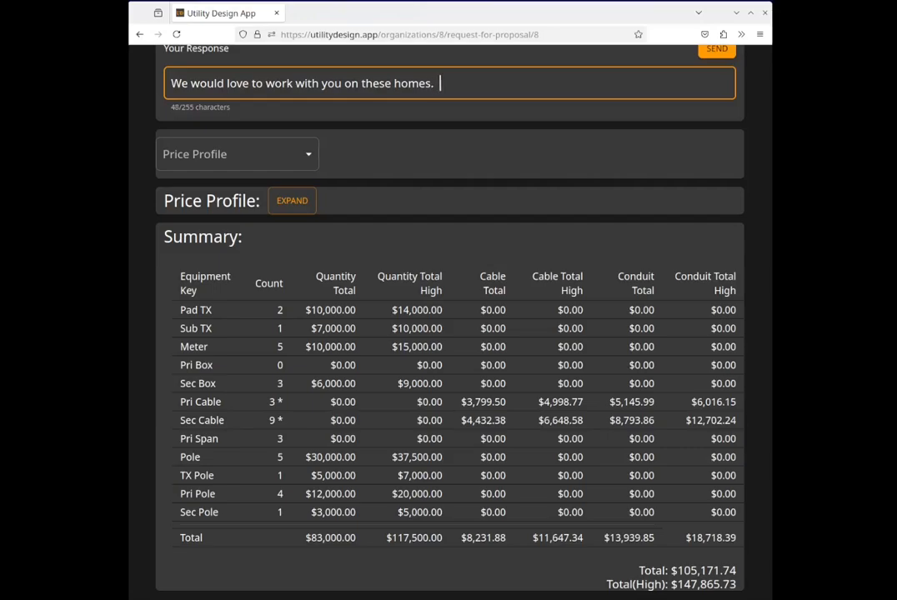
scroll(724, 114, "up", 2)
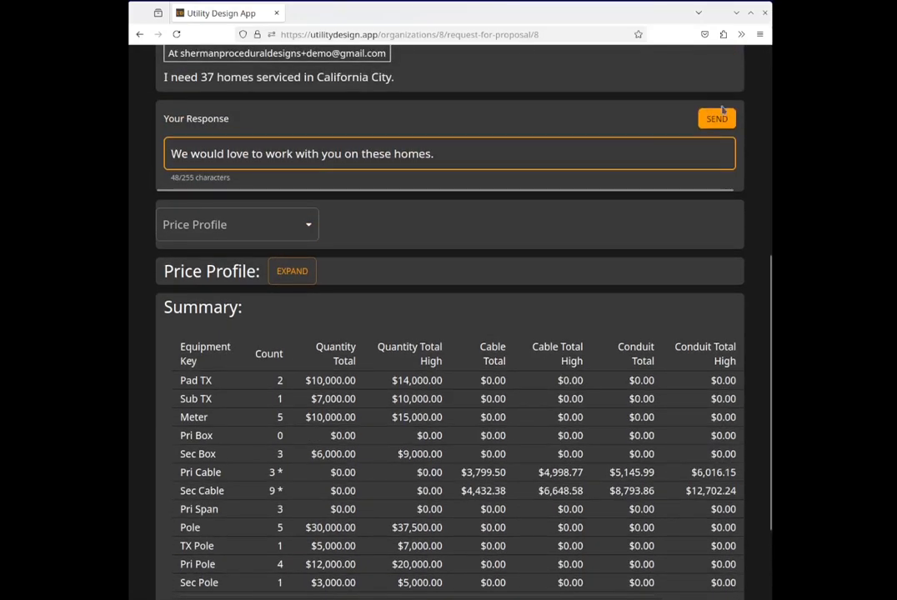
left_click(717, 185)
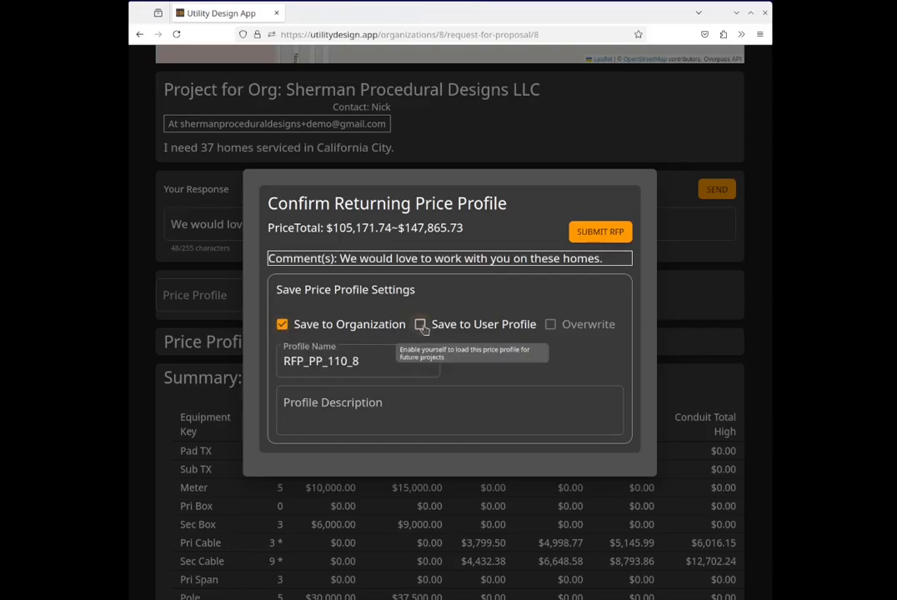
- Save the price profile to the user profile as well, describe it as "Base pricing", and submit the RFP
left_click(413, 410)
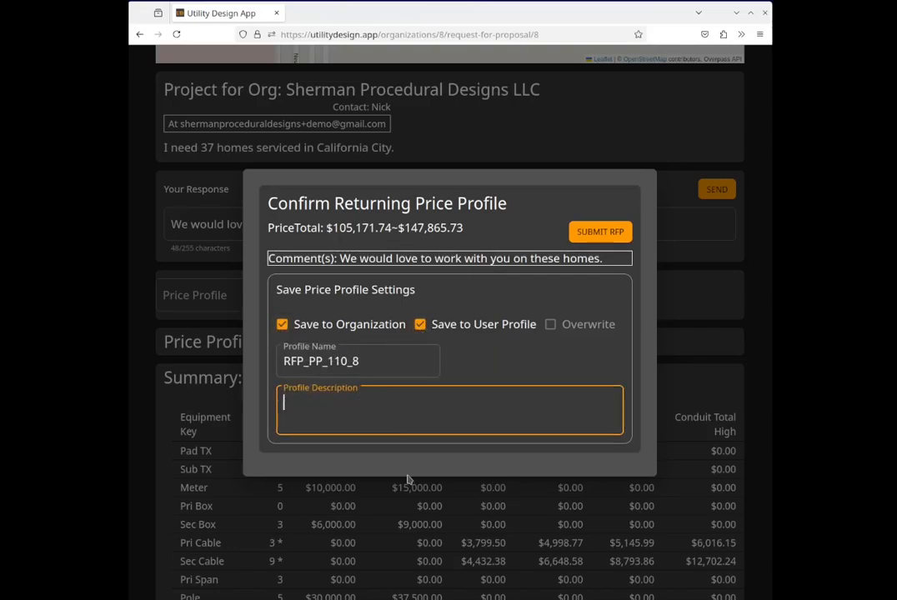
type("Base pricing")
left_click(516, 366)
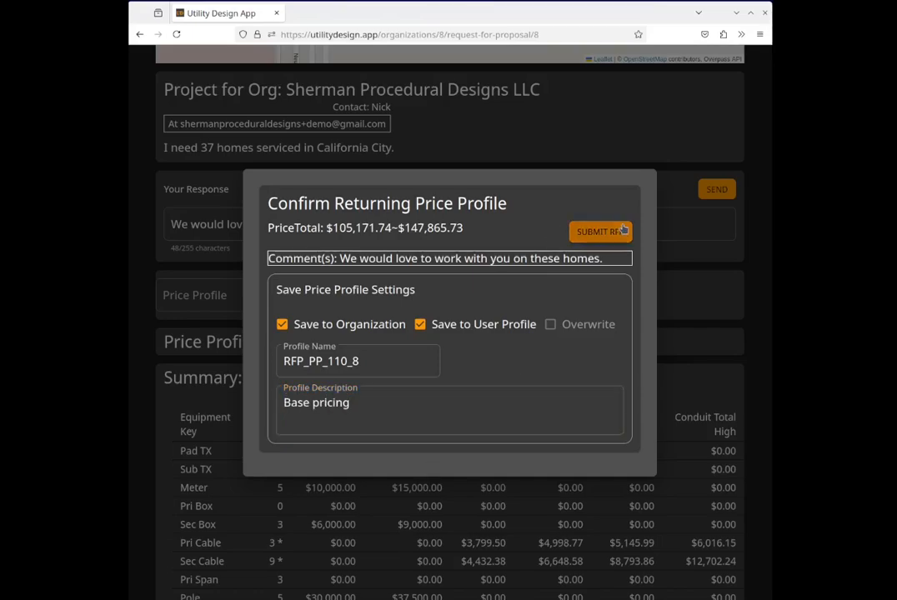
left_click(601, 232)
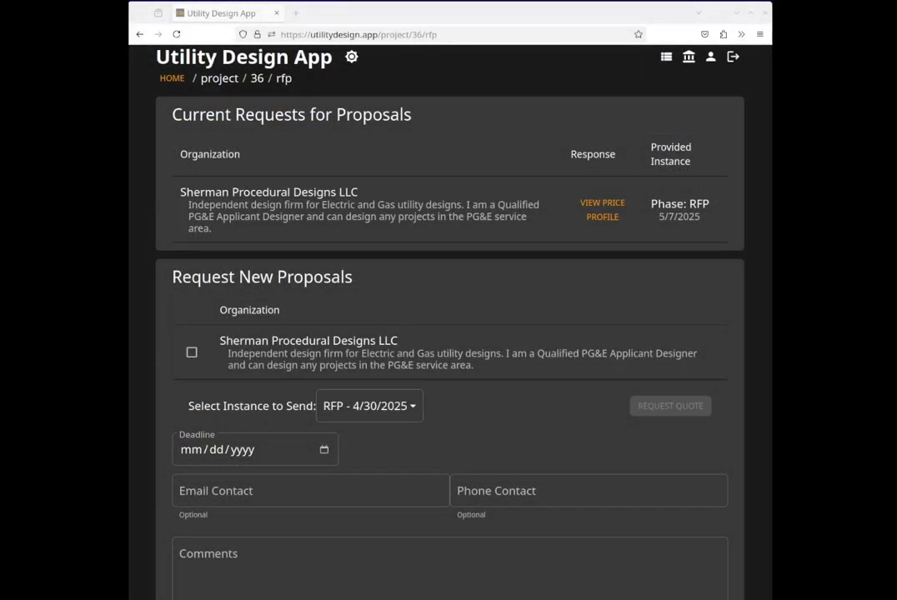
- Review the price profile returned by Sherman Procedural Designs LLC, checking its expanded unit prices and collapsed summary
left_click(598, 218)
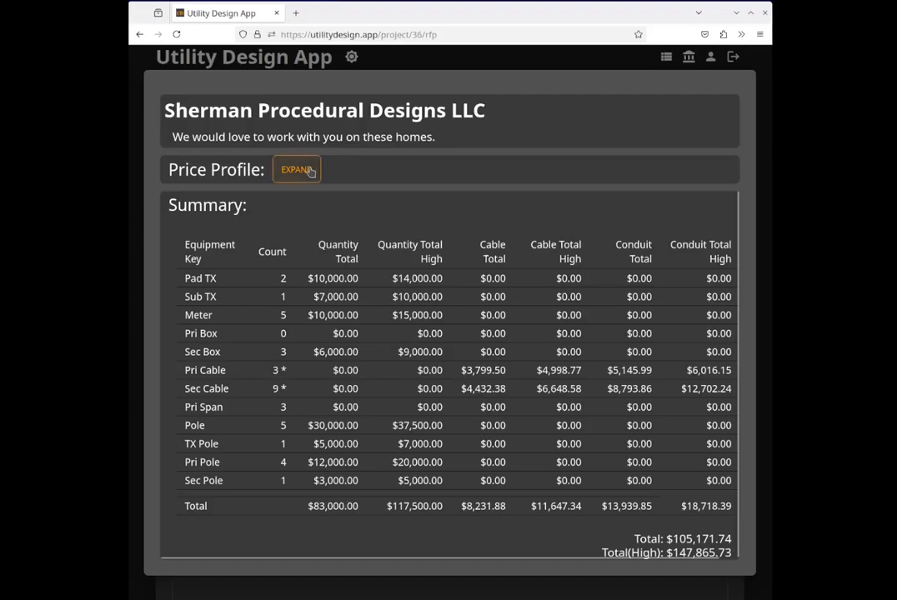
left_click(297, 170)
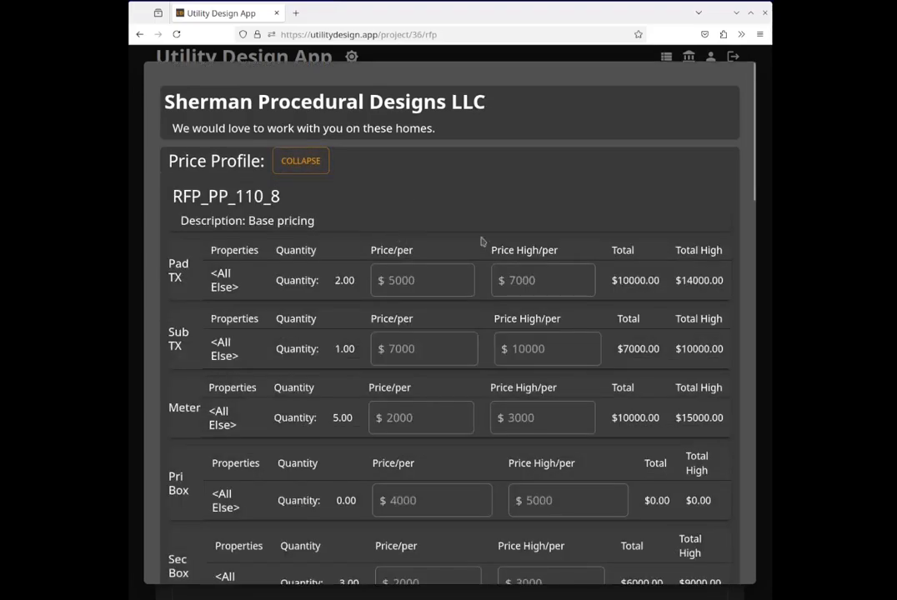
left_click_drag(757, 161, 700, 575)
left_click_drag(695, 446, 718, 120)
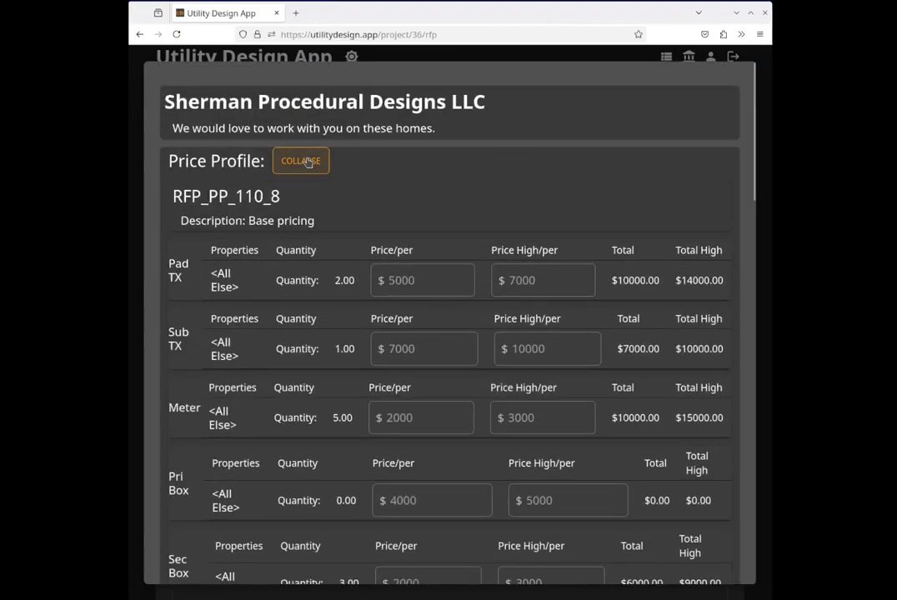
left_click(307, 162)
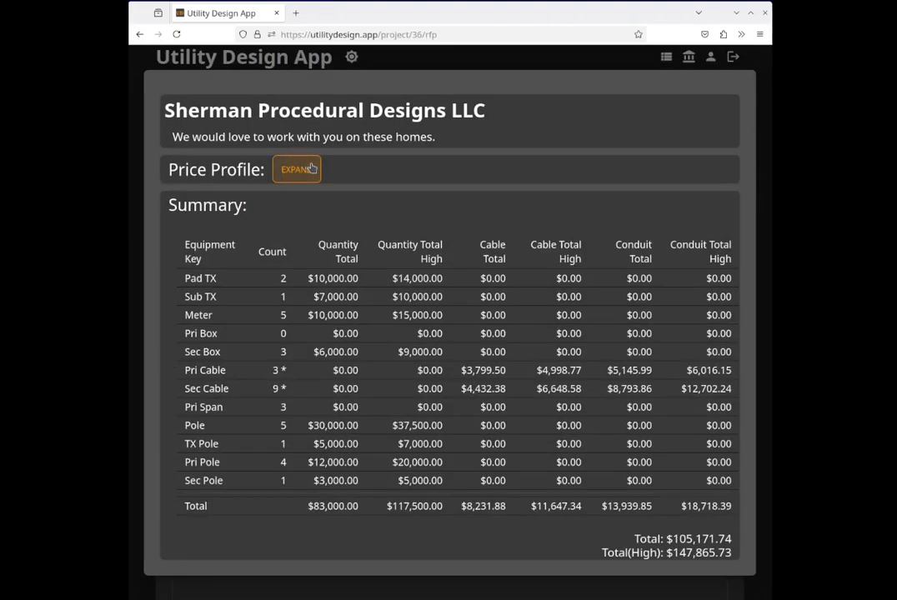
left_click(471, 60)
- Create and confirm a transfer of the California City Sample project that provides the Editor and Designer roles
left_click(258, 79)
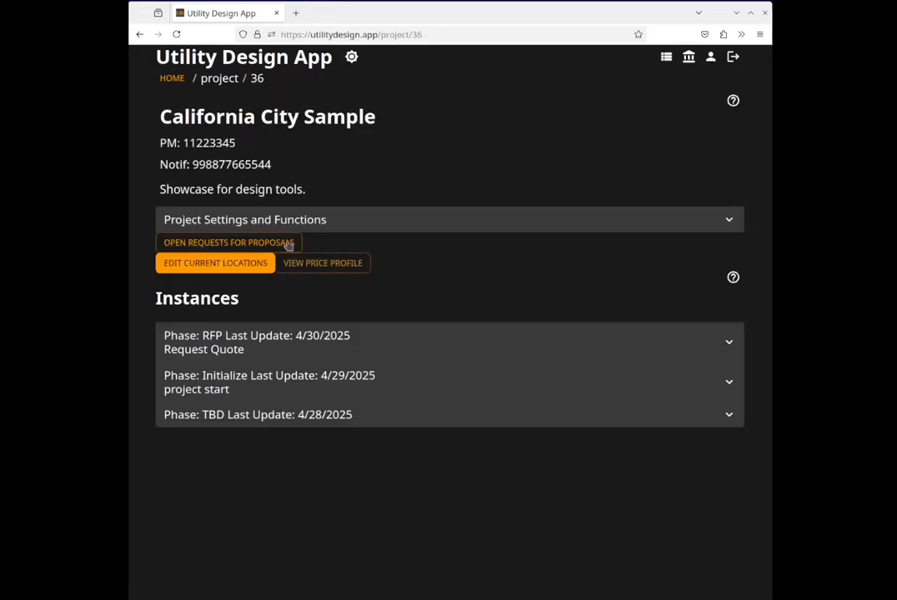
left_click(357, 223)
left_click(523, 487)
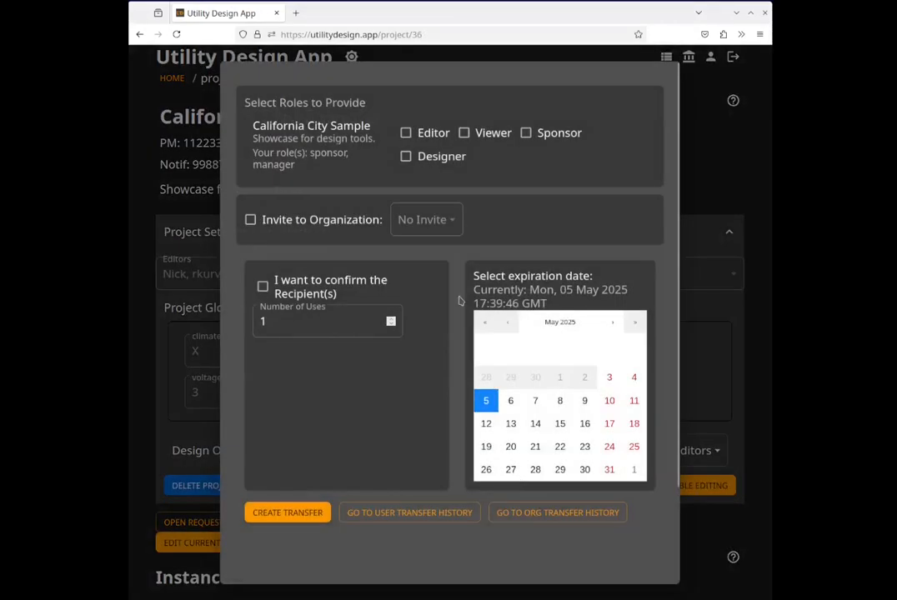
left_click(405, 157)
left_click(287, 512)
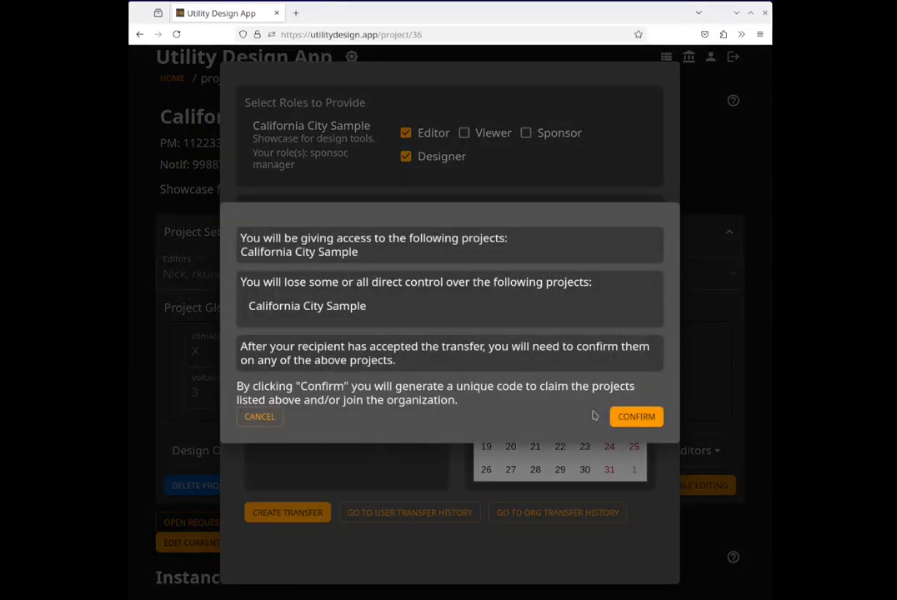
left_click(624, 415)
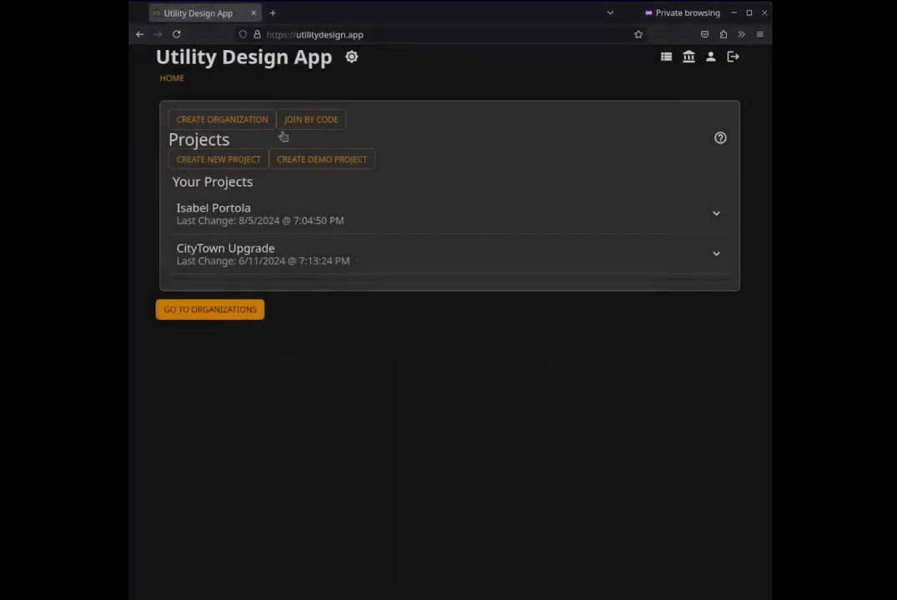
- In the recipient's account, load the project's transfer code and accept the transfer with Sherman Procedural Designs LLC as designer organization
left_click(302, 121)
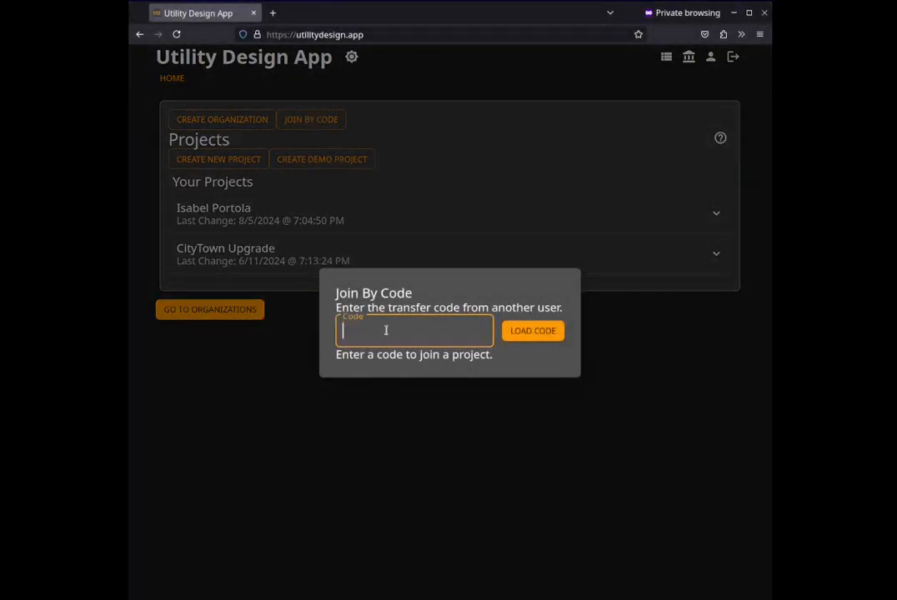
left_click(510, 334)
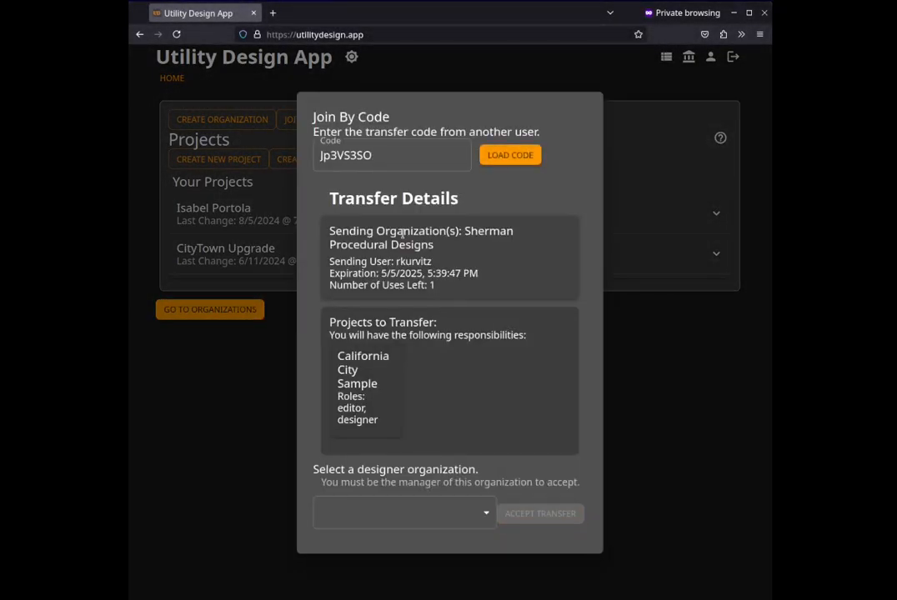
left_click(376, 522)
left_click(415, 565)
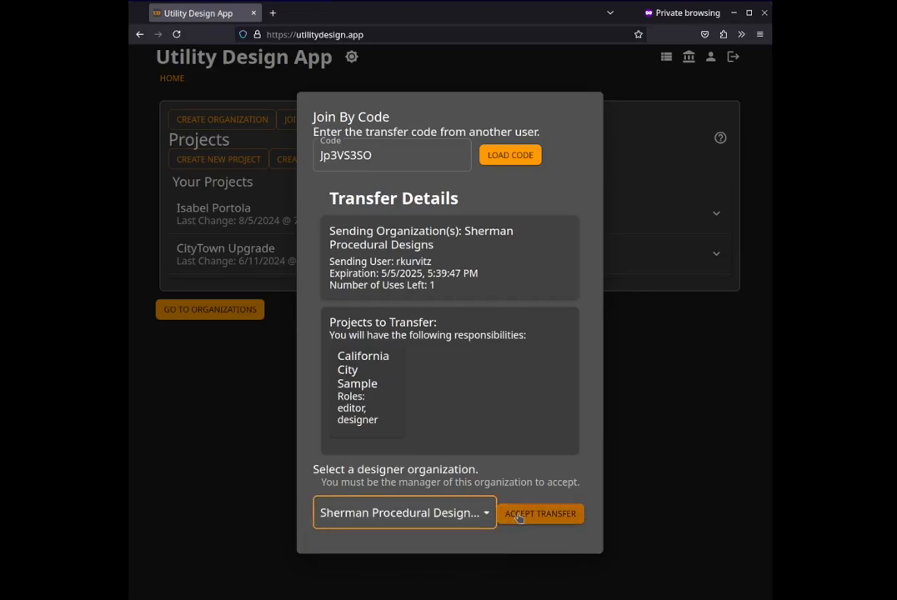
left_click(518, 515)
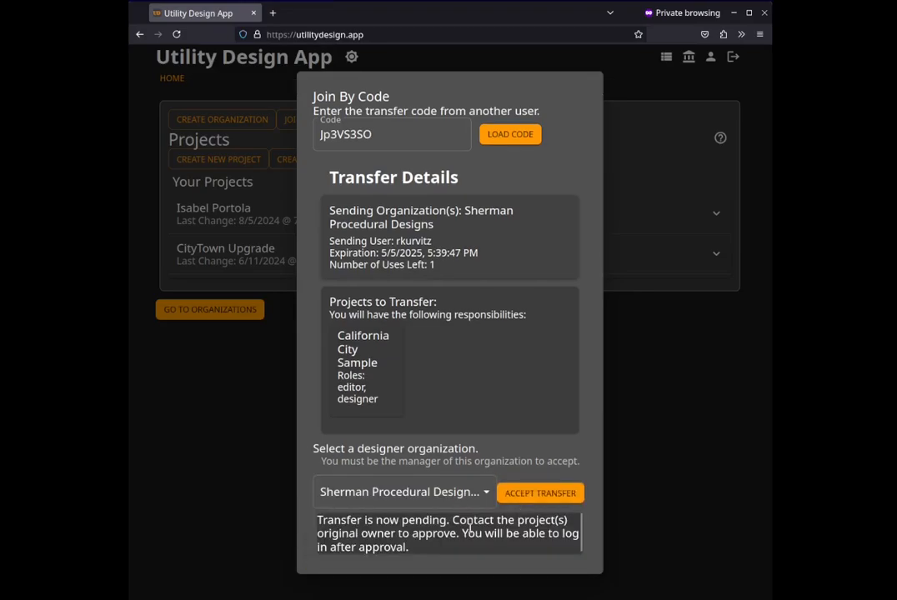
- Back in the sender's window, approve the pending California City Sample request in the user transfer history and reload the list
key("alt+Tab")
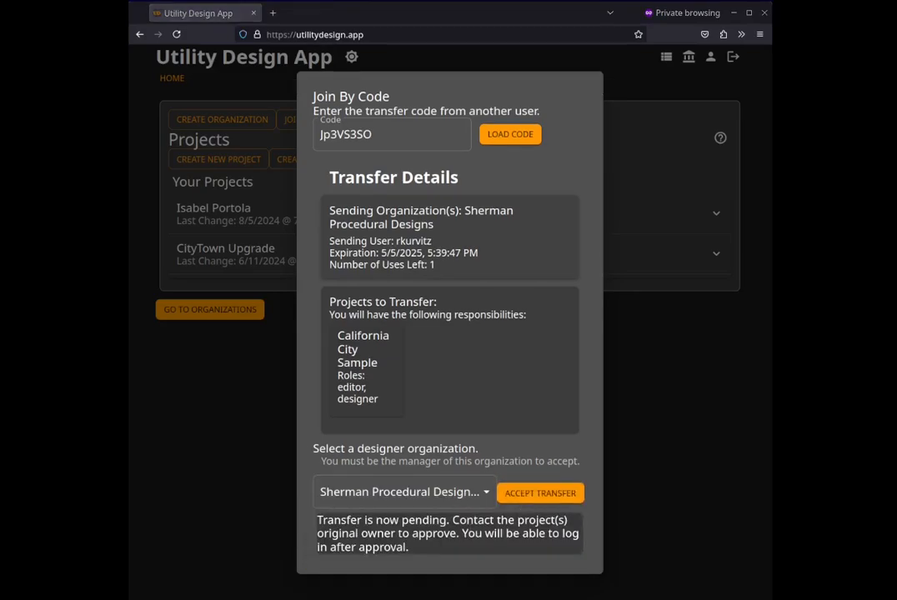
left_click(421, 517)
left_click(332, 343)
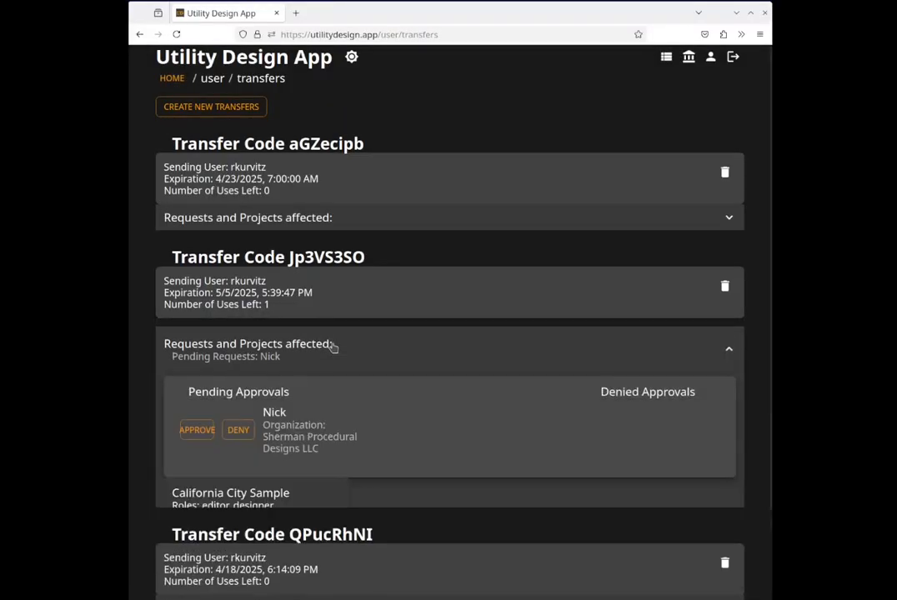
left_click(197, 437)
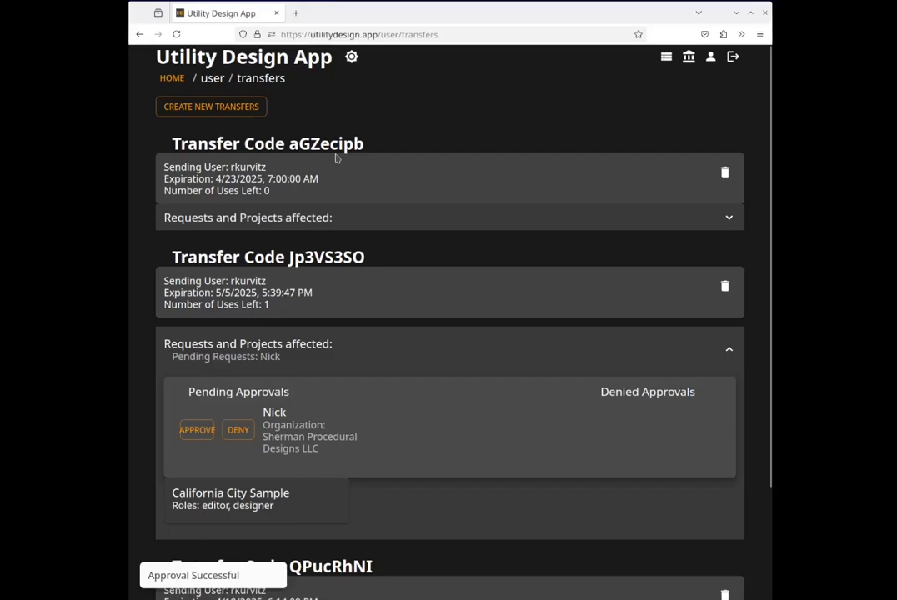
left_click(176, 34)
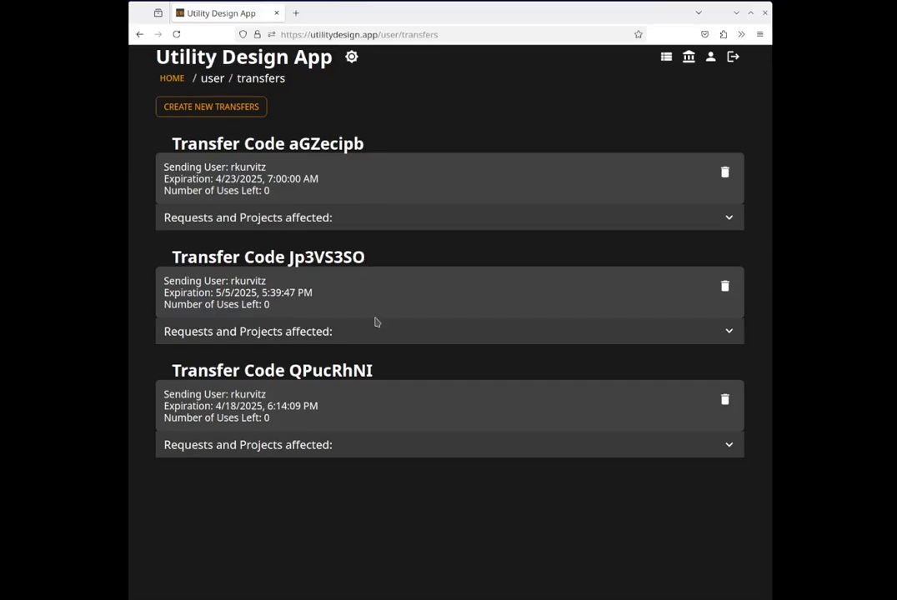
left_click(375, 330)
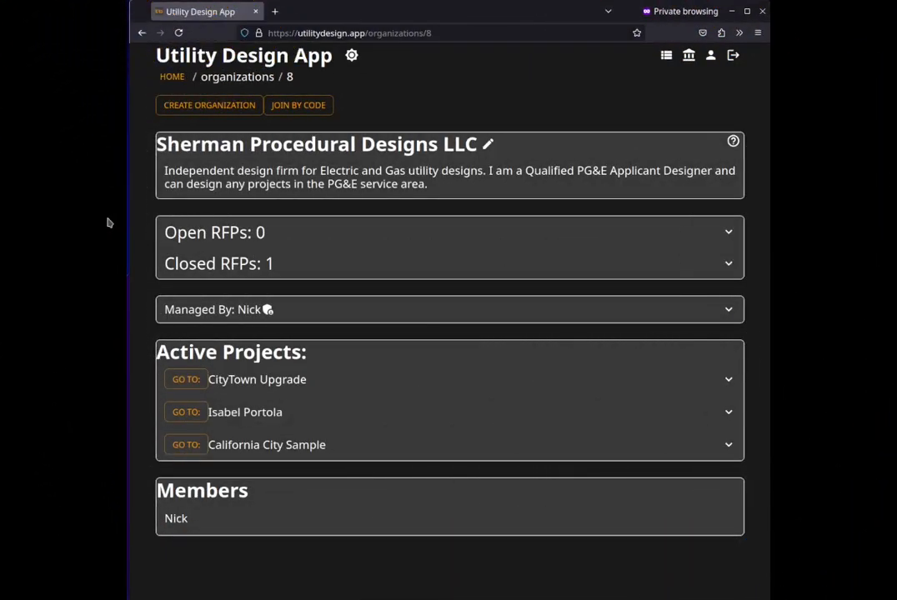
- Start a new invoice for the organization's California City Sample project with an amount of 3000 dollars
left_click(384, 448)
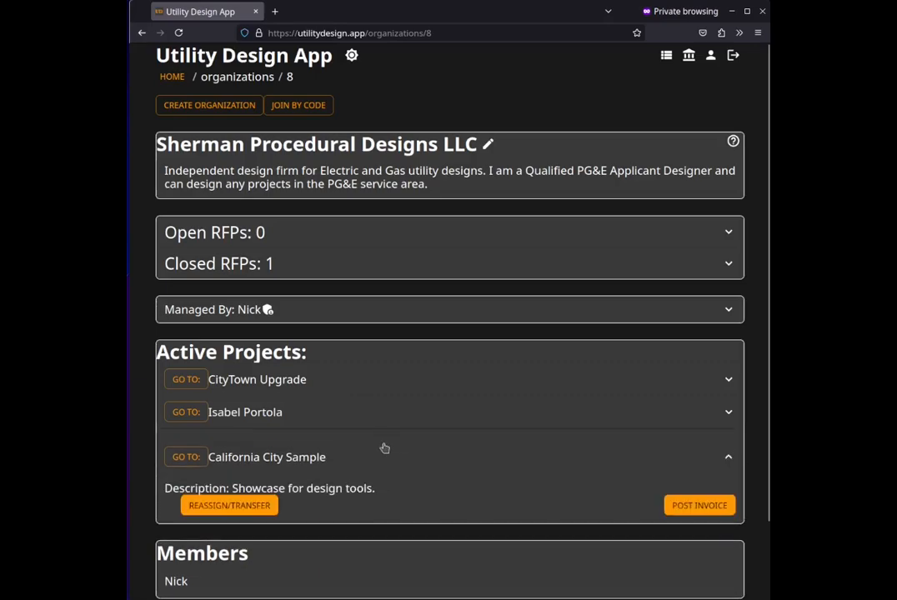
left_click(698, 506)
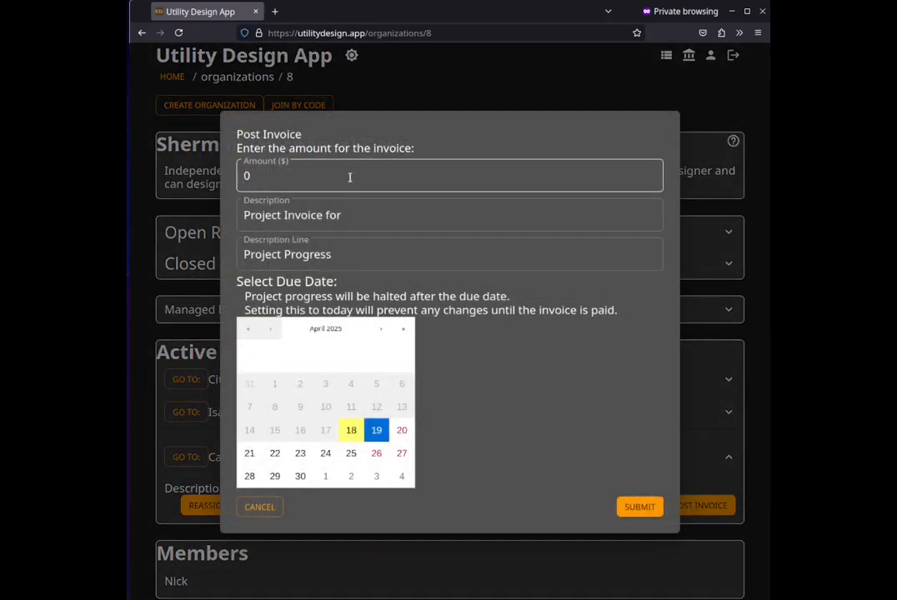
left_click_drag(348, 177, 108, 159)
type("300")
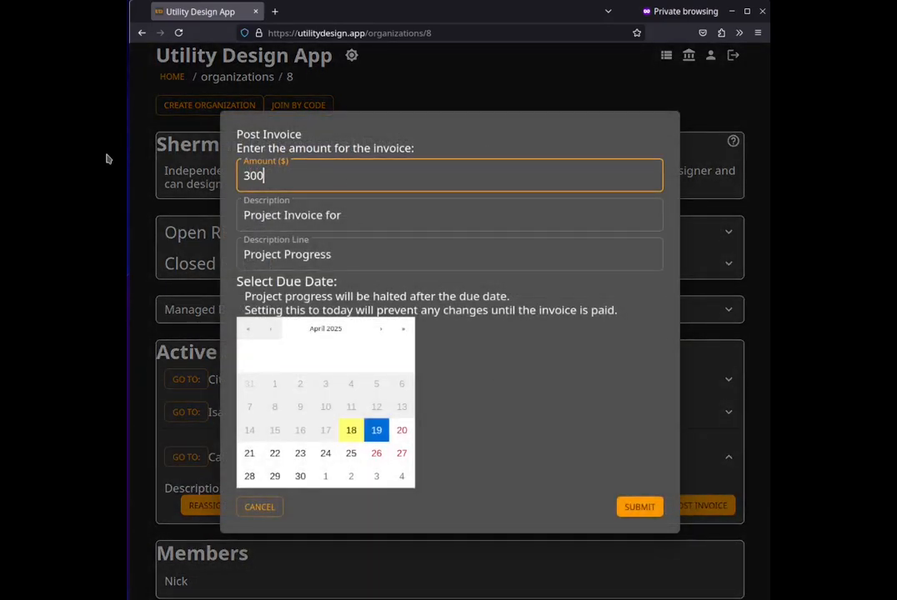
type("0")
- Clear the invoice description, set its description line to "Design Start" and due date to April 23, 2025, and submit it
key("Tab")
key("BackSpace")
key("Tab")
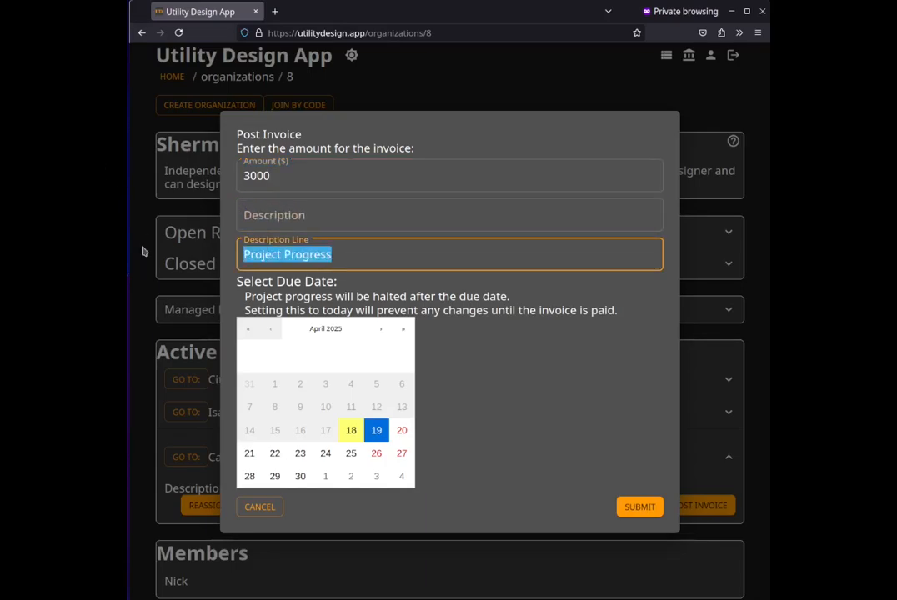
type("Design Start")
left_click(300, 453)
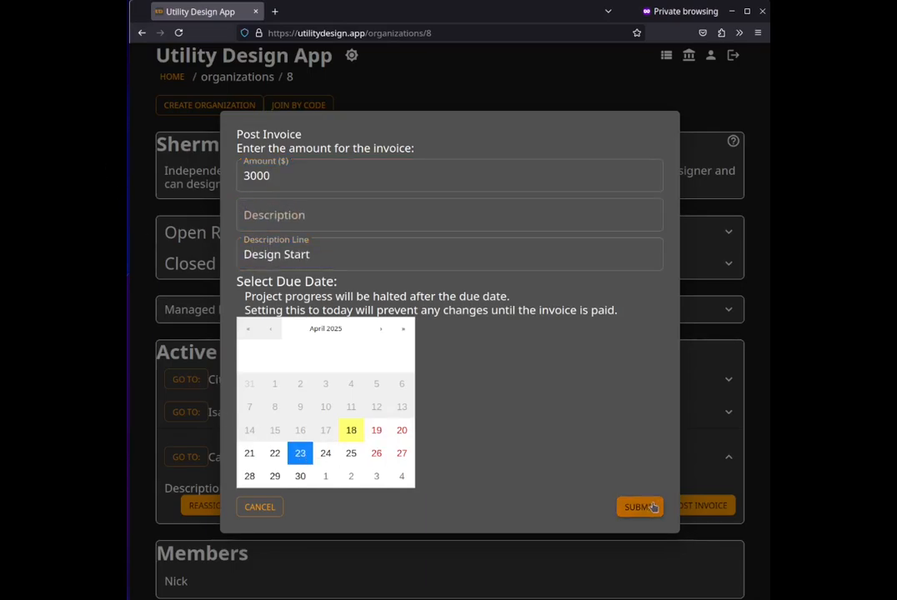
left_click(642, 505)
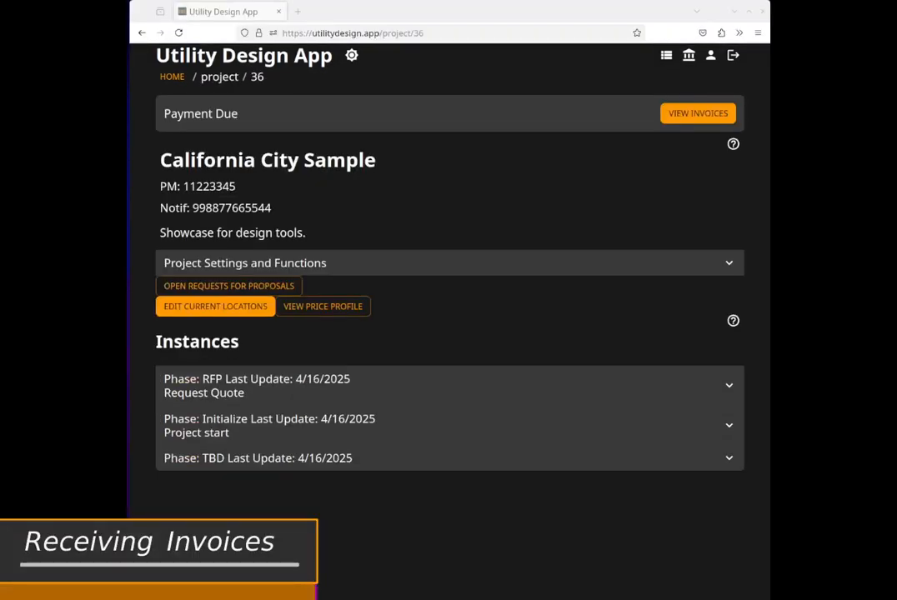
- View the California City Sample project's invoices on the billing page and examine the outstanding one
left_click(698, 114)
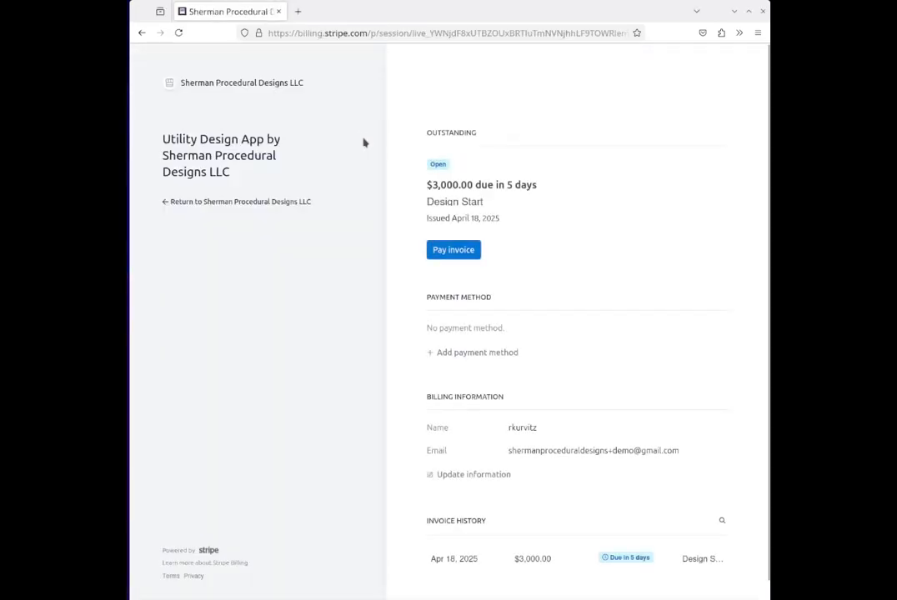
scroll(528, 242, "down", 1)
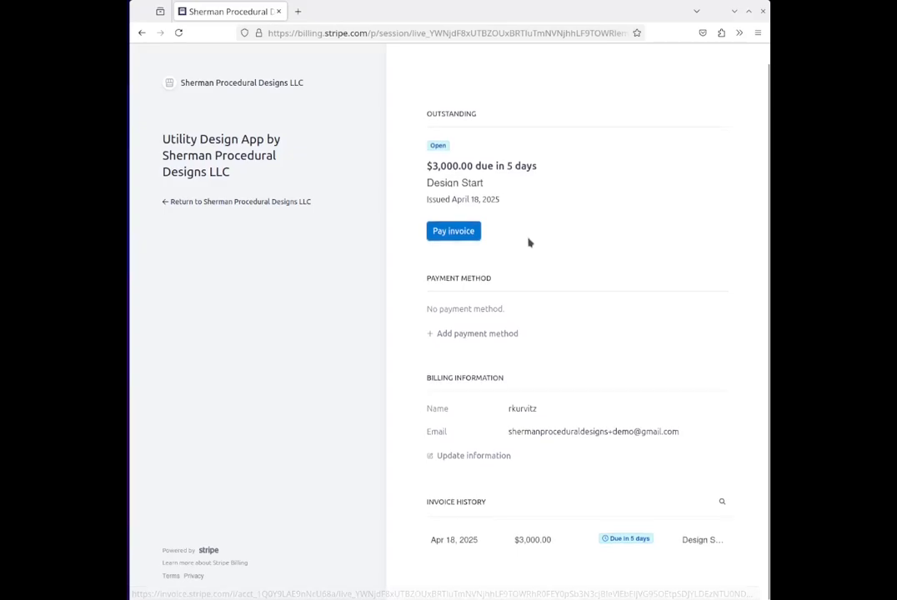